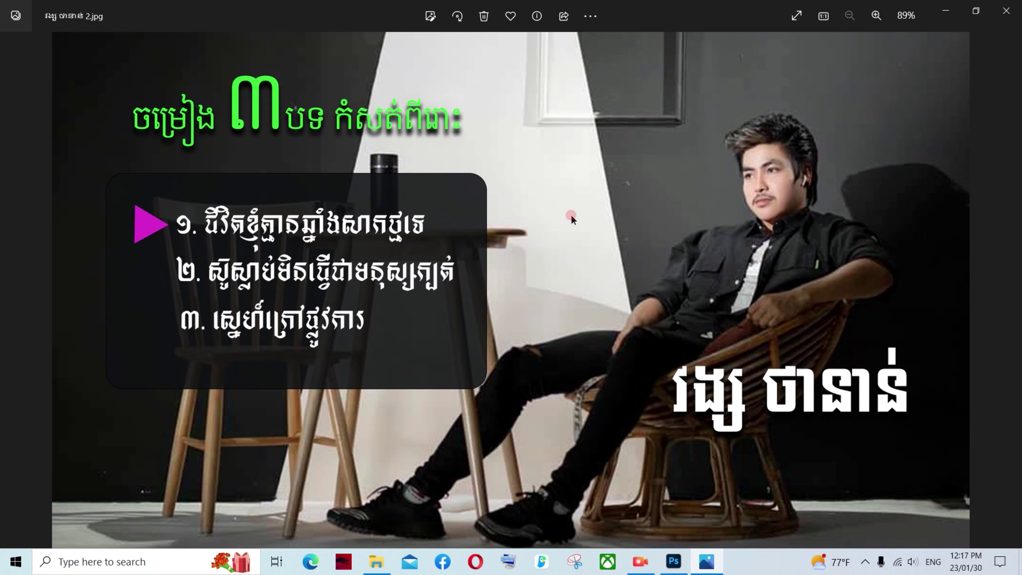
- View the finished singer cover image full screen in Photos, then close the viewer
click(796, 15)
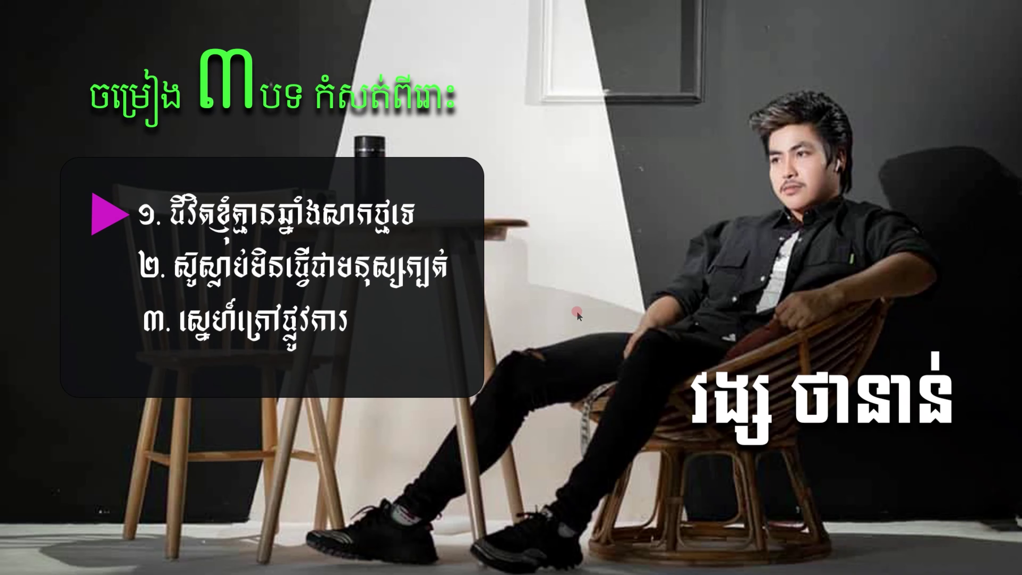
click(1012, 8)
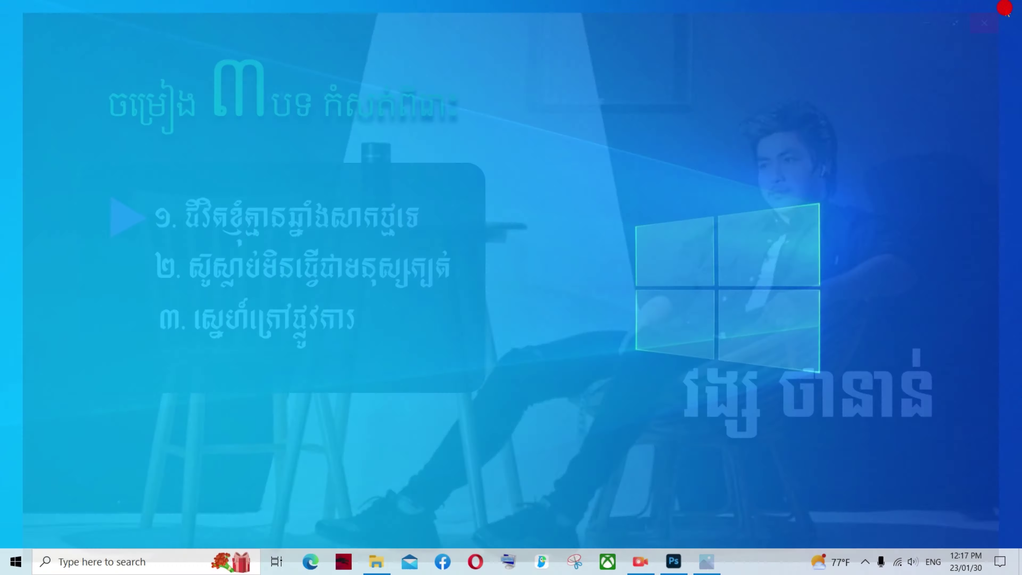
- Close the cover PSD in Photoshop, minimise Photoshop and bring up Microsoft Edge
click(671, 551)
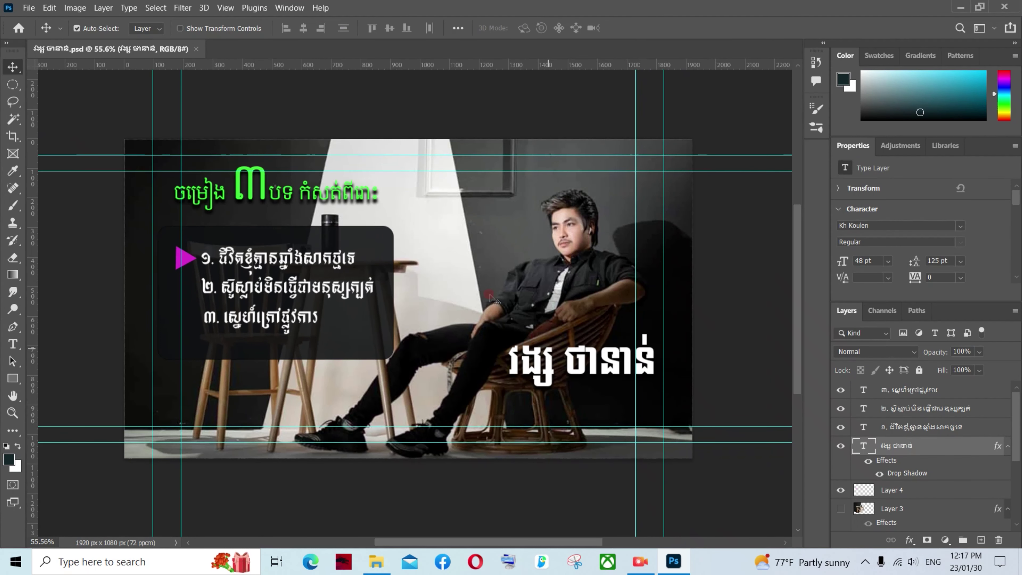
click(196, 49)
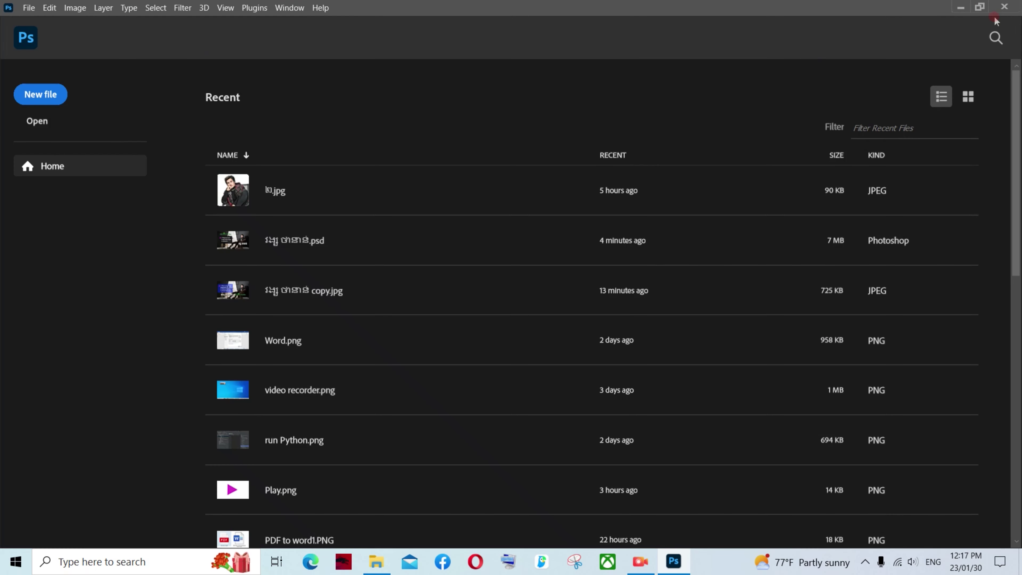
click(959, 7)
click(311, 562)
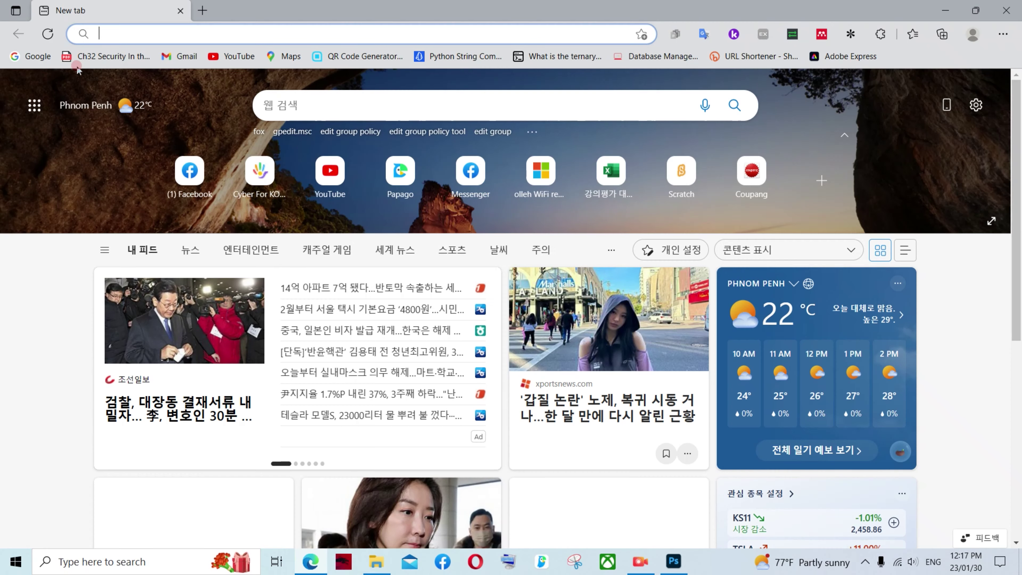
- Go to Facebook and rerun the earlier search for the singer
click(200, 178)
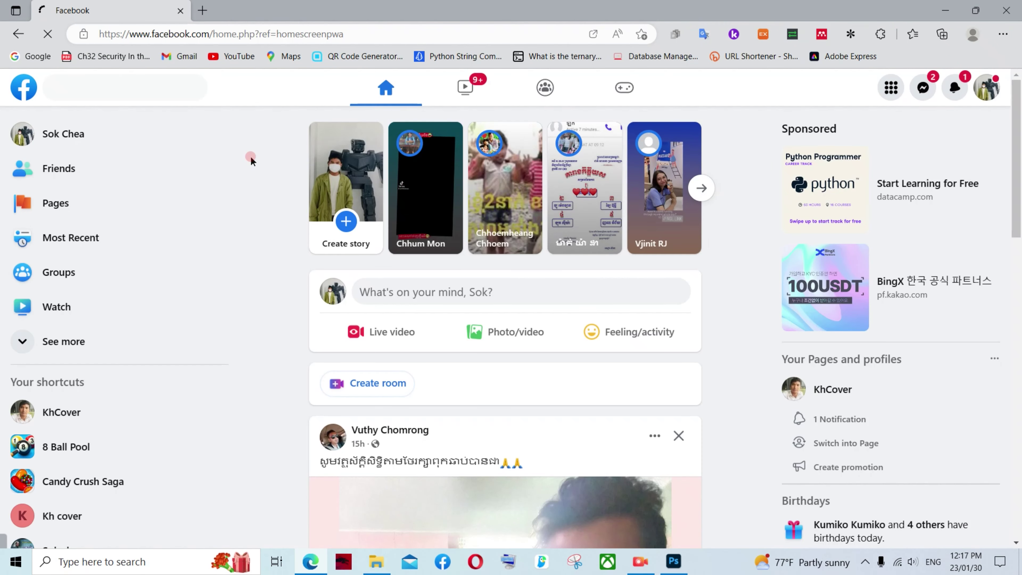
click(149, 82)
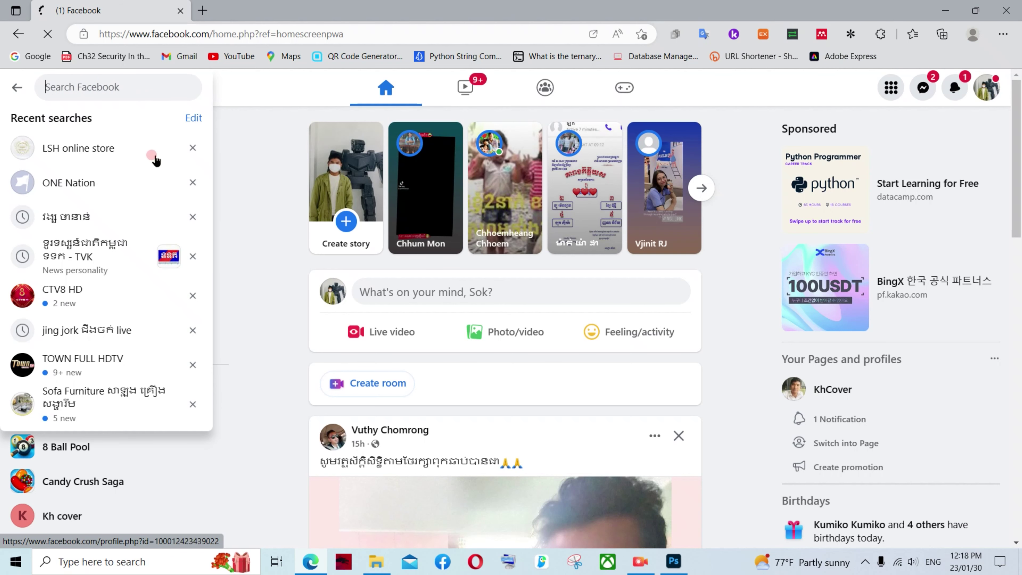
click(107, 217)
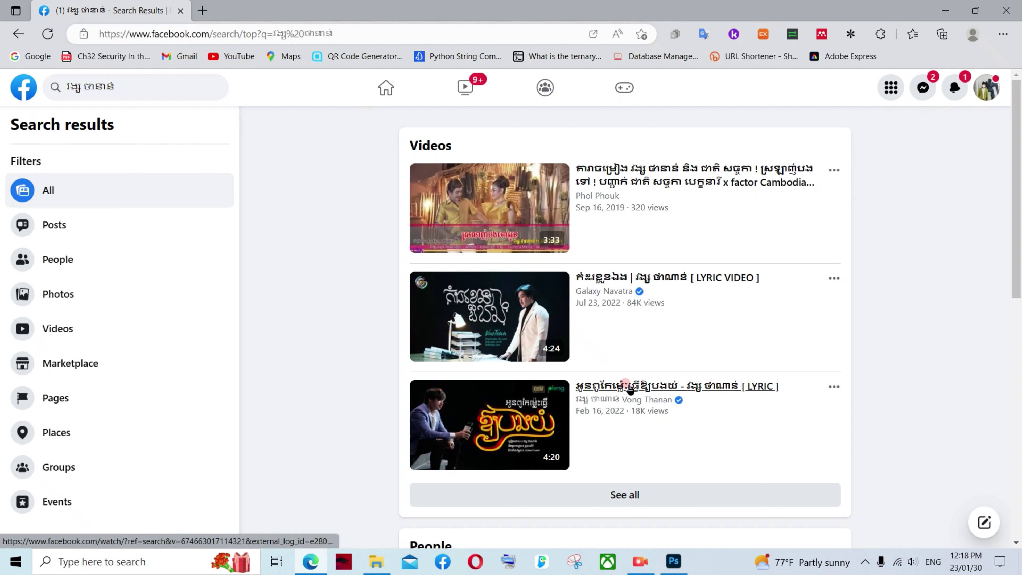
- Open and pause the singer's lyric video, then go to his profile and open his cover photo
click(611, 389)
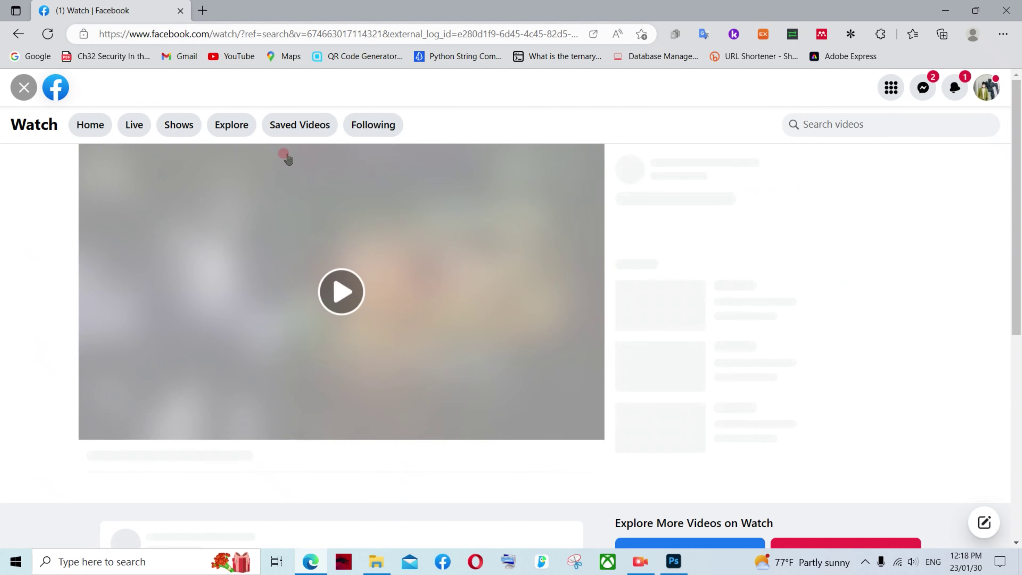
click(95, 426)
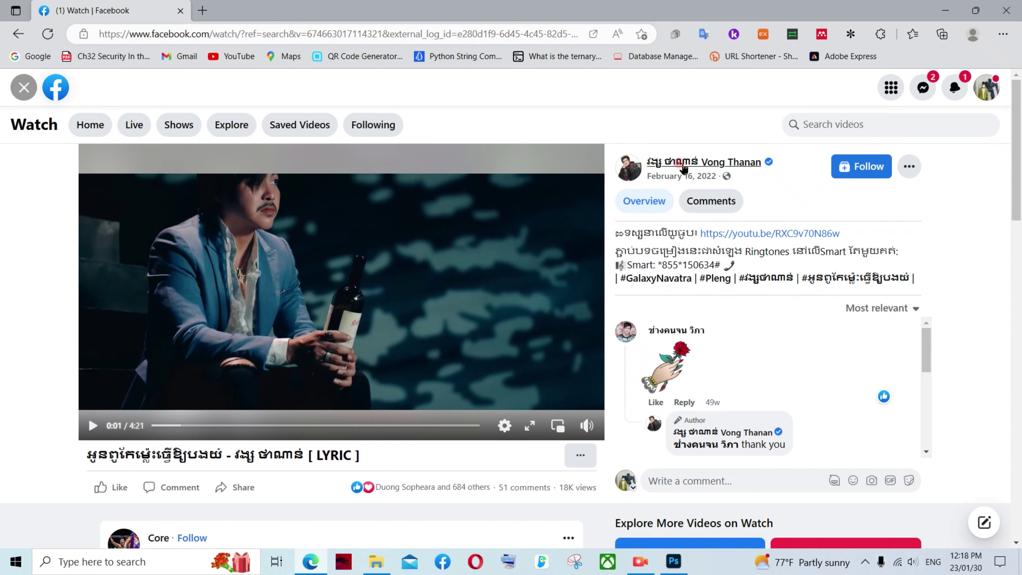
click(681, 163)
scroll(485, 231, down, 2)
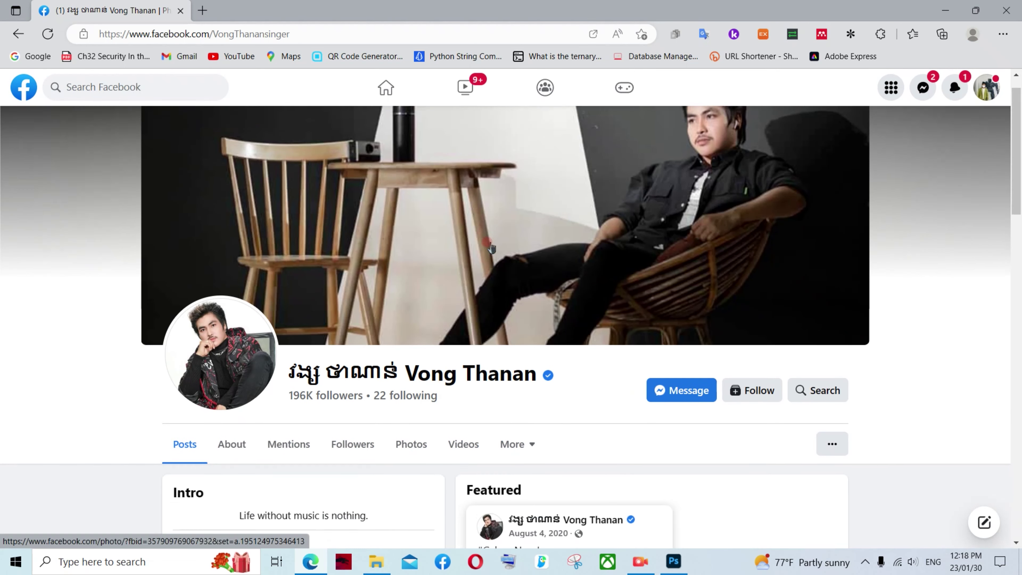
scroll(495, 258, down, 3)
scroll(451, 278, up, 3)
scroll(414, 295, up, 2)
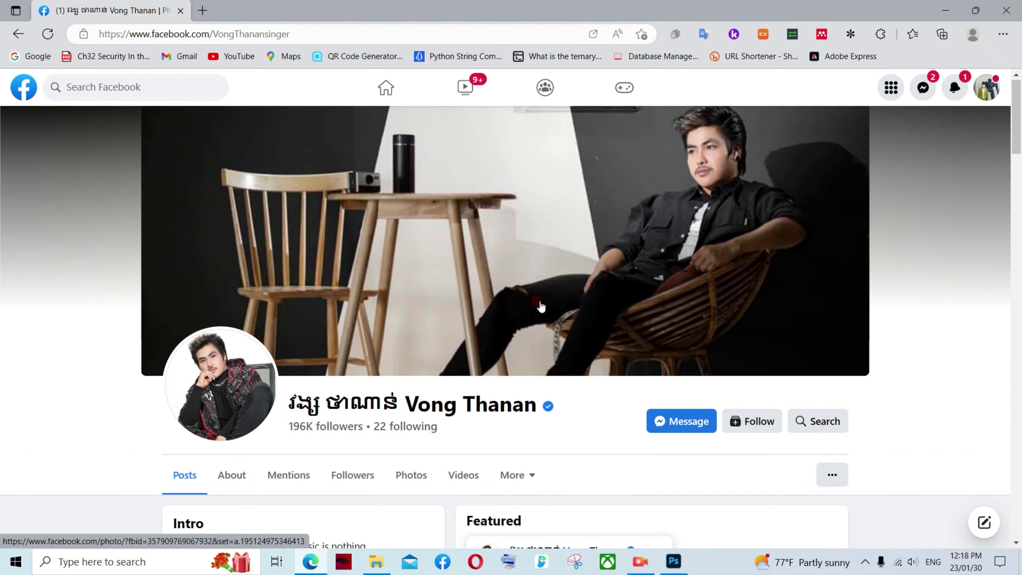
click(551, 251)
- Start saving the singer's cover photo, cancel the save, and close the photo viewer
right_click(487, 240)
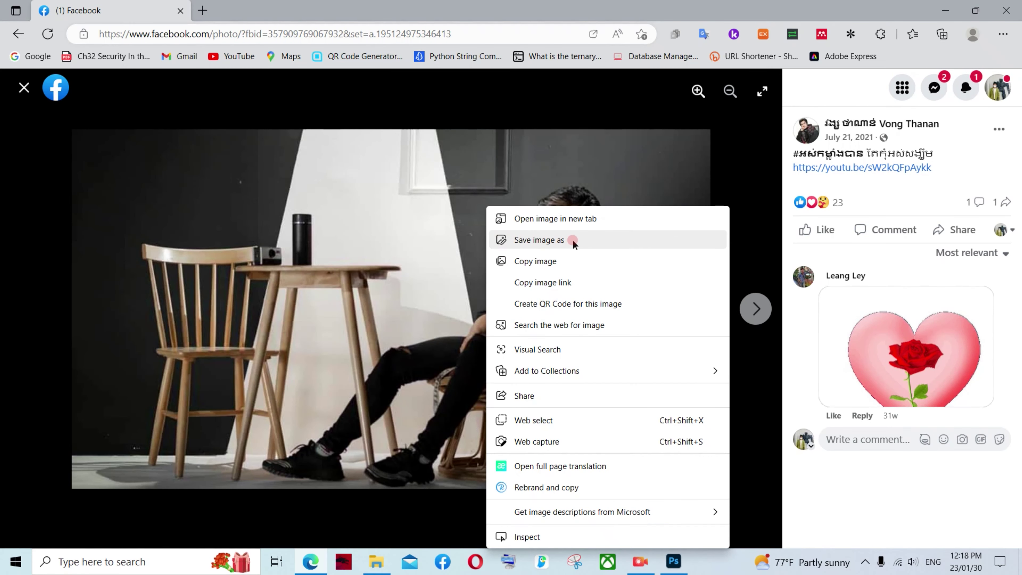
click(573, 239)
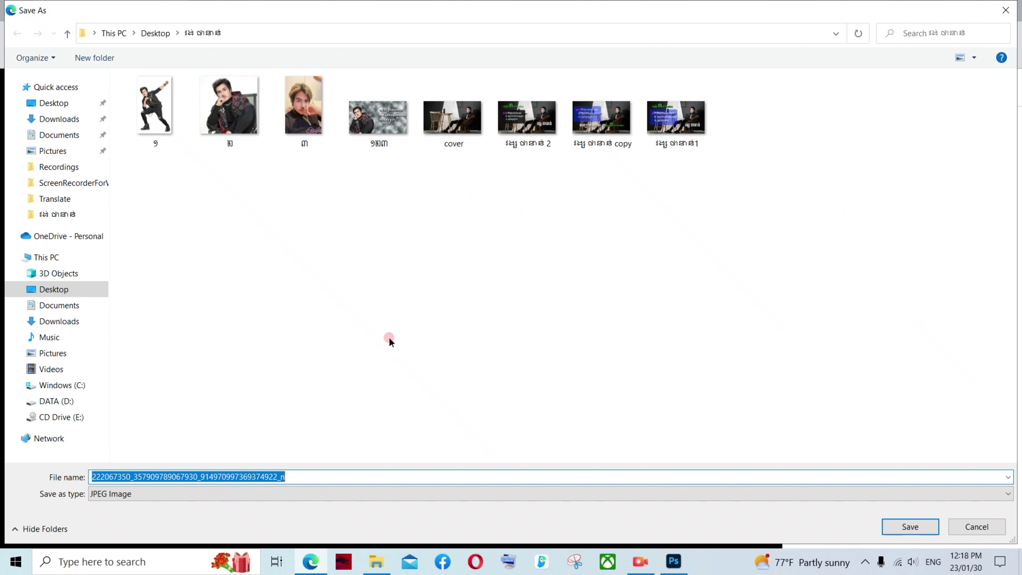
text(1)
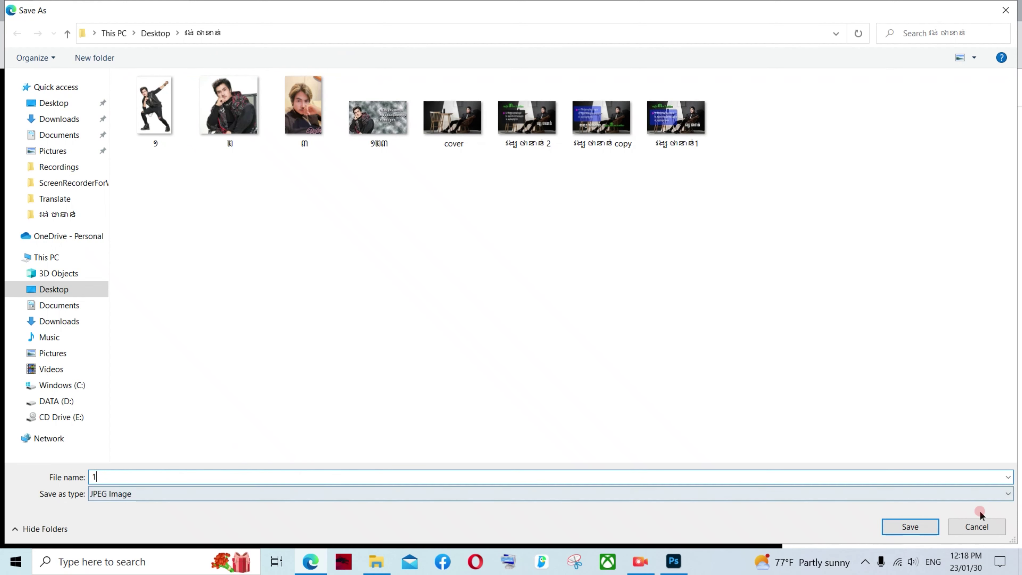
click(978, 528)
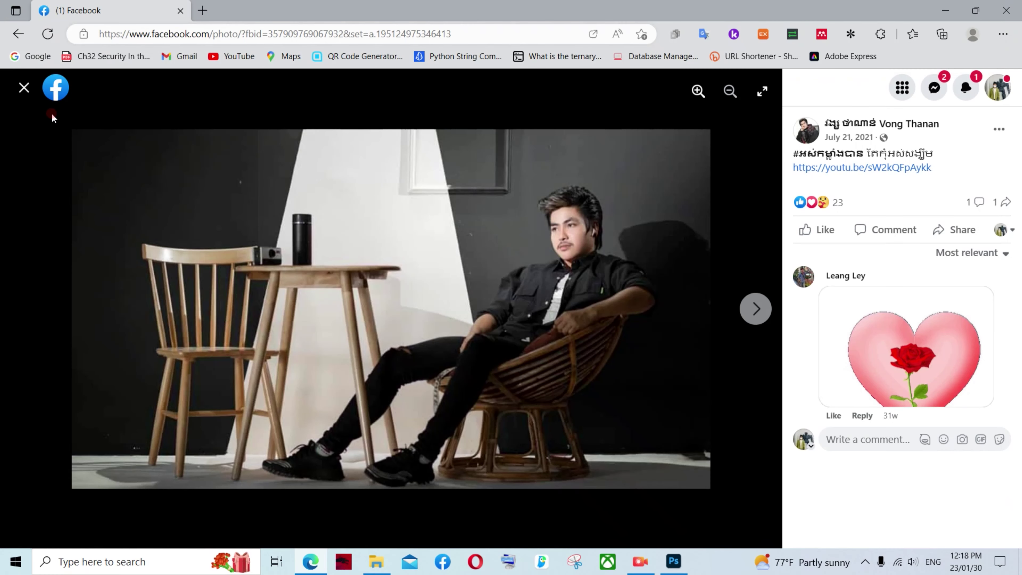
key(Escape)
- Browse down through the singer's Photos tab, then minimise the browser
scroll(274, 241, down, 3)
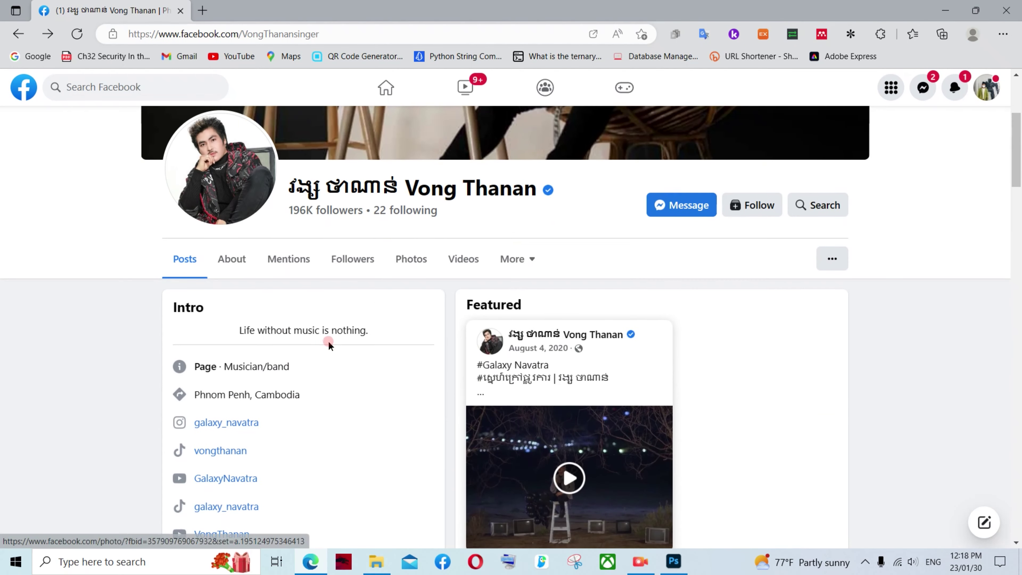
click(408, 261)
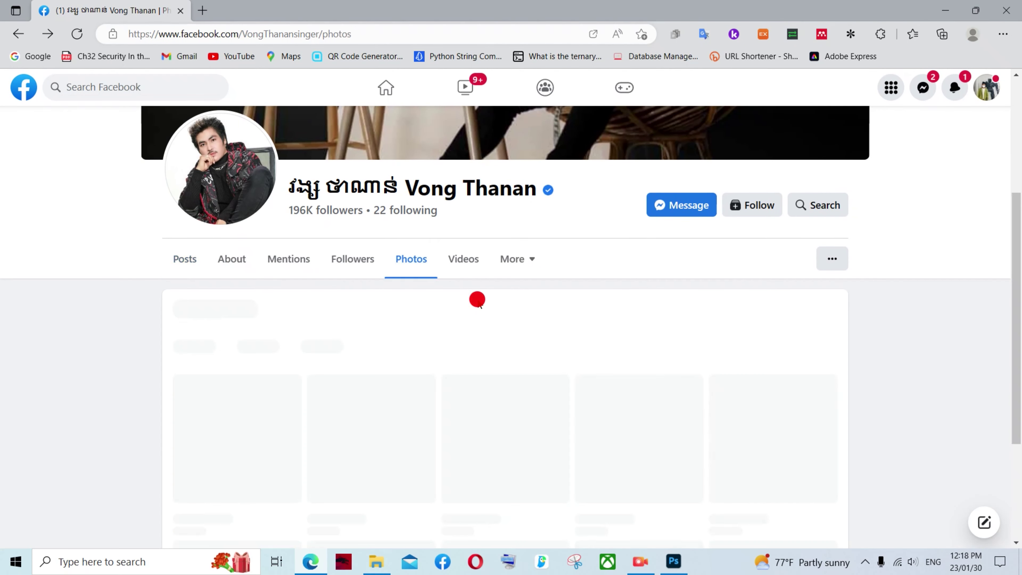
scroll(523, 322, down, 5)
scroll(461, 312, down, 1)
scroll(460, 311, down, 5)
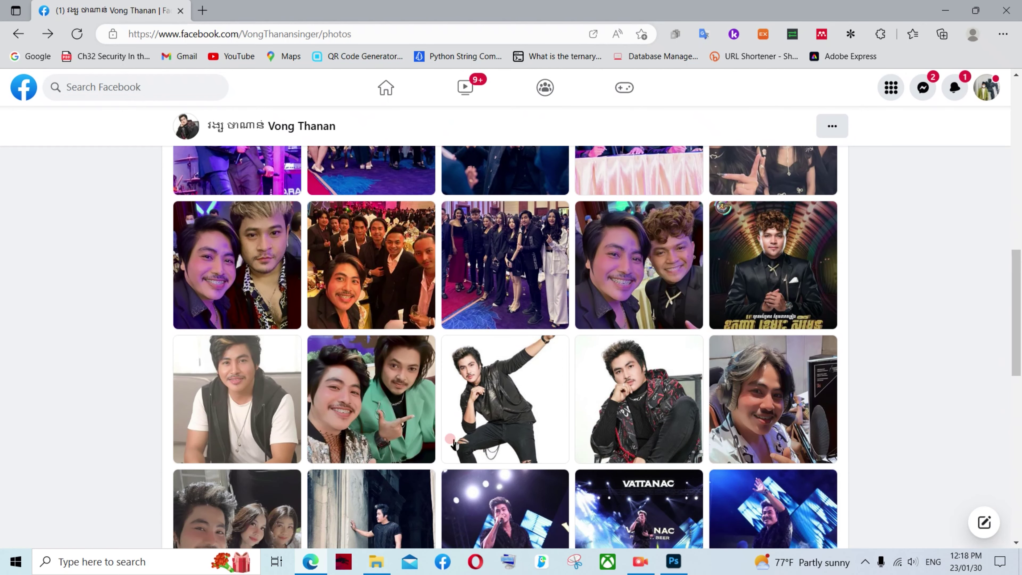
scroll(482, 422, down, 5)
scroll(526, 406, down, 5)
scroll(526, 406, down, 2)
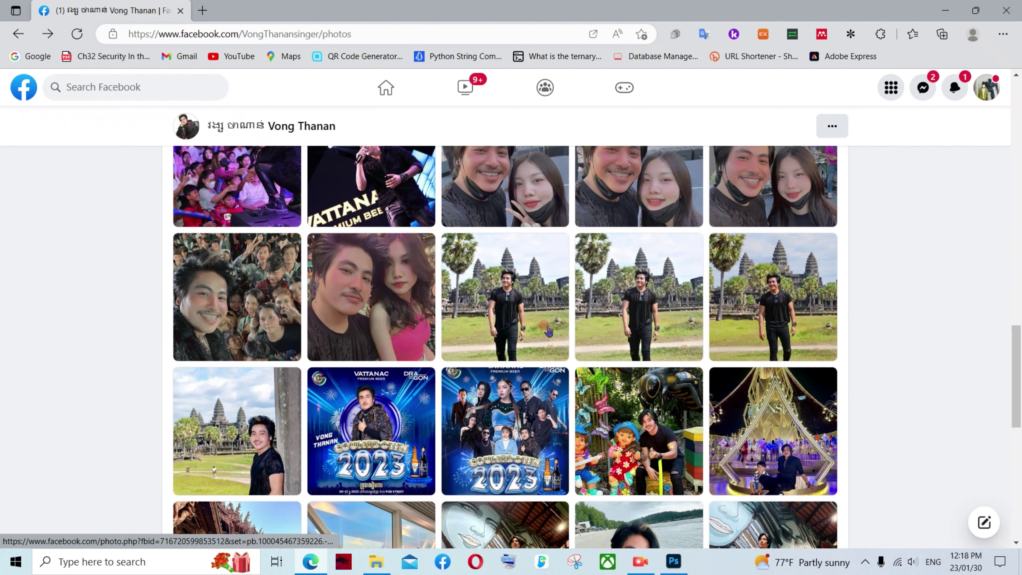
click(944, 8)
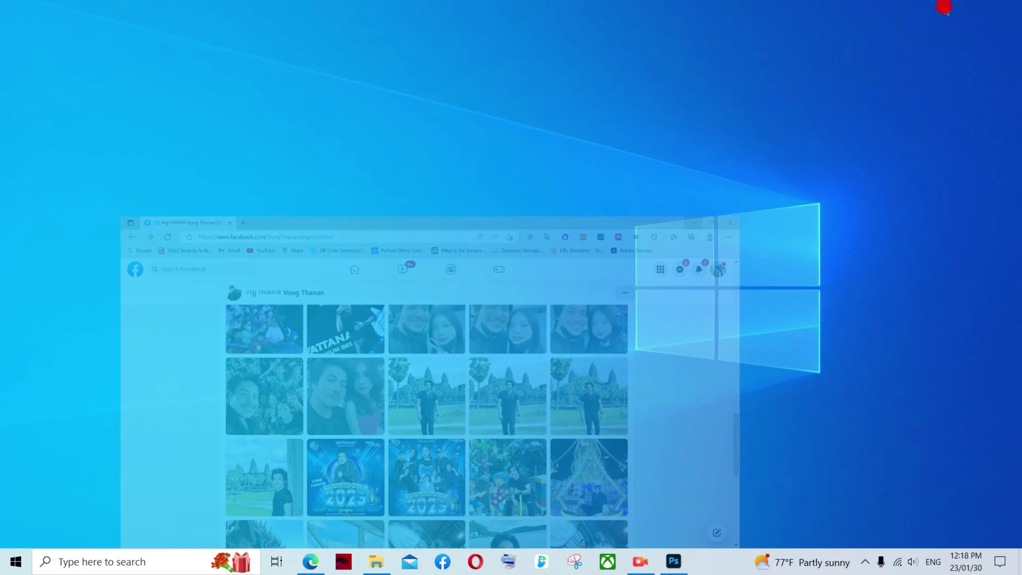
- Glance at the 11-item project folder in File Explorer, then bring Photoshop to the front
click(371, 568)
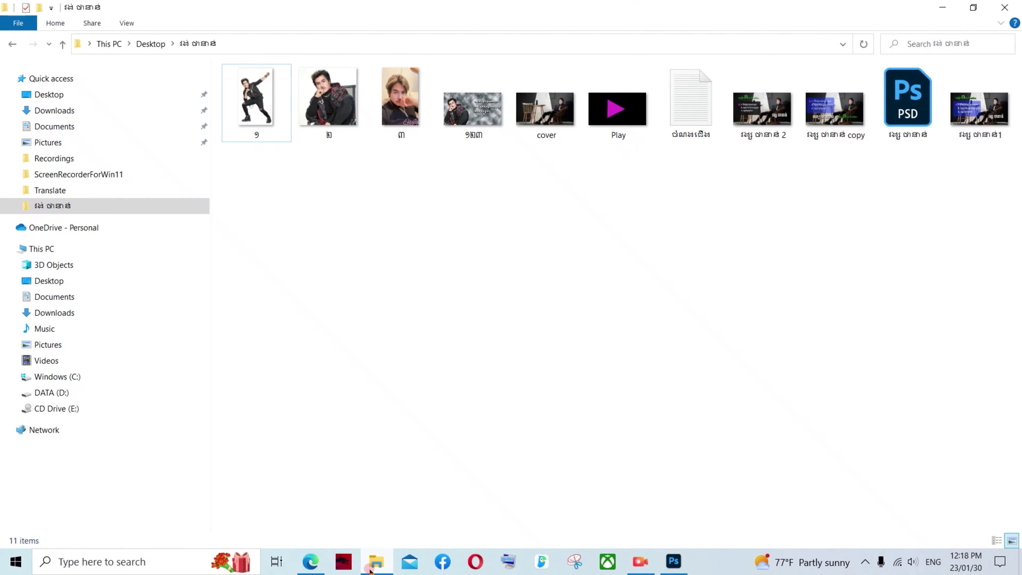
click(371, 568)
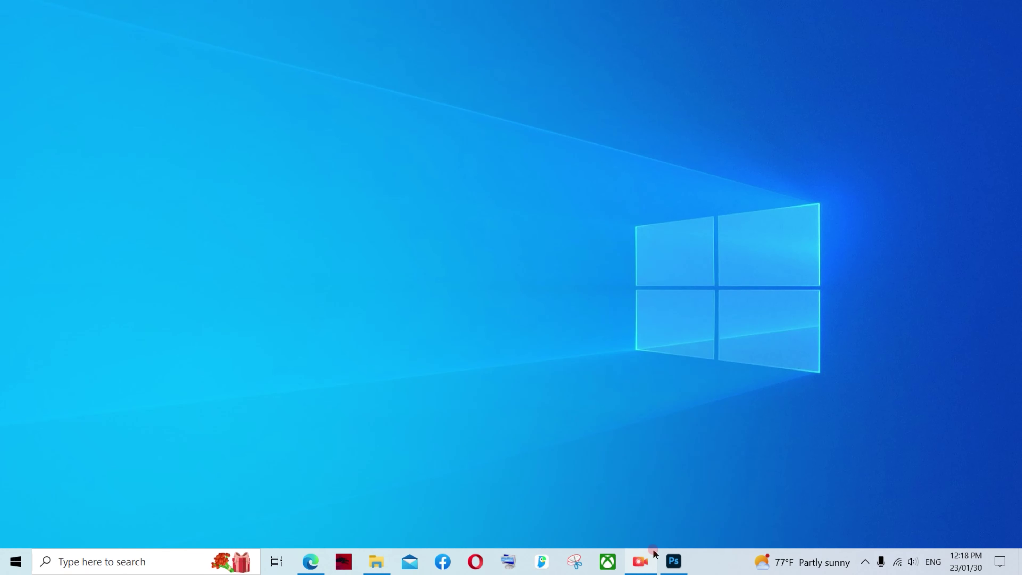
click(673, 561)
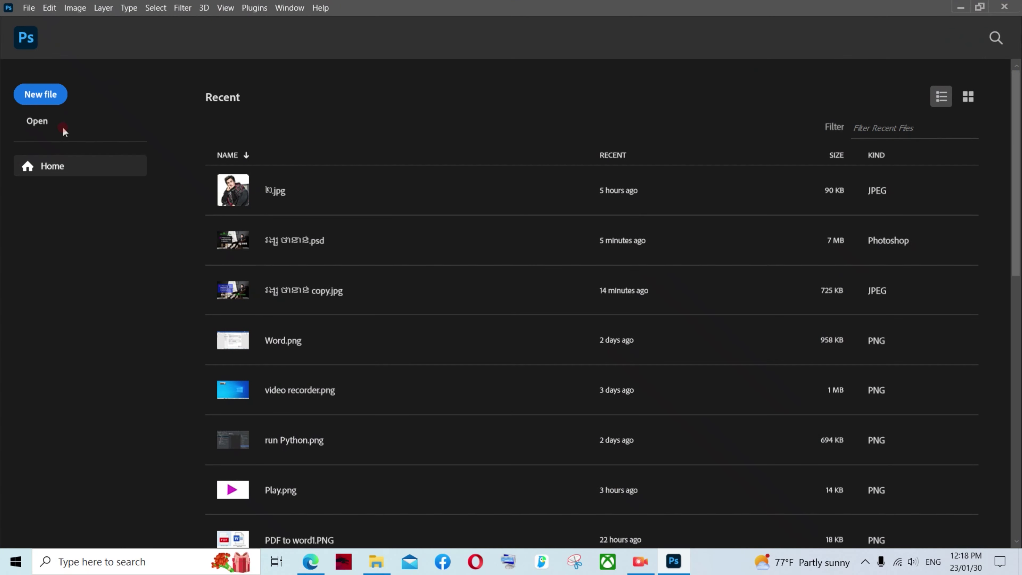
- Create a new 1920 × 1080 px document with a transparent background
click(28, 8)
click(58, 22)
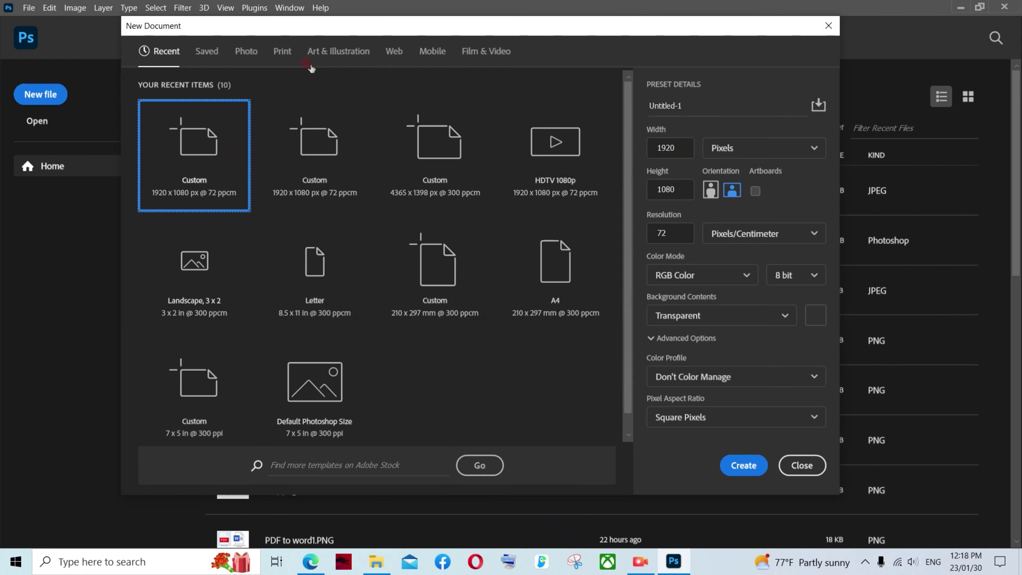
click(170, 164)
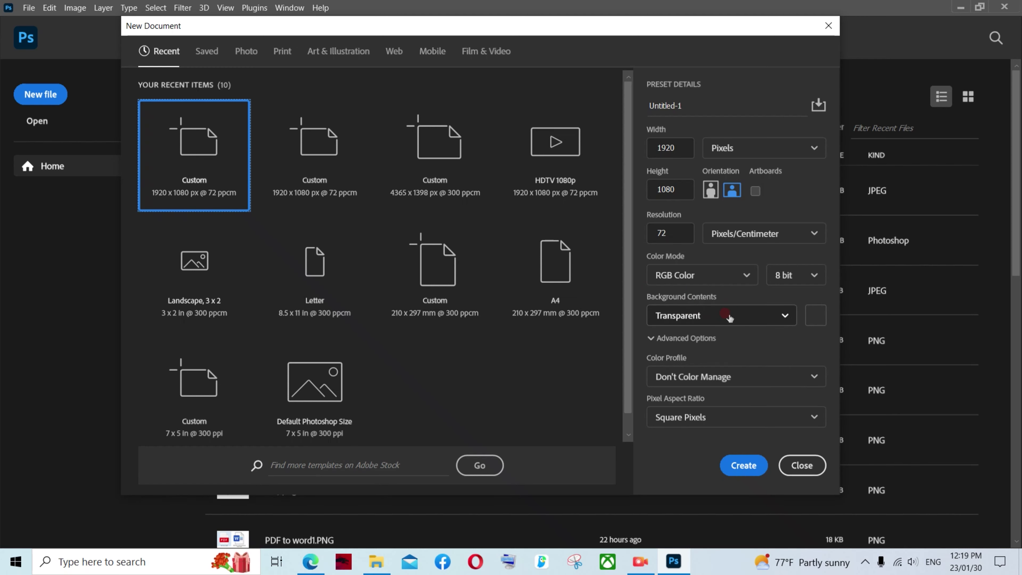
click(786, 318)
click(723, 410)
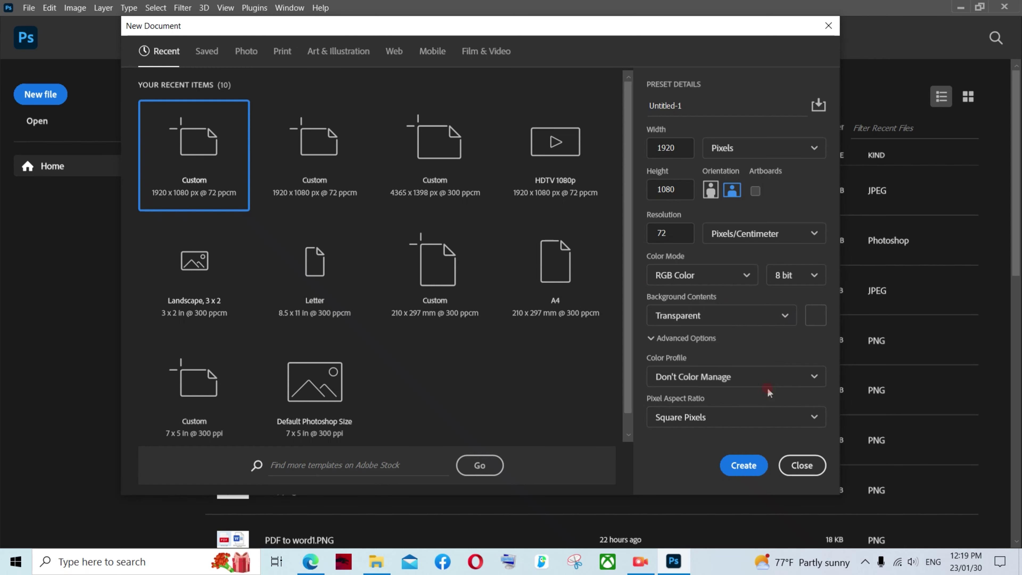
click(744, 466)
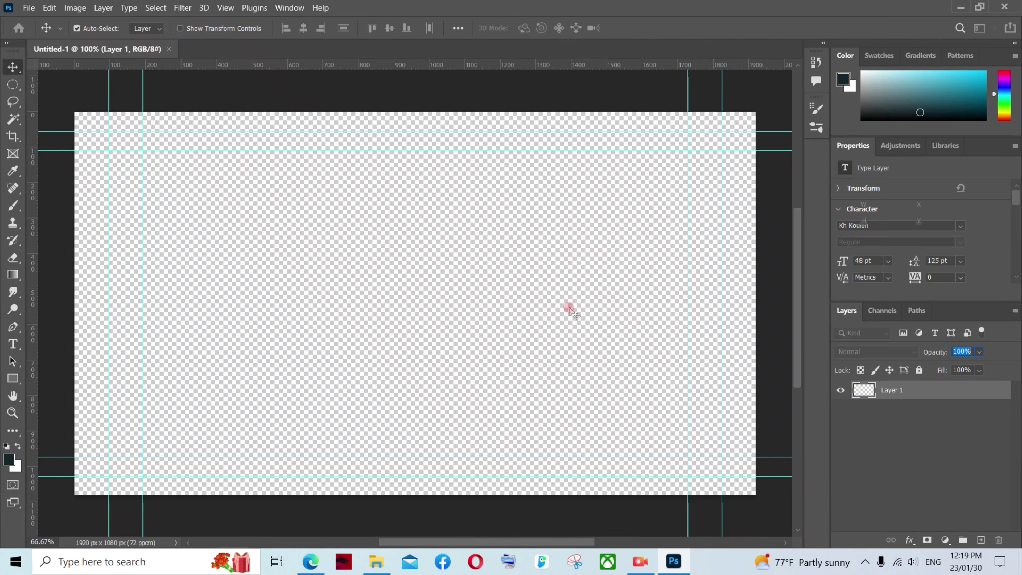
- Float the blank Untitled-1 canvas in its own window and bring up the Open dialog
drag(153, 56, 201, 100)
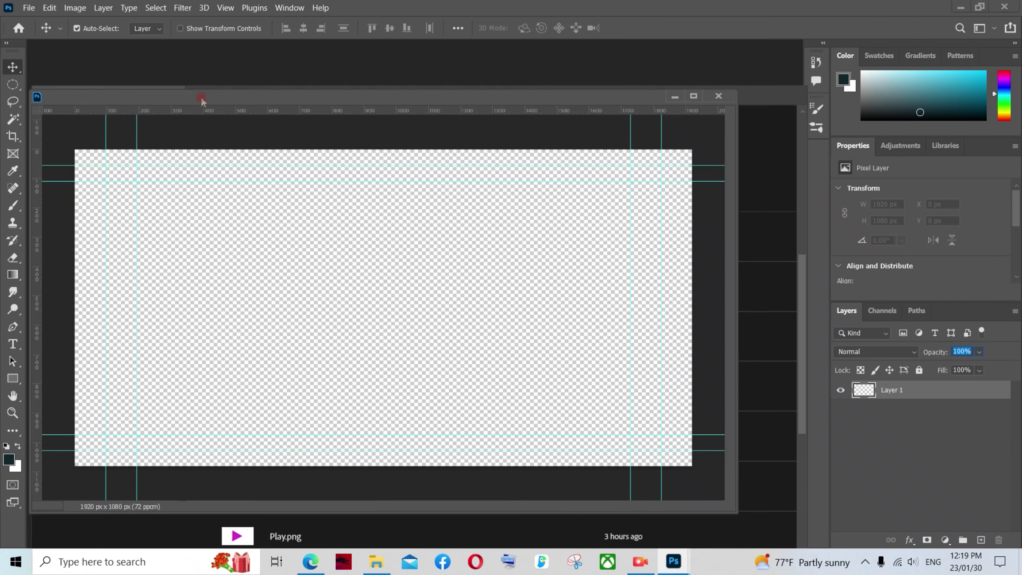
scroll(413, 282, down, 2)
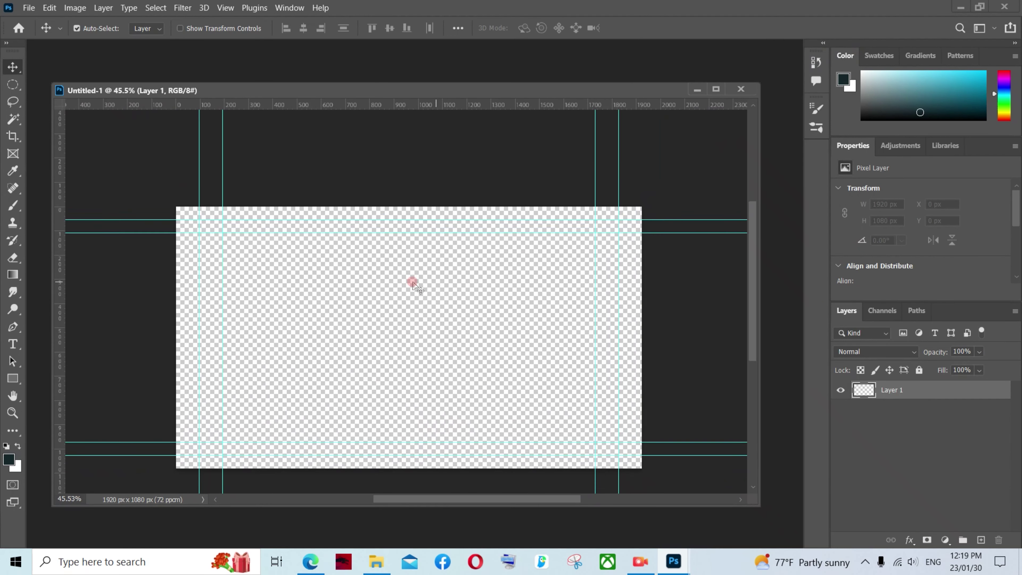
scroll(428, 334, up, 1)
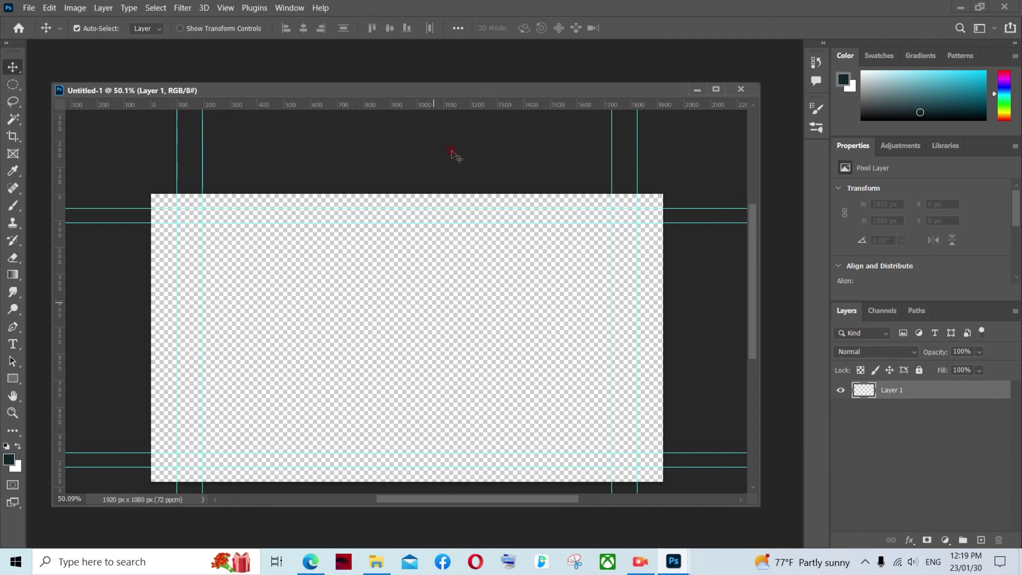
double_click(580, 63)
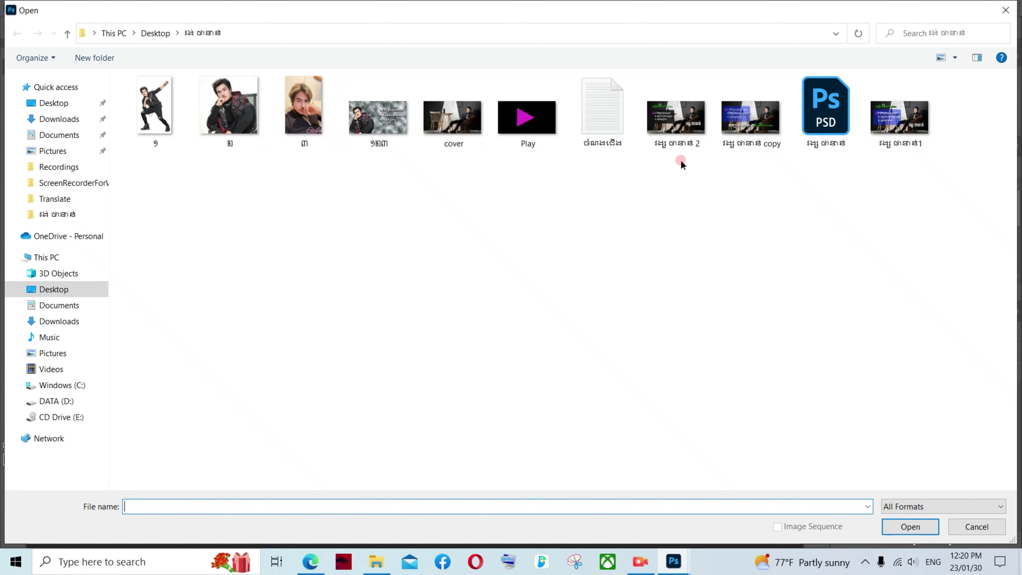
- Open cover.jpg from the project folder and enlarge its document window
click(465, 123)
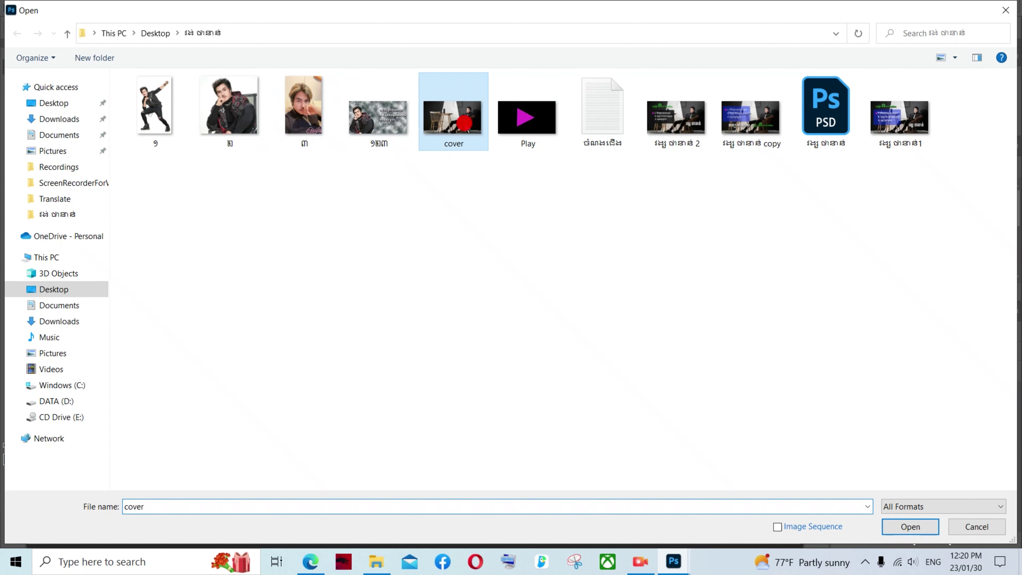
click(911, 526)
click(565, 318)
scroll(567, 322, down, 2)
drag(589, 434, 662, 474)
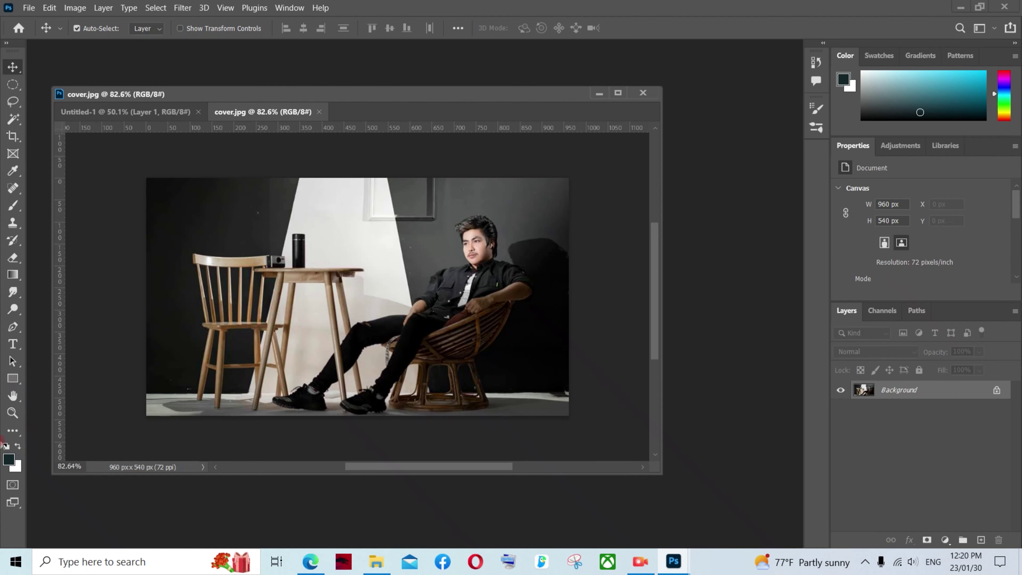
- Draw a rectangle over the left side of cover.jpg and round its corners
click(12, 378)
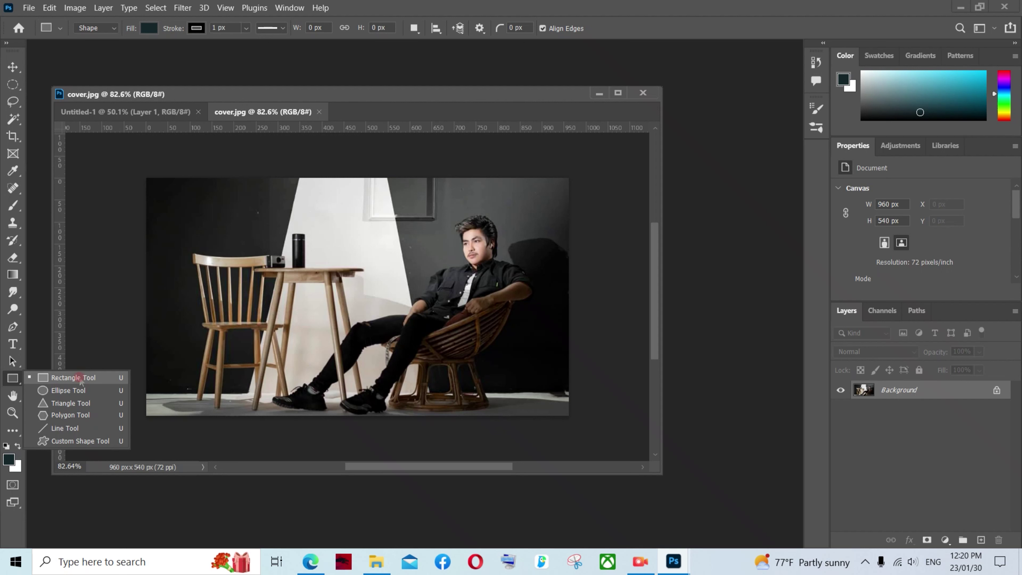
click(88, 381)
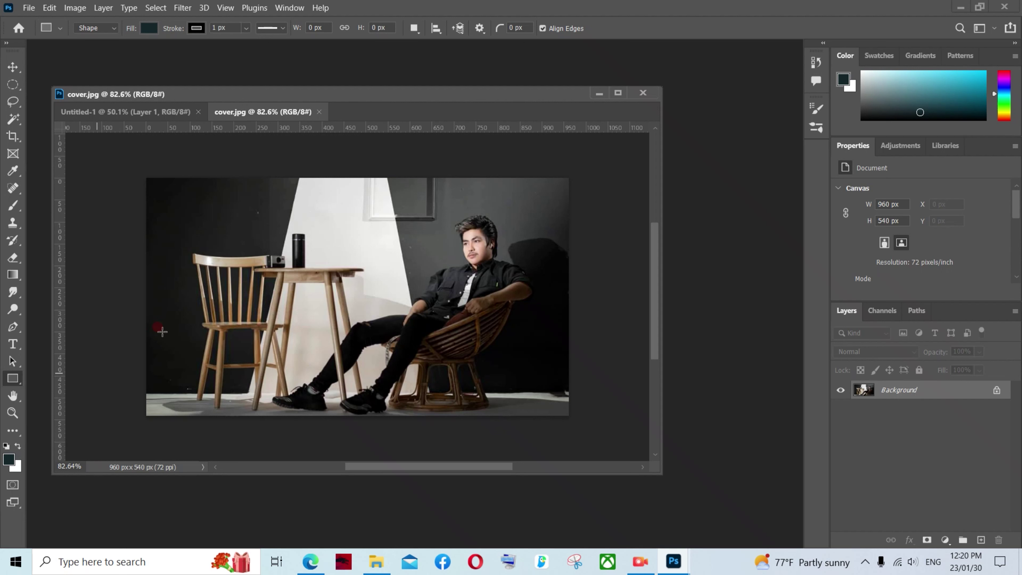
drag(153, 219, 329, 363)
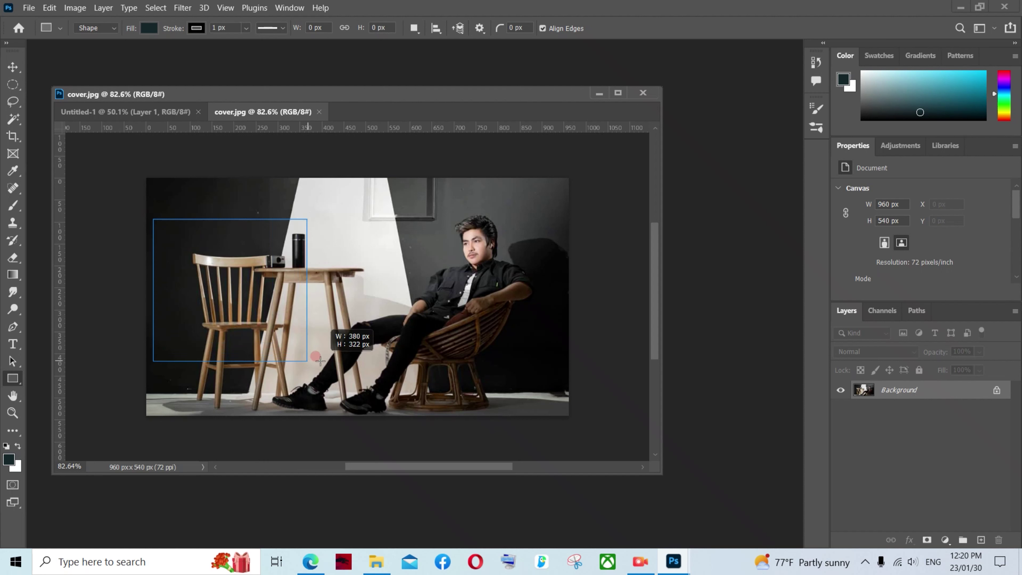
drag(328, 362, 329, 362)
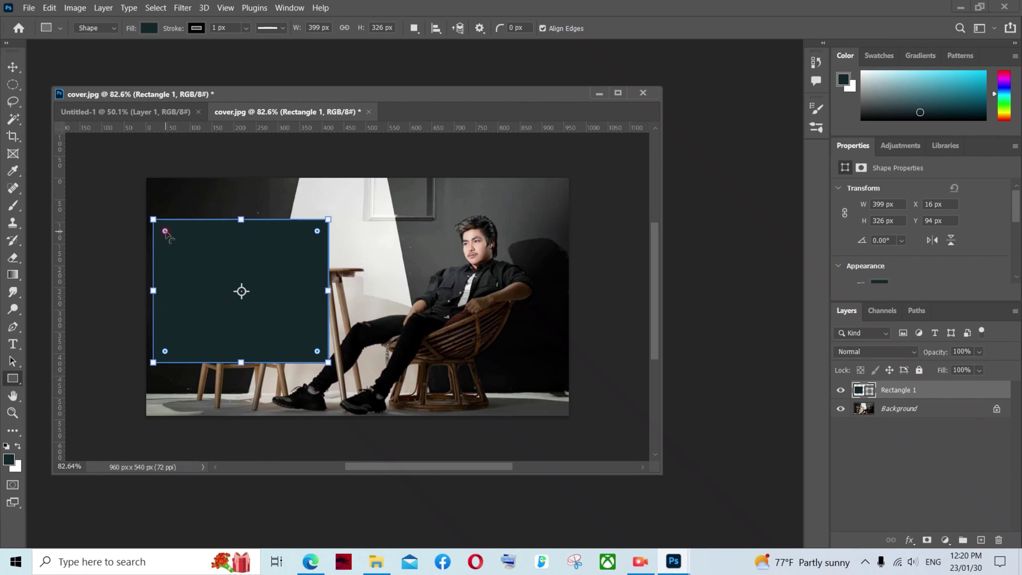
drag(165, 232, 163, 233)
click(211, 257)
- Nudge the rounded panel slightly right and down with the Move tool
click(12, 66)
click(174, 252)
drag(204, 276, 209, 281)
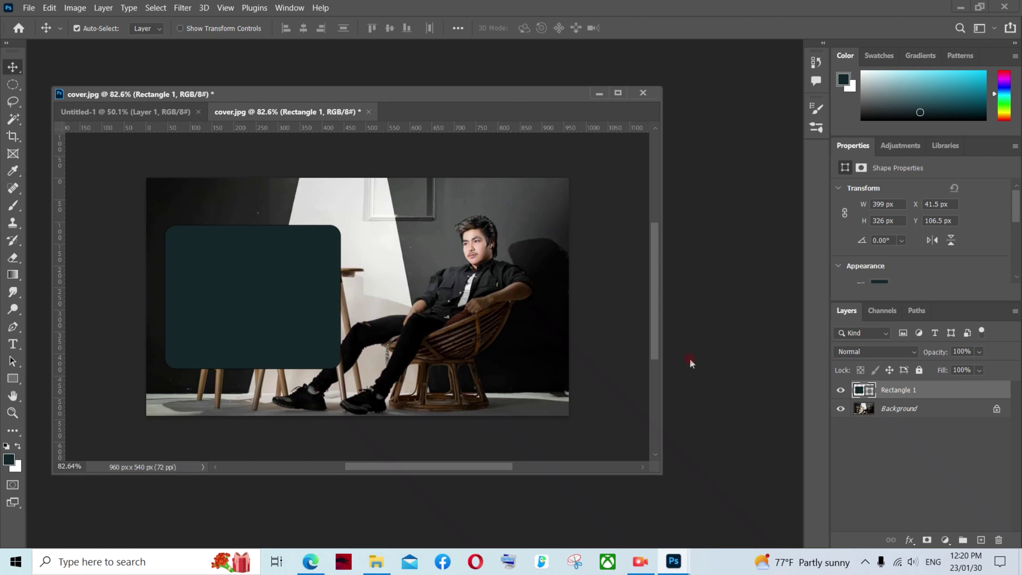
- Unlock the Background layer and change the rectangle panel's fill to #192224
click(997, 409)
click(926, 388)
scroll(280, 278, up, 1)
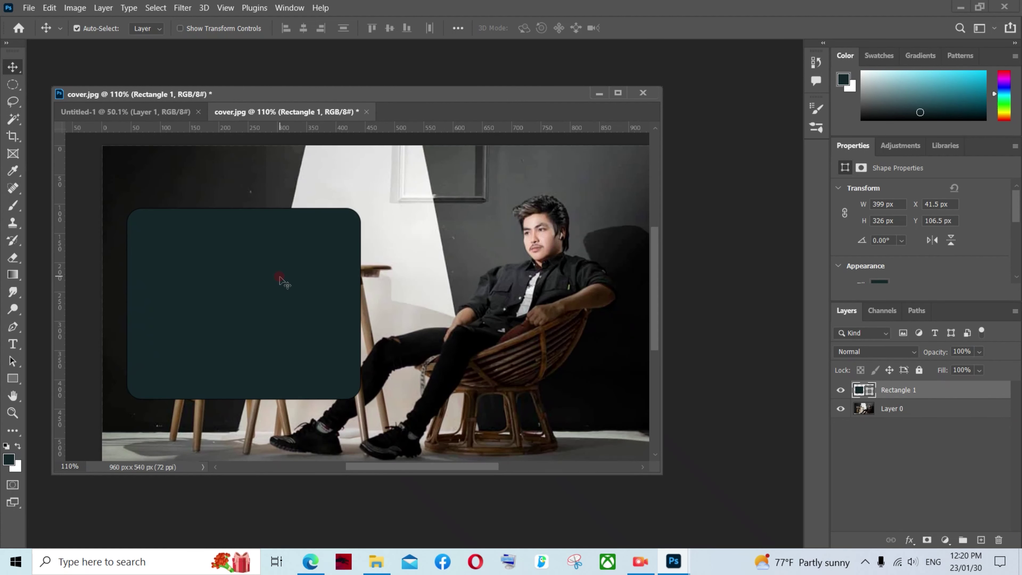
double_click(865, 391)
mouse_move(732, 154)
mouse_down()
mouse_move(634, 211)
mouse_move(671, 236)
mouse_move(641, 187)
mouse_up()
click(646, 228)
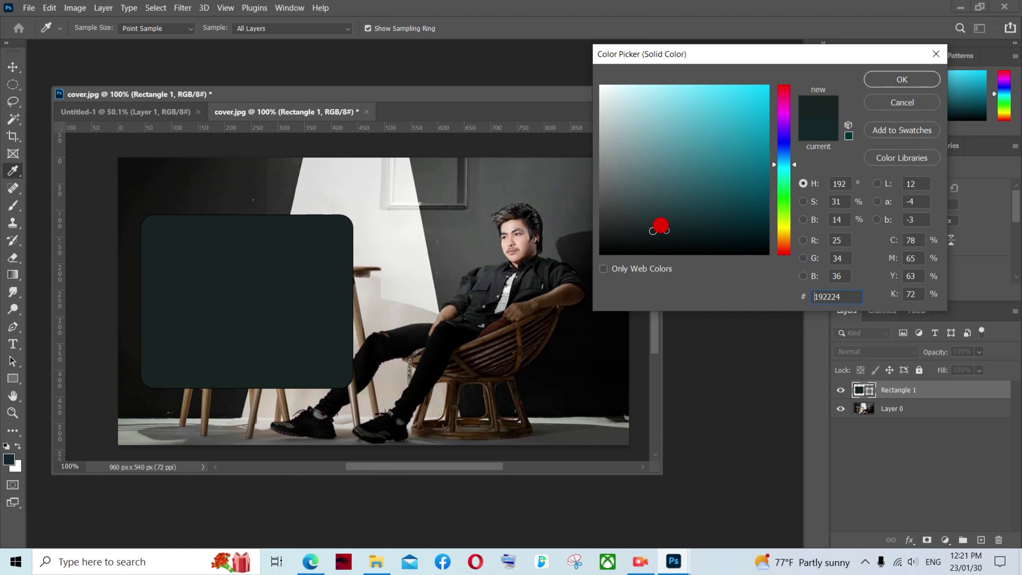
click(873, 78)
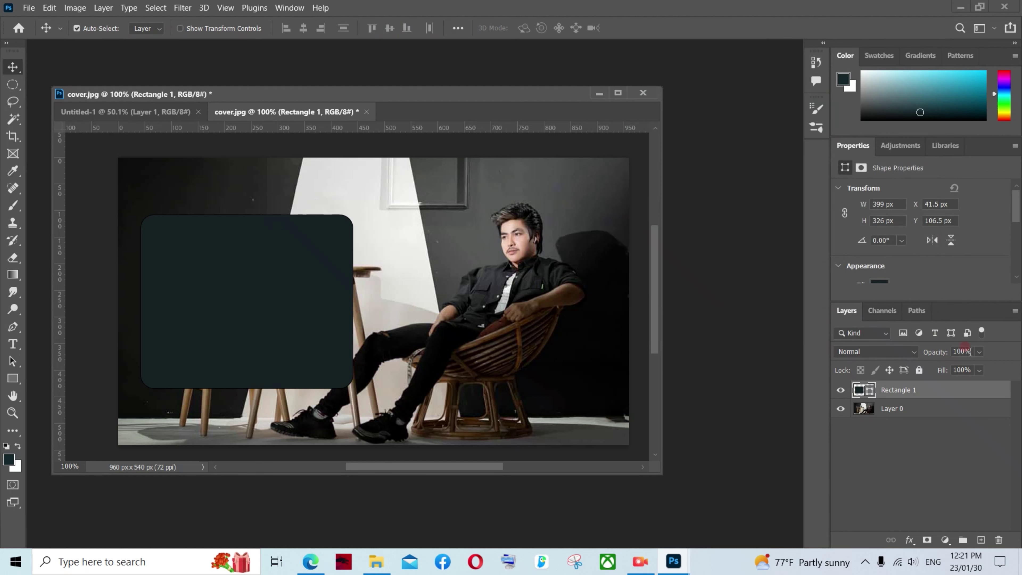
- Set the rectangle panel's layer opacity to 74%
drag(936, 355, 924, 354)
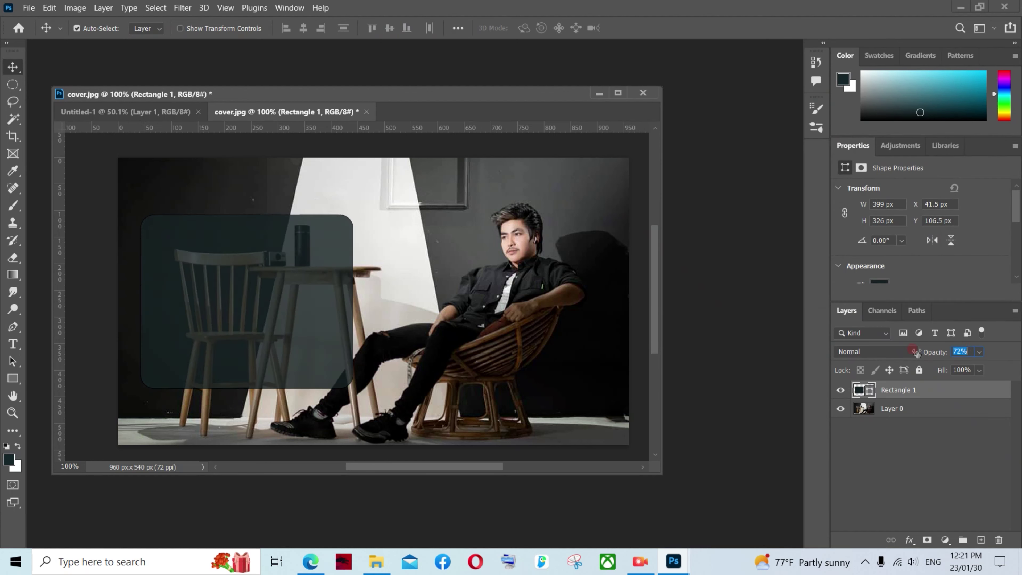
drag(916, 353, 918, 352)
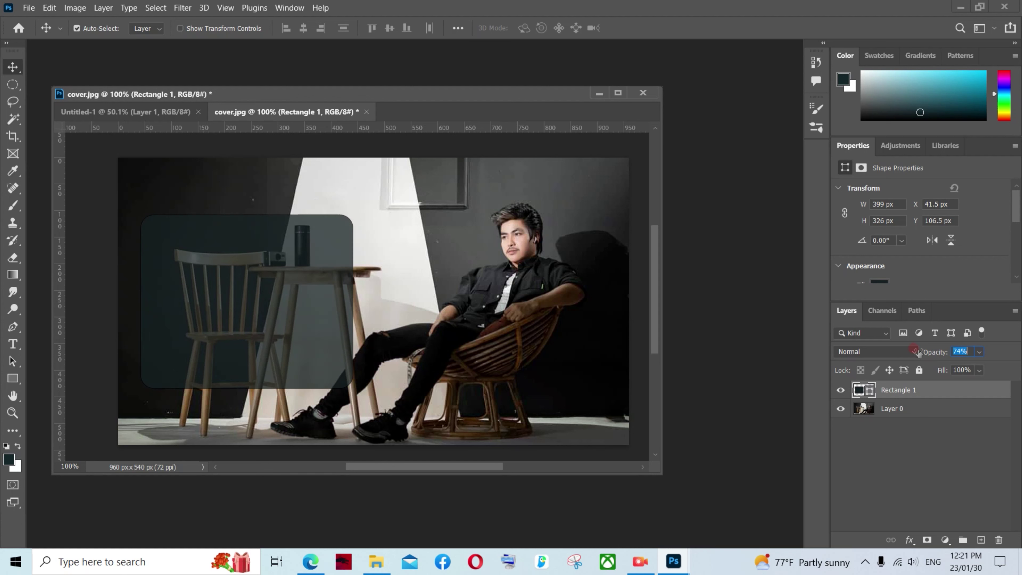
click(877, 429)
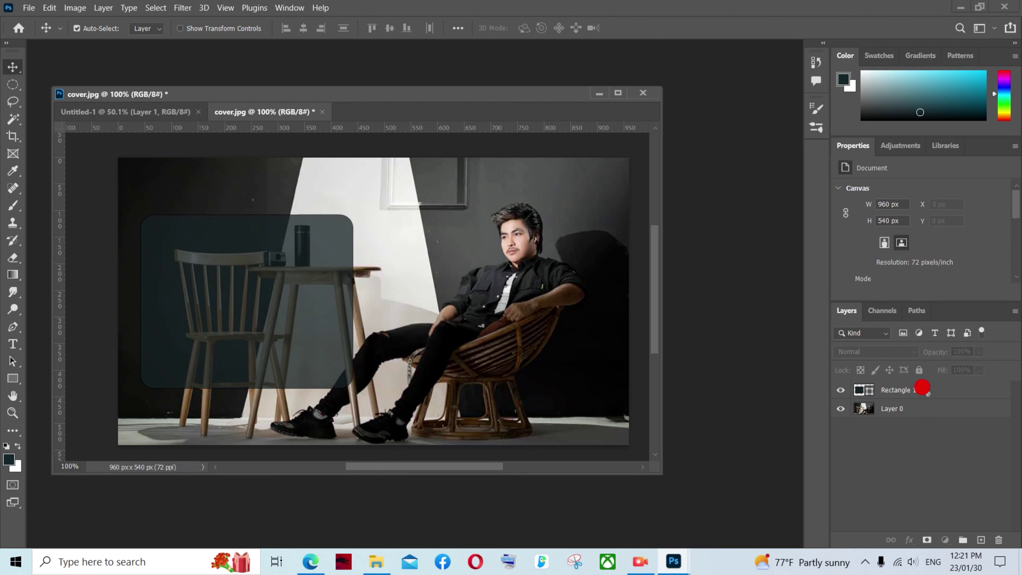
click(922, 388)
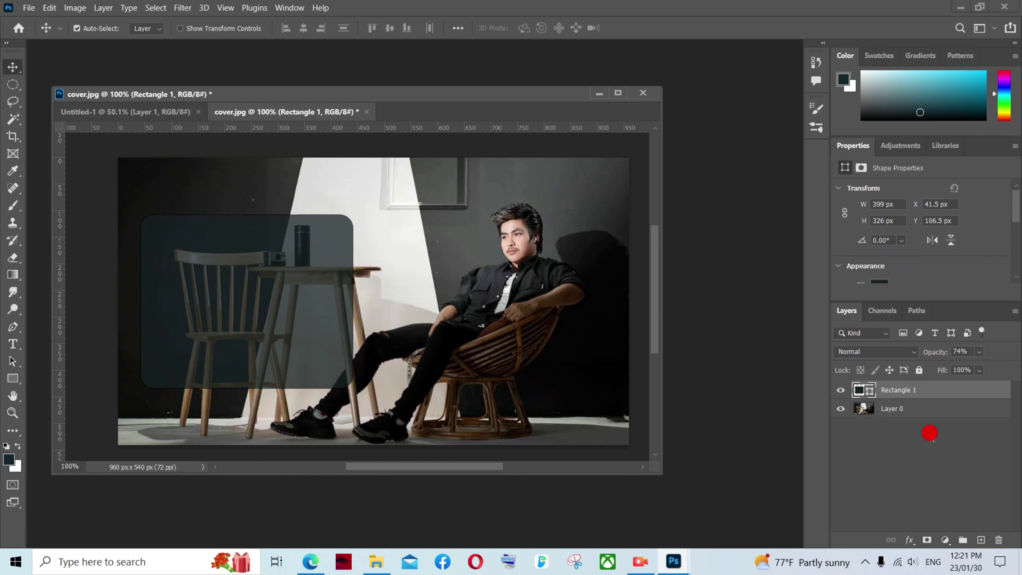
click(929, 432)
- Place a Lorem Ipsum text line on the panel, then select the song-title text file in File Explorer
click(12, 346)
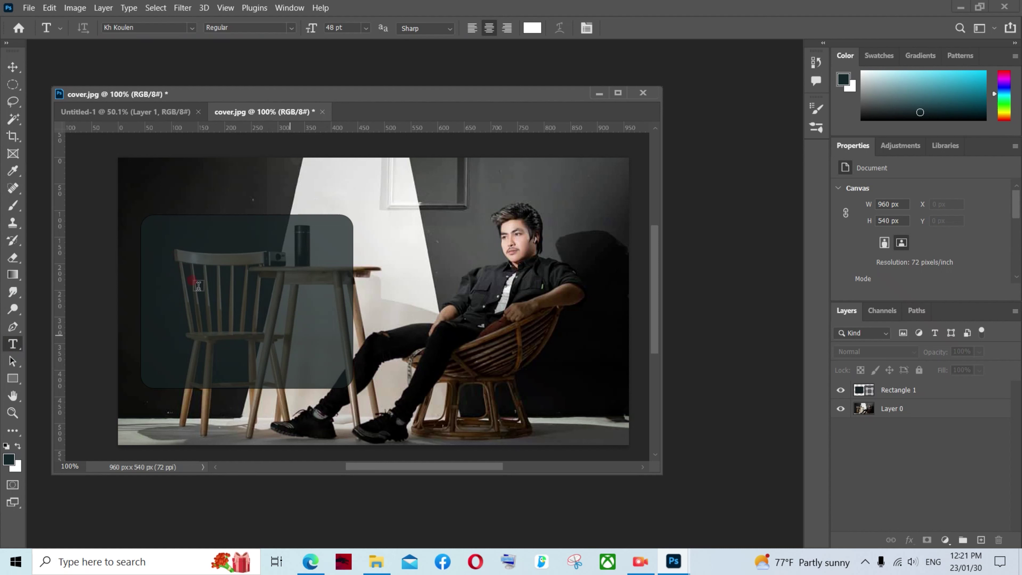
click(184, 286)
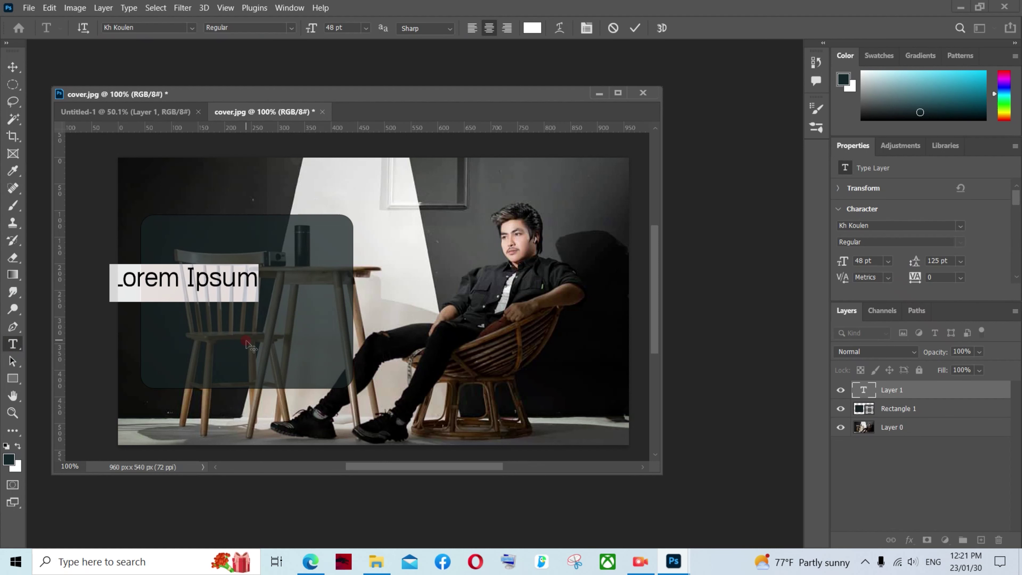
drag(242, 328, 288, 333)
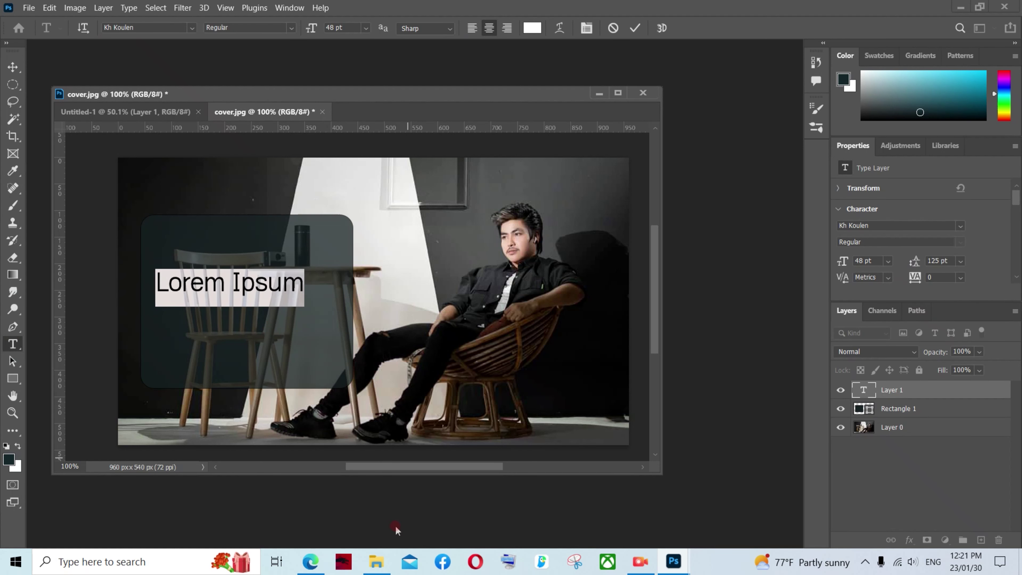
click(377, 561)
click(698, 126)
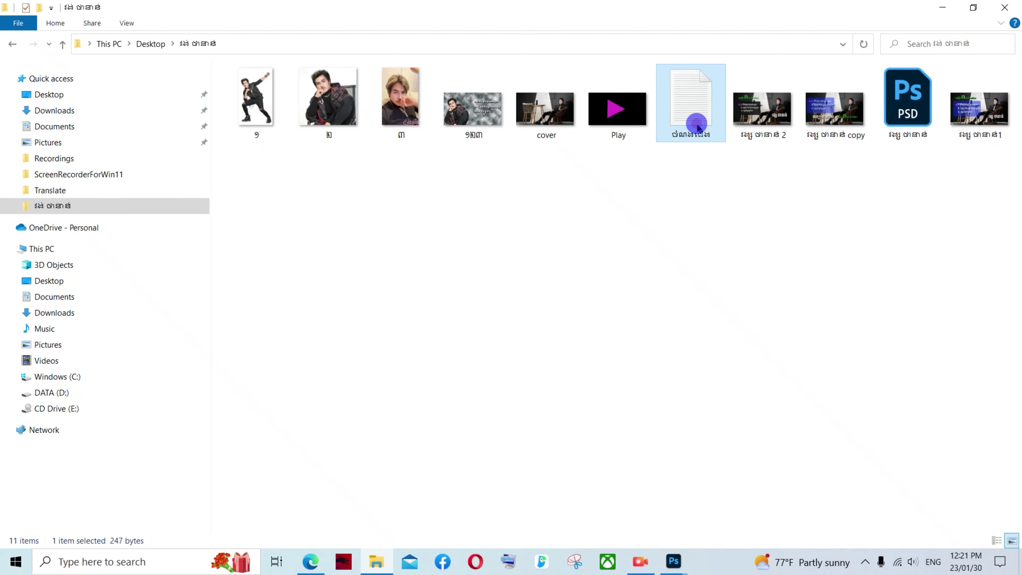
- Copy the three numbered song titles from the text file in Notepad, then return to Photoshop
double_click(697, 127)
drag(430, 317, 281, 246)
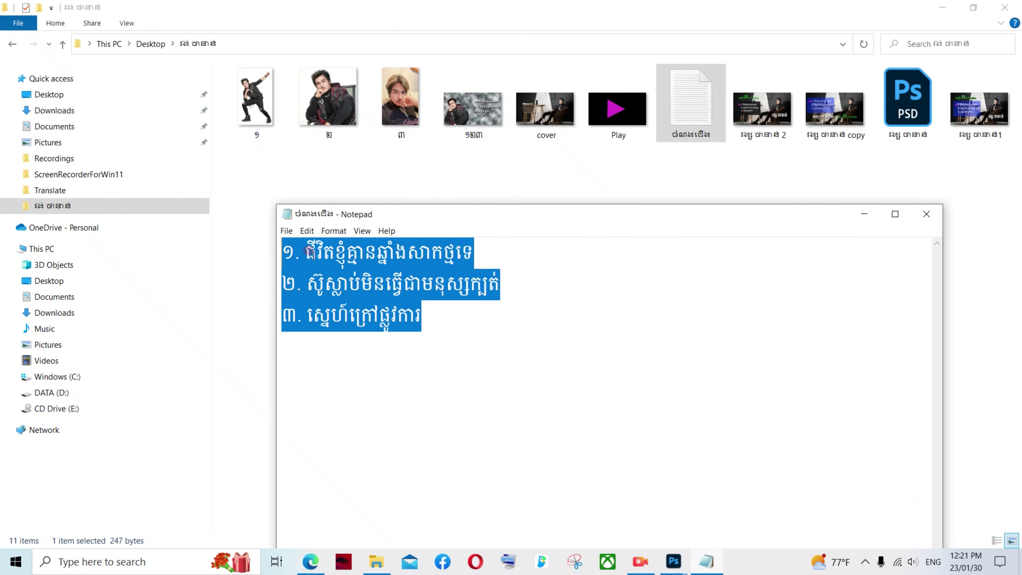
right_click(351, 264)
click(274, 300)
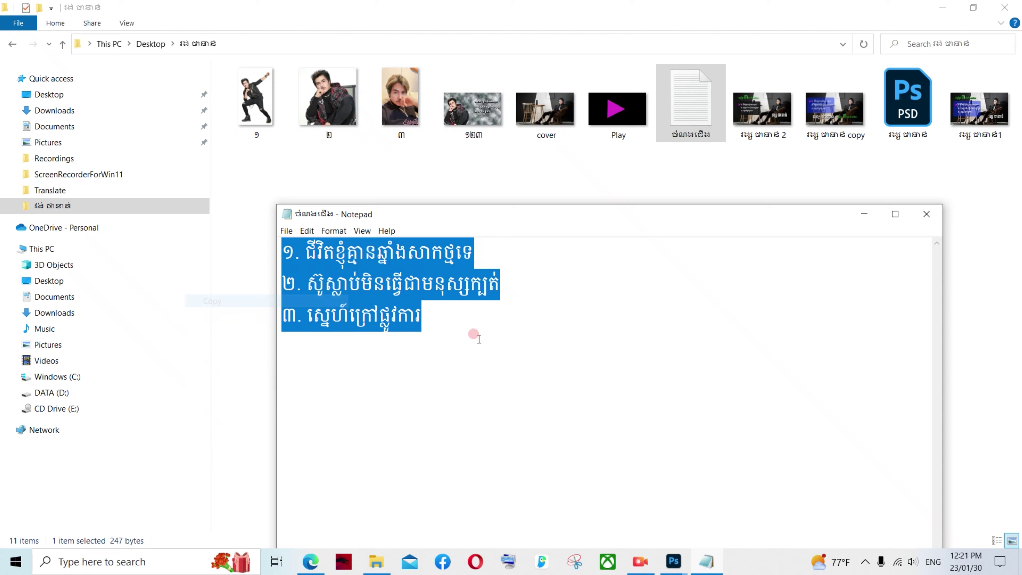
click(563, 366)
mouse_move(673, 561)
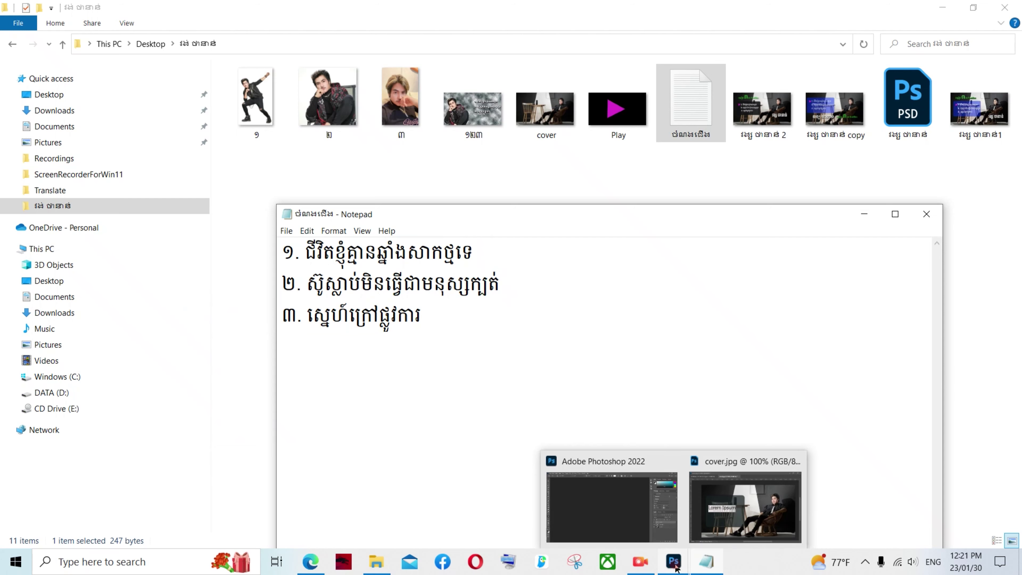
click(745, 507)
right_click(253, 284)
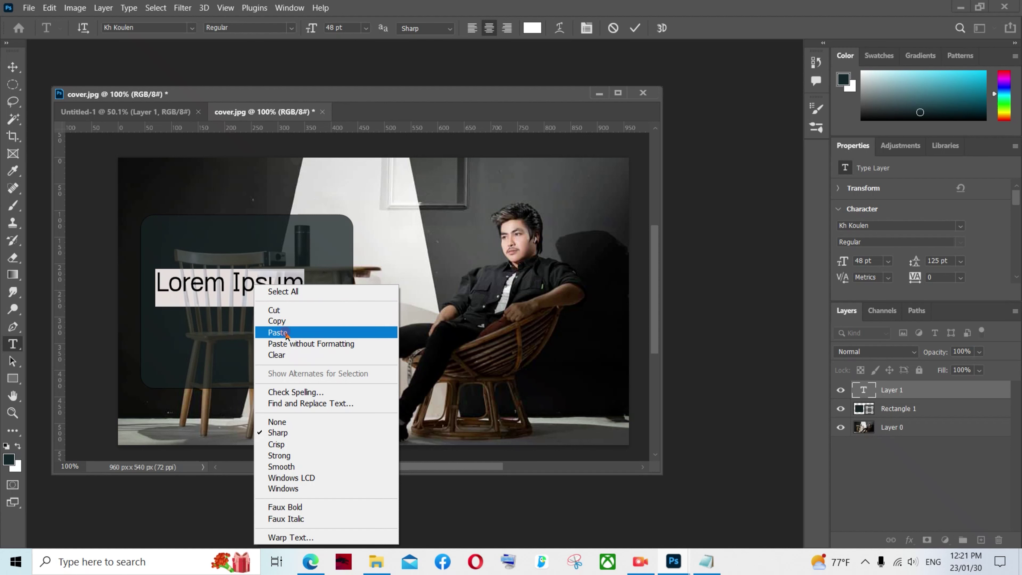
- Paste the three song titles over Lorem Ipsum and left-align each line
click(292, 344)
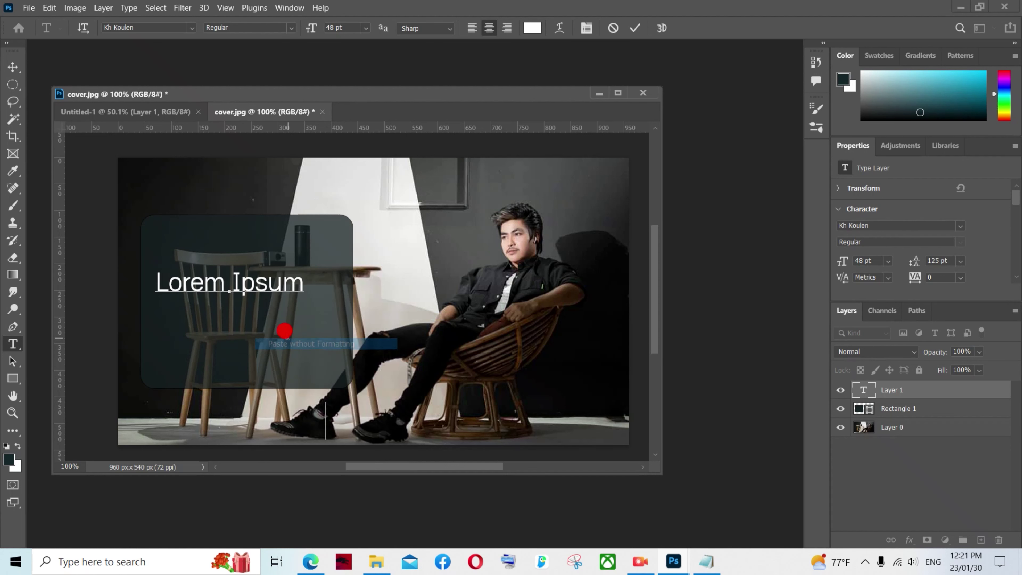
mouse_move(320, 447)
mouse_down()
mouse_move(332, 390)
mouse_move(372, 388)
mouse_up()
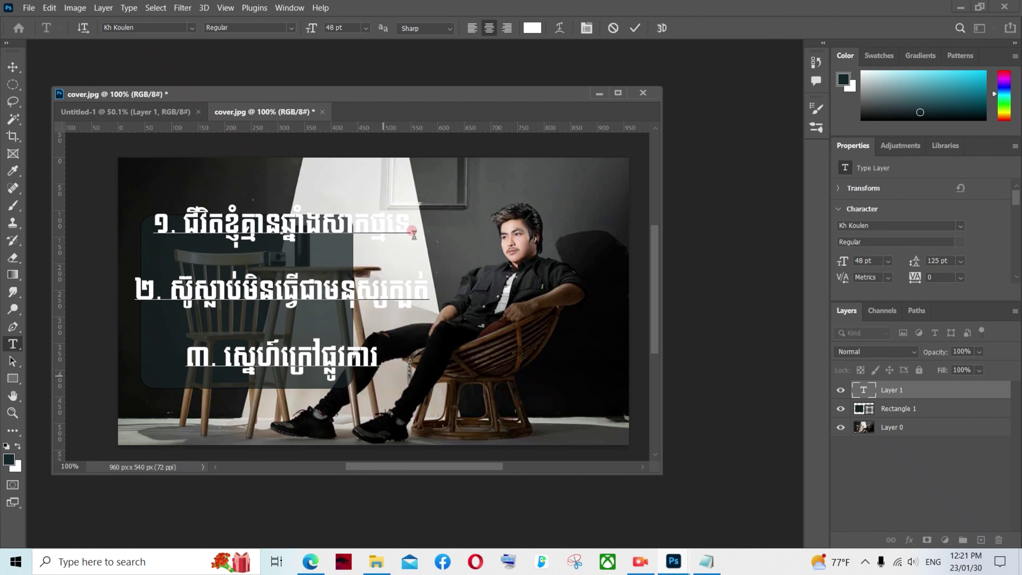
click(472, 28)
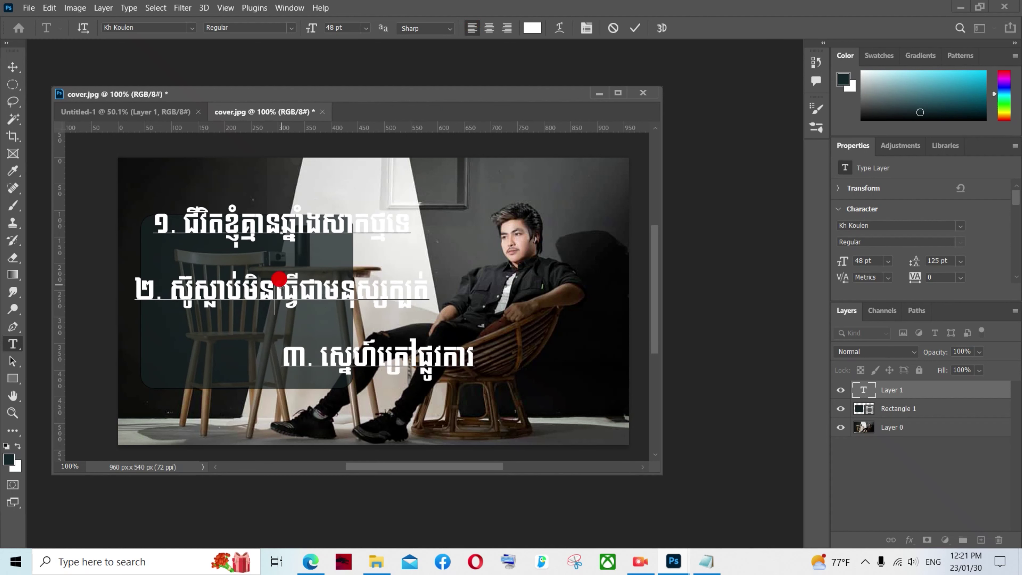
key(Tab)
click(275, 222)
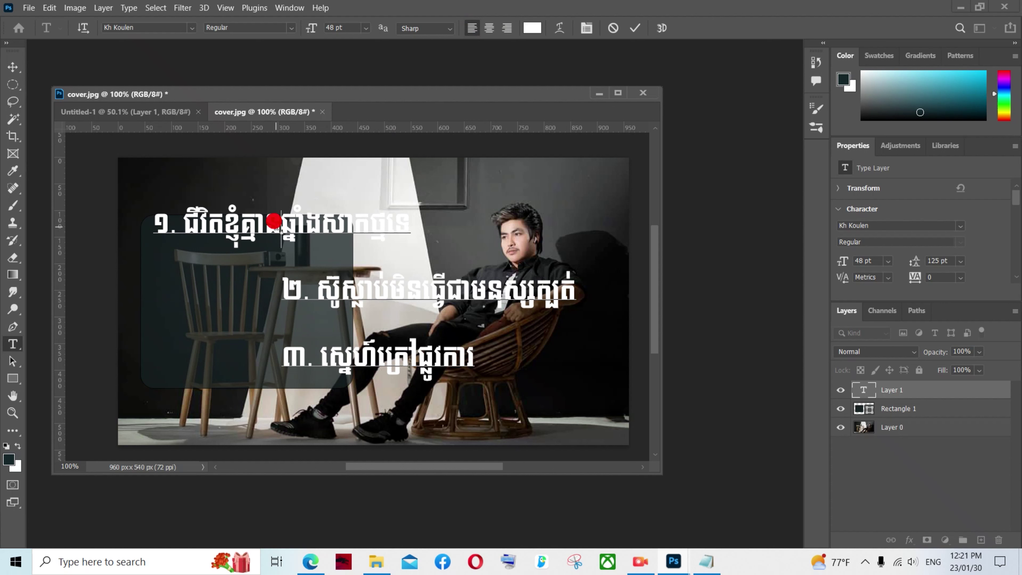
click(489, 28)
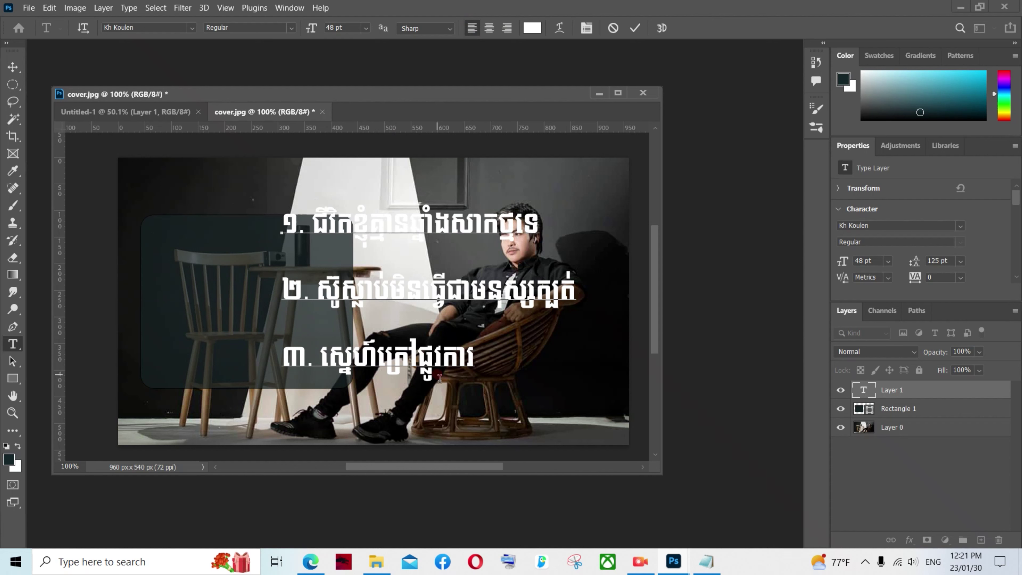
- Move the song-list block left over the translucent panel and select all three lines
drag(422, 399, 316, 398)
drag(288, 310, 158, 189)
click(190, 28)
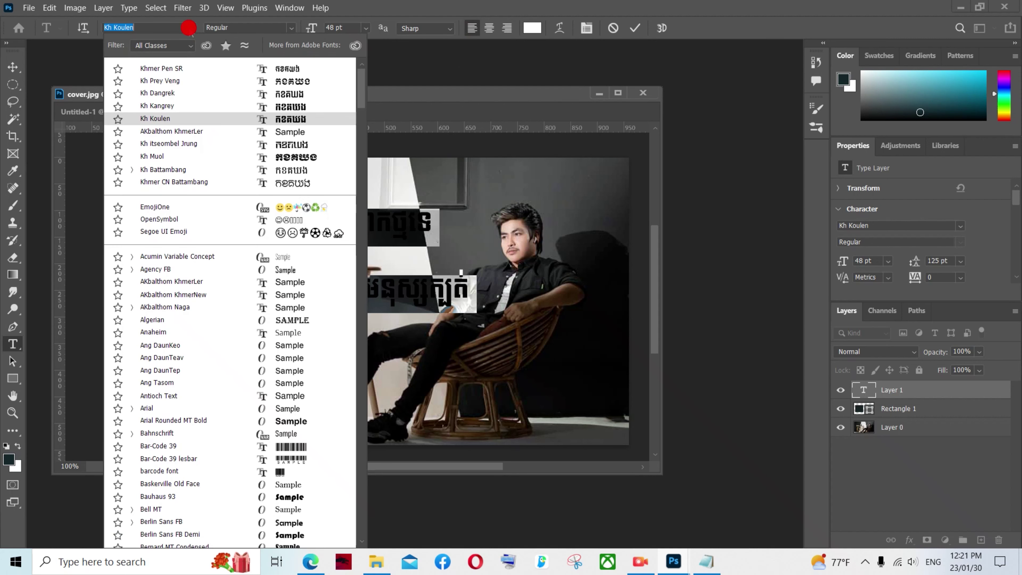
- Apply the Khmer Pen SR font to all three selected song-list lines
click(178, 68)
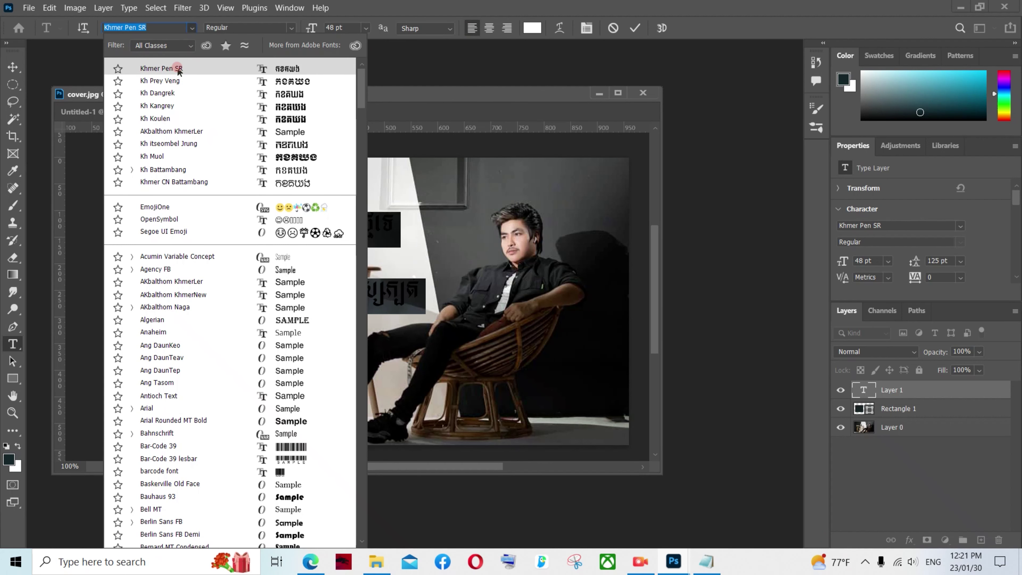
click(179, 68)
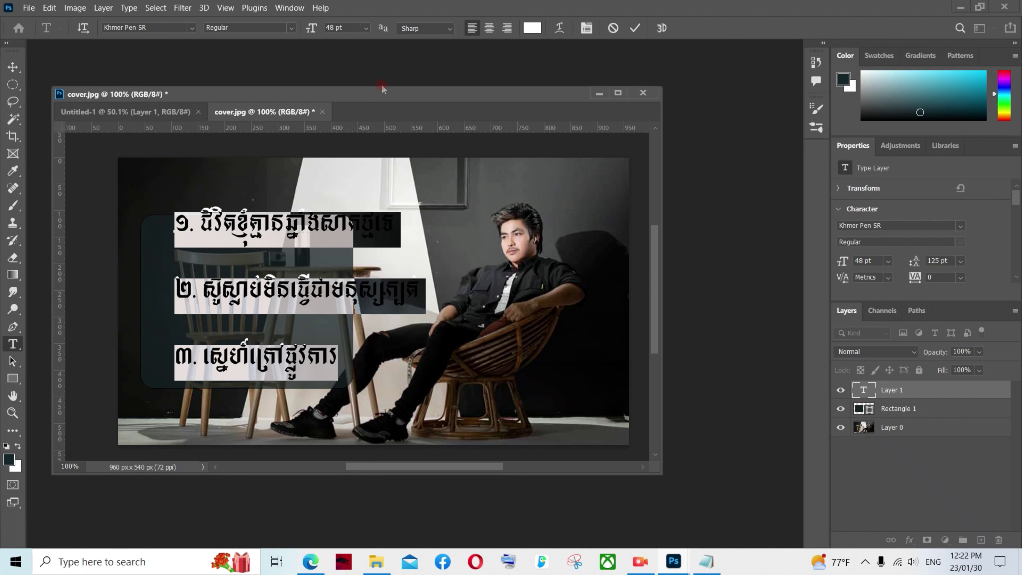
click(365, 28)
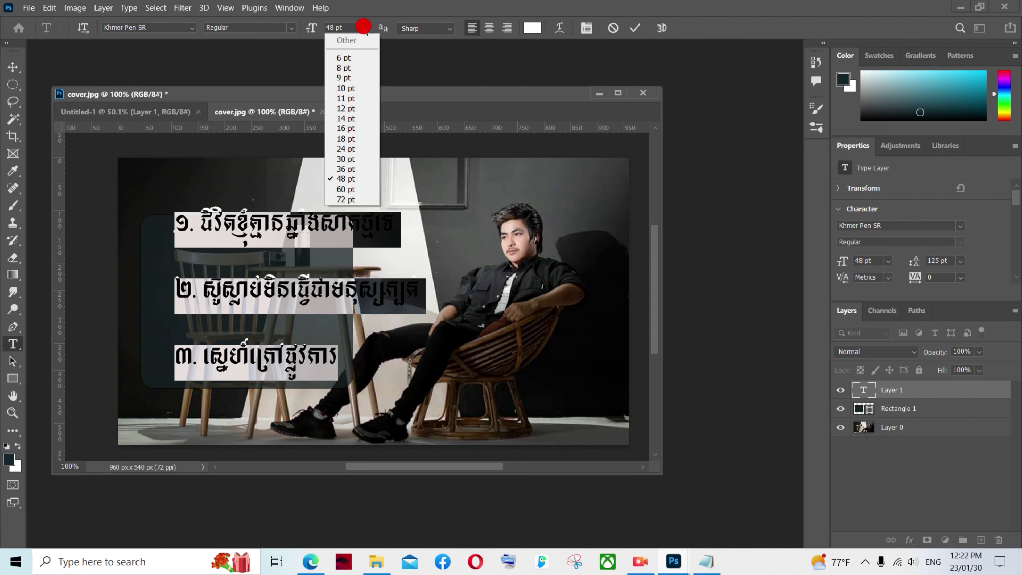
- Try 30 and 36 pt sizes, tighten leading to 69 pt, and move the list down
click(350, 159)
click(365, 28)
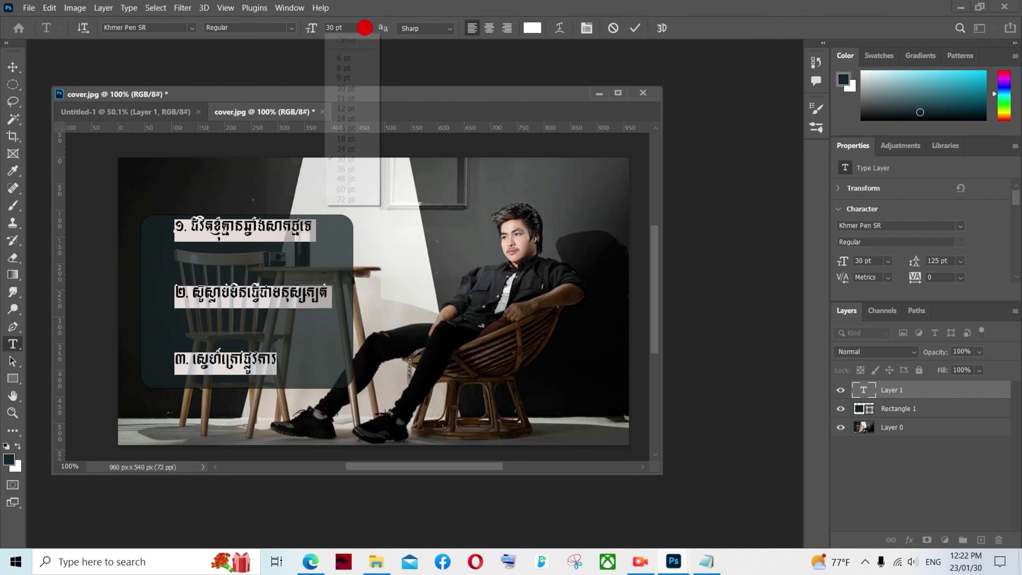
click(345, 169)
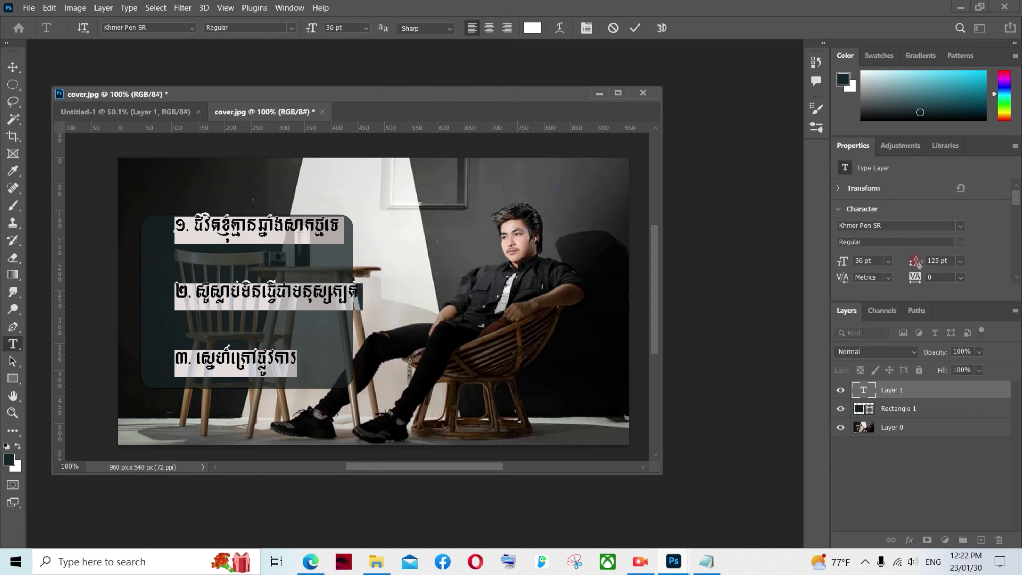
drag(920, 264, 893, 263)
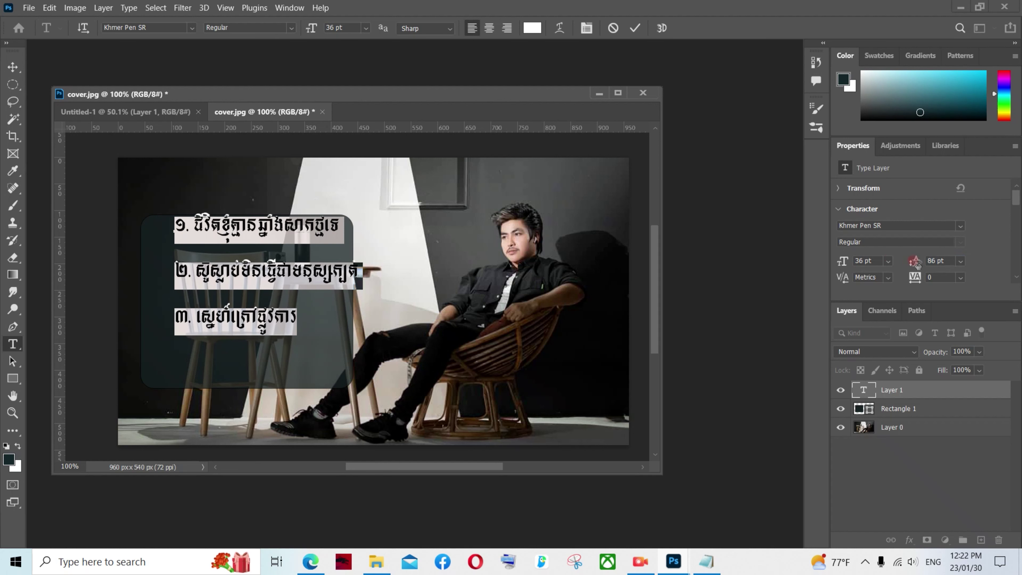
drag(921, 264, 913, 262)
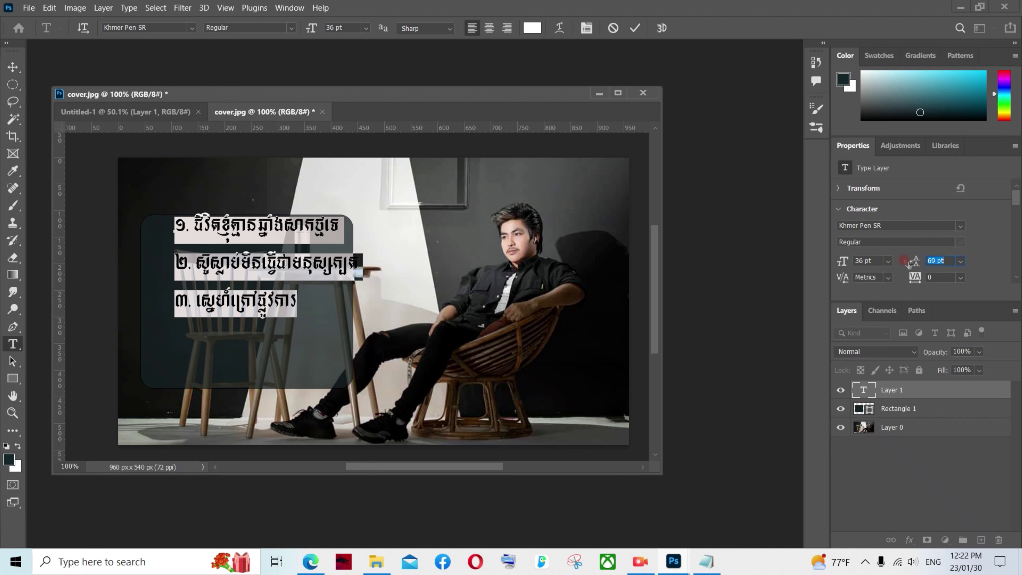
drag(912, 263, 910, 262)
mouse_move(289, 343)
mouse_down()
mouse_move(283, 377)
mouse_move(274, 371)
mouse_up()
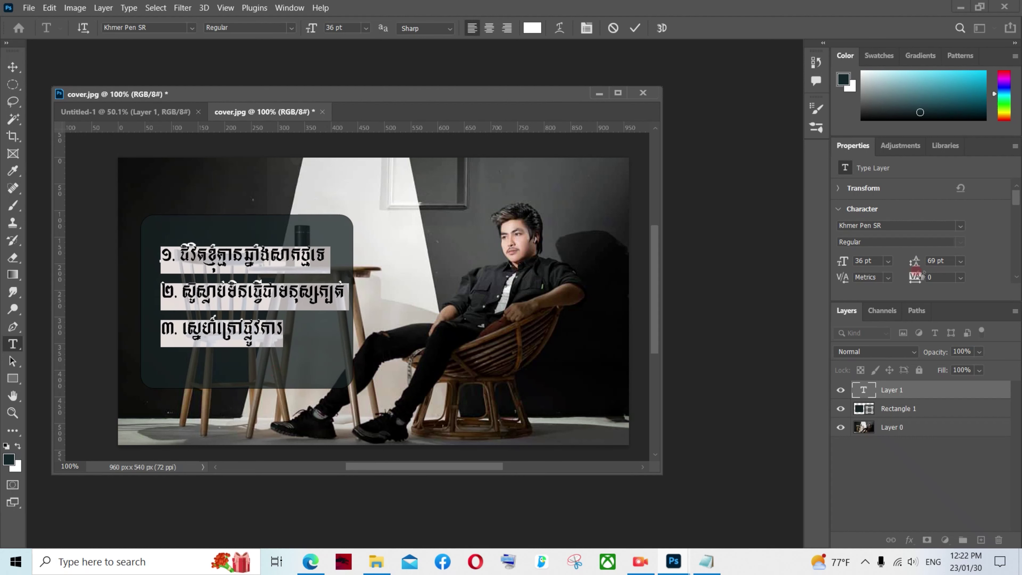
- Settle on 30 pt with 61 pt leading, nudge the list right, and commit
click(363, 28)
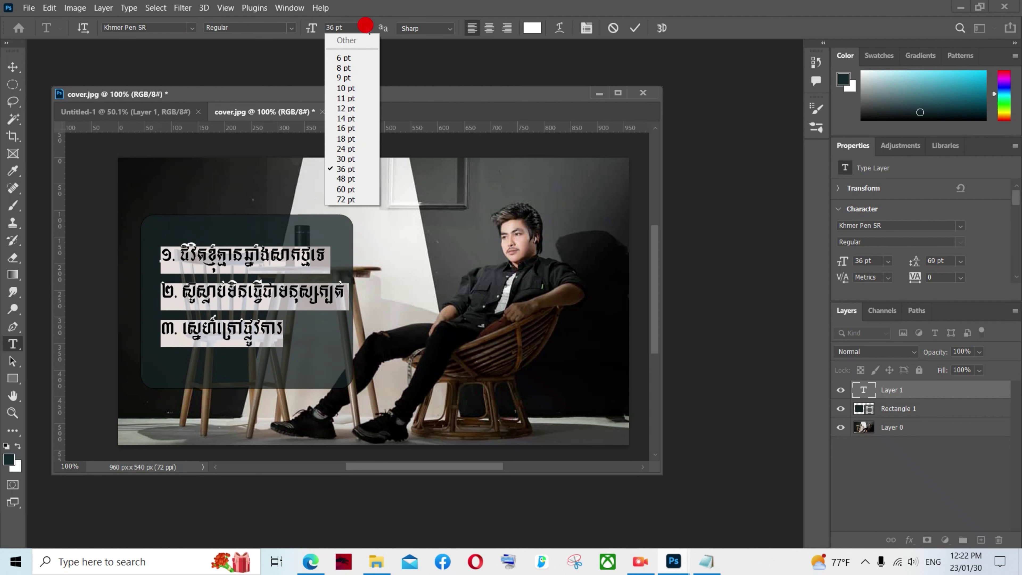
click(347, 152)
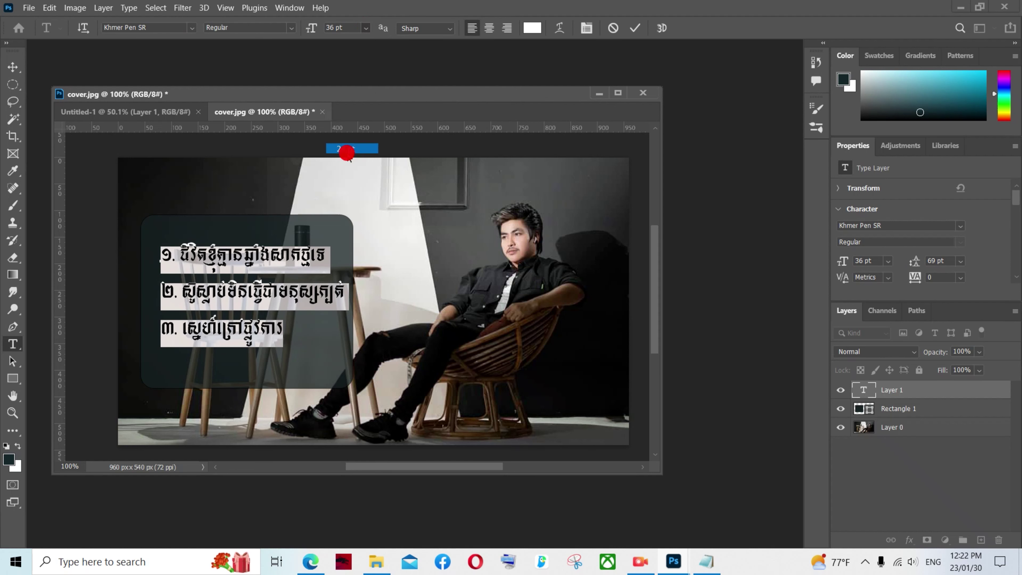
click(365, 27)
click(346, 158)
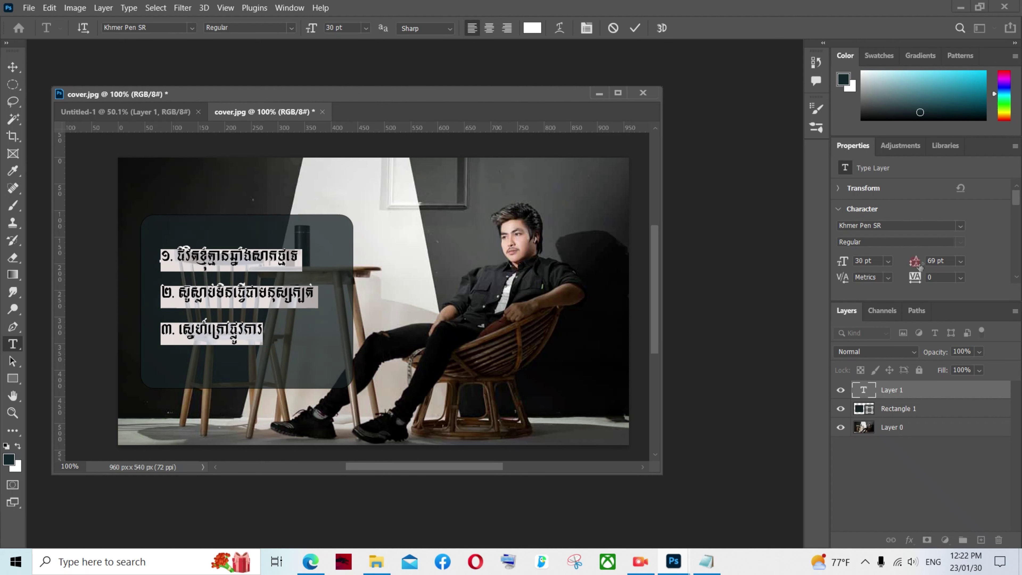
drag(914, 262, 911, 263)
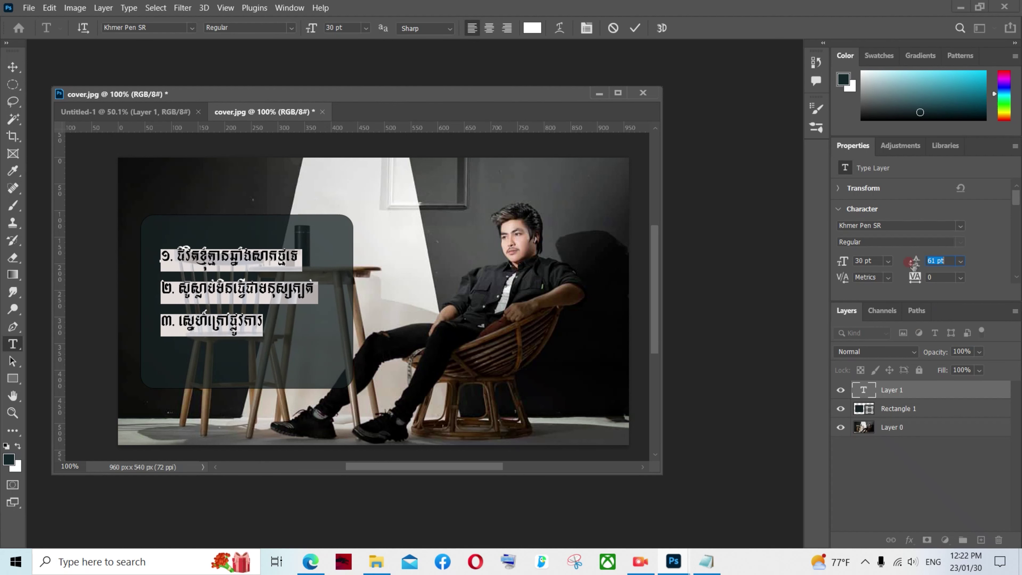
click(253, 362)
drag(253, 361, 279, 364)
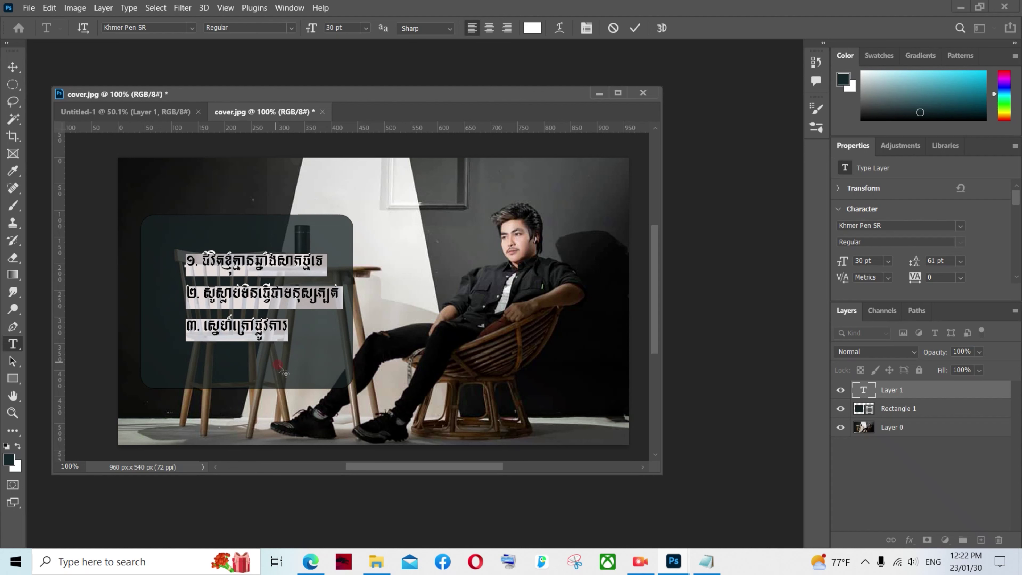
click(915, 468)
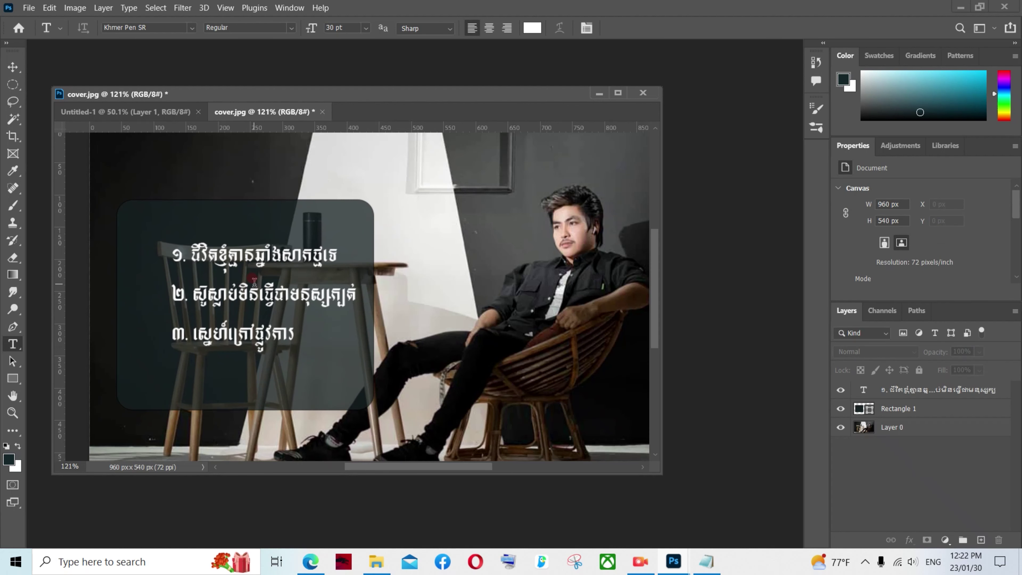
- Place a new Lorem Ipsum text layer above the panel near the top of the cover
scroll(256, 282, up, 1)
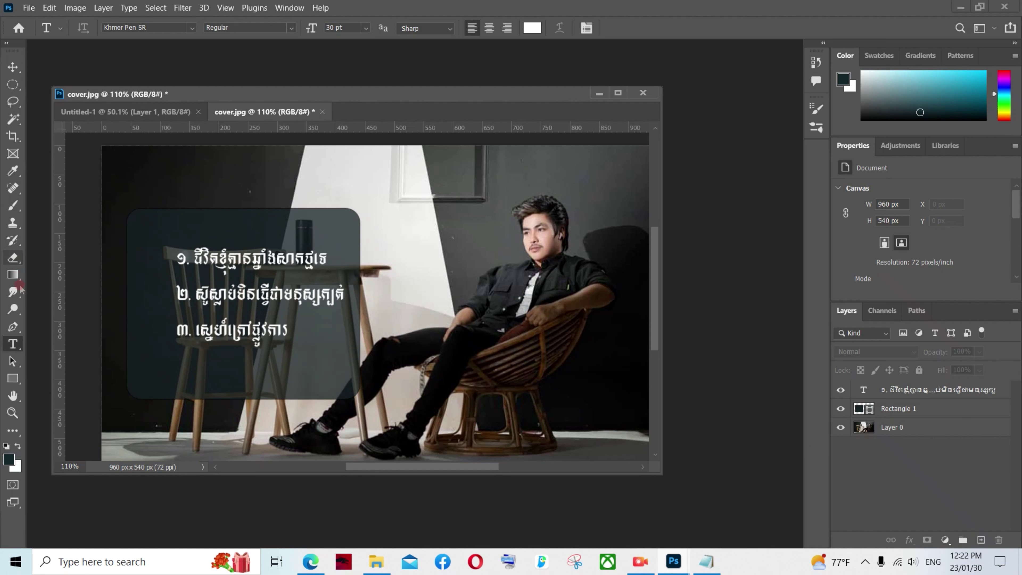
click(15, 341)
click(182, 174)
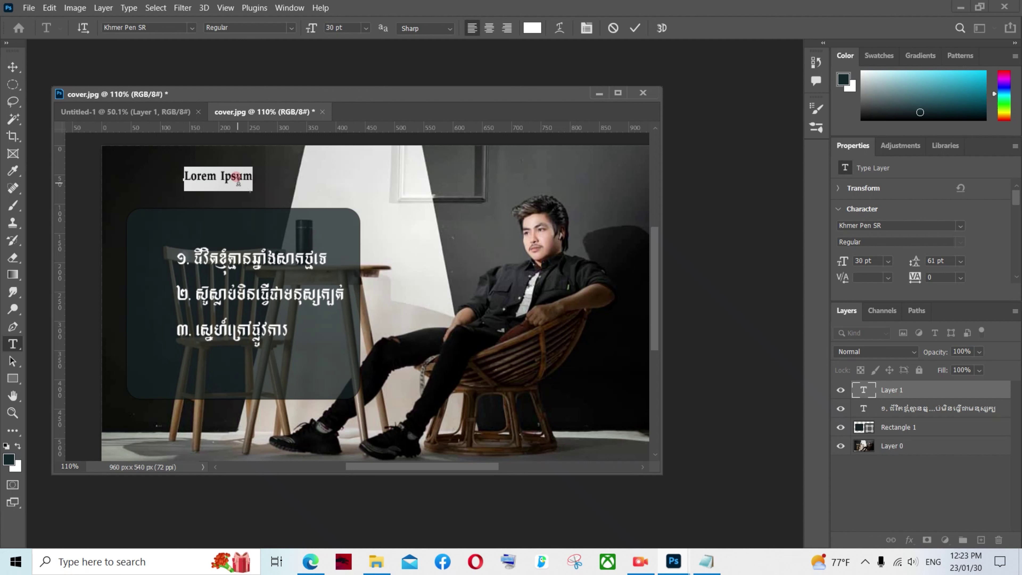
- Replace the placeholder with the Khmer heading 'ប្រយីចប្រៀង ៣ តំសត់ពីរោះ' and select it
key(BackSpace)
key(alt+shift)
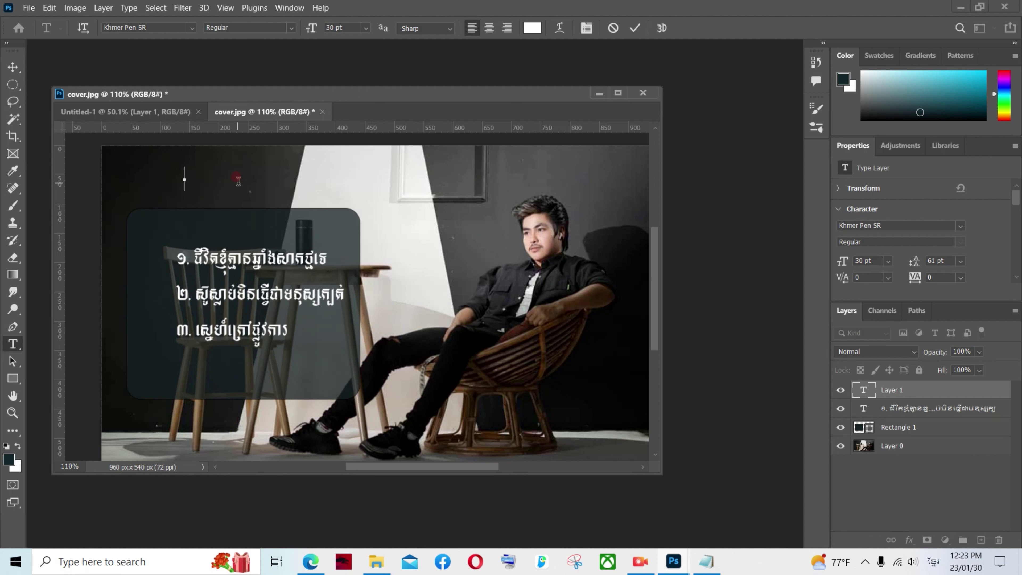
text(ប្រយី)
text(ចប្រៀង)
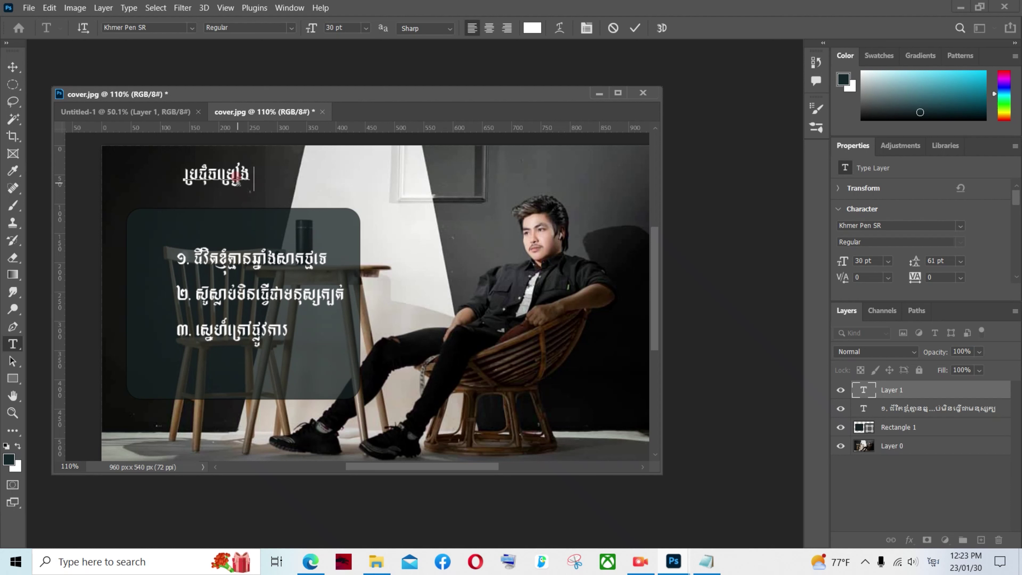
text( ៣)
text(តំសត់)
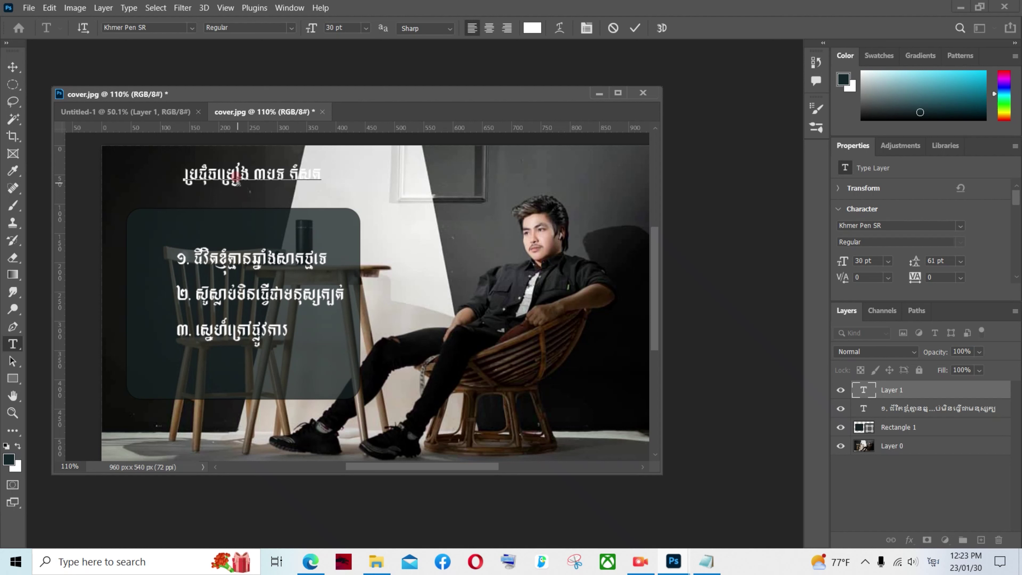
text(ពីរោះ)
drag(353, 174, 98, 137)
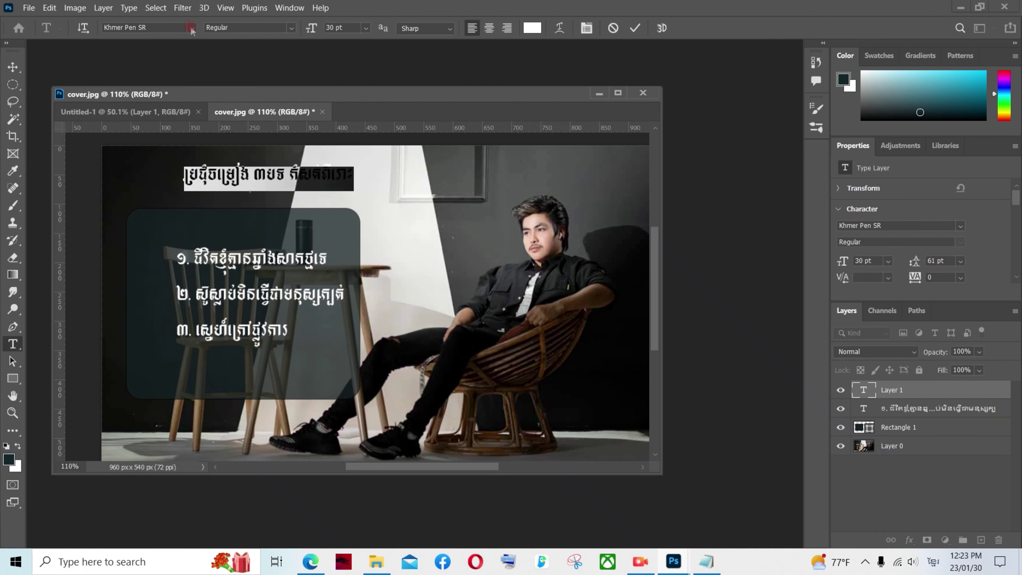
- Set the heading in Kh Muol and select its number word
click(191, 29)
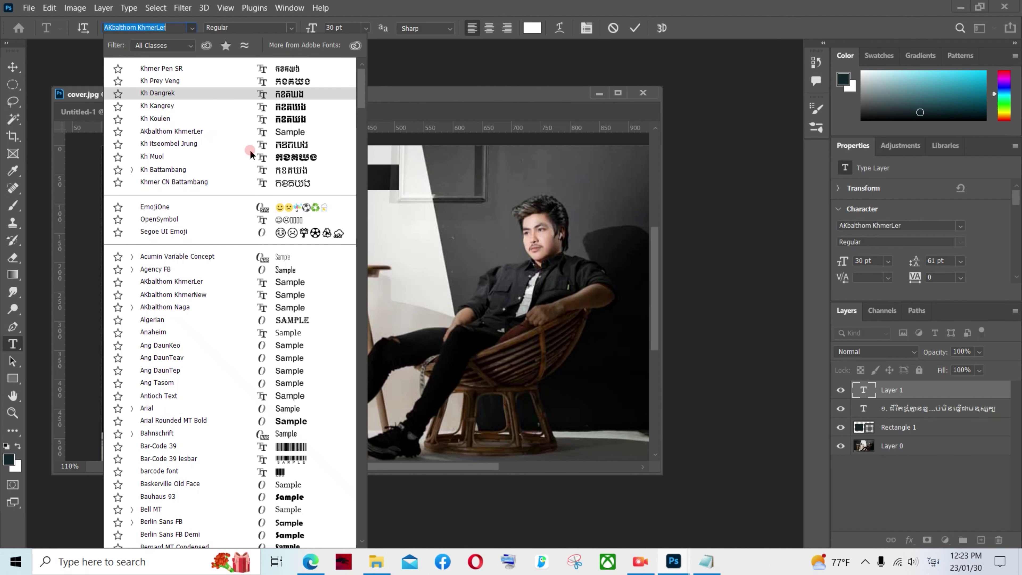
click(245, 155)
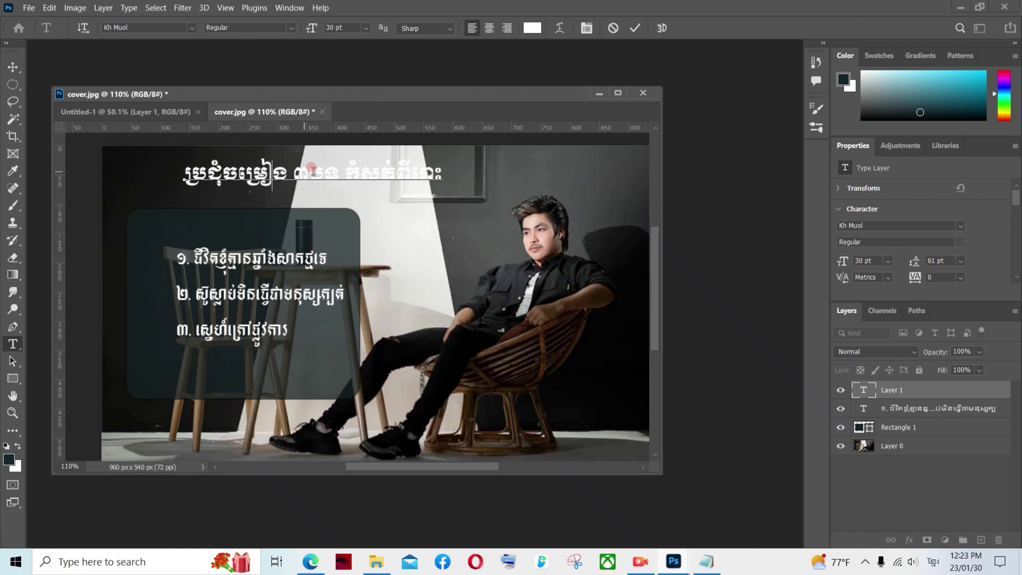
drag(341, 171, 295, 169)
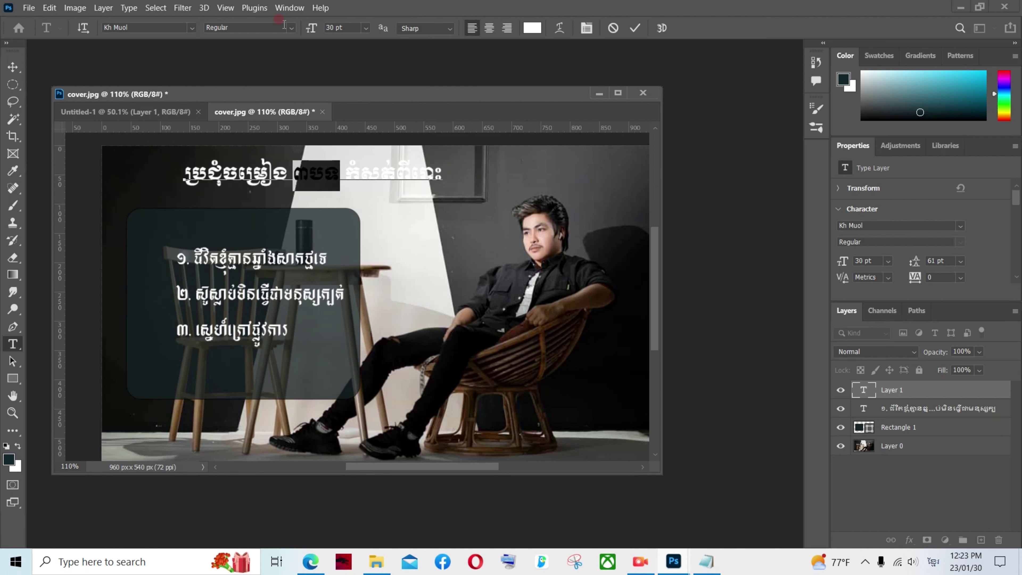
click(366, 28)
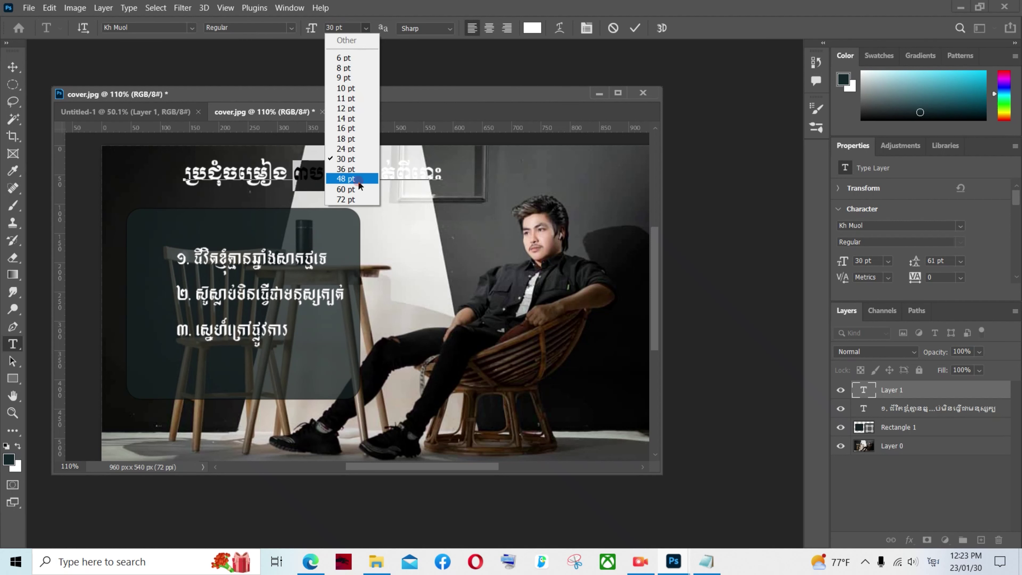
- Make the number word 48 pt, move the title left and down, then cancel a trial green
click(342, 179)
drag(357, 209, 313, 224)
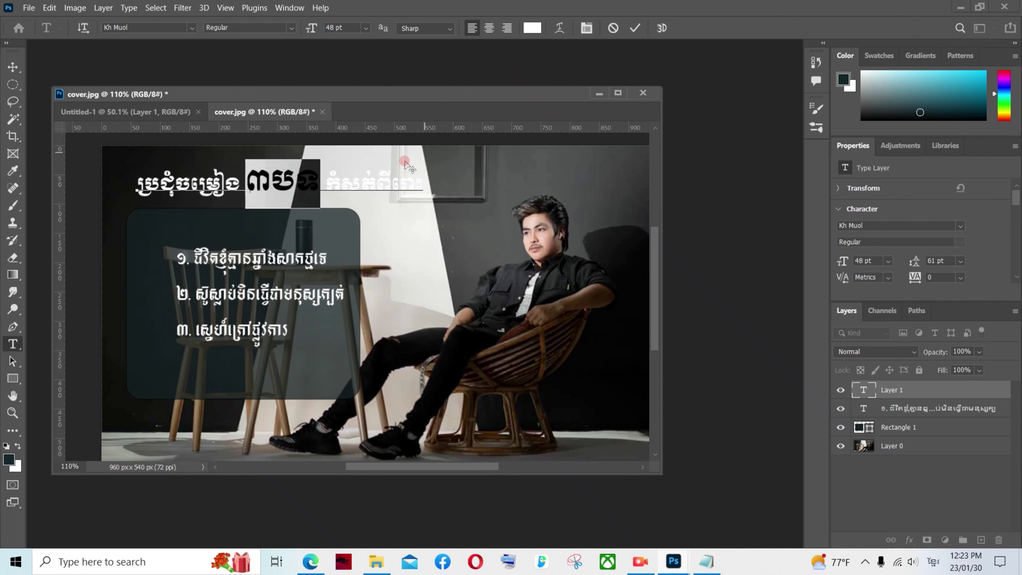
click(535, 31)
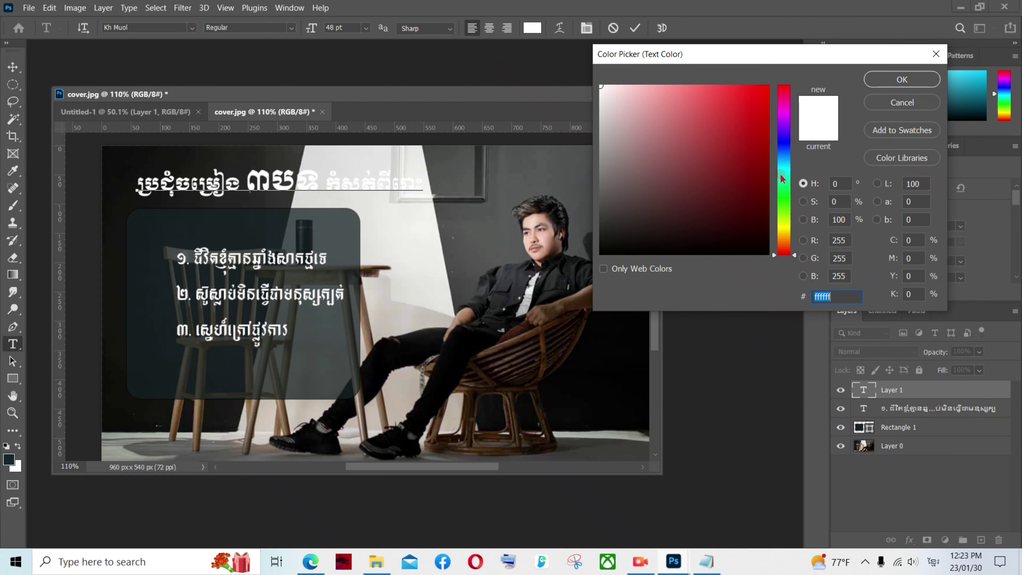
click(782, 195)
drag(740, 130, 746, 122)
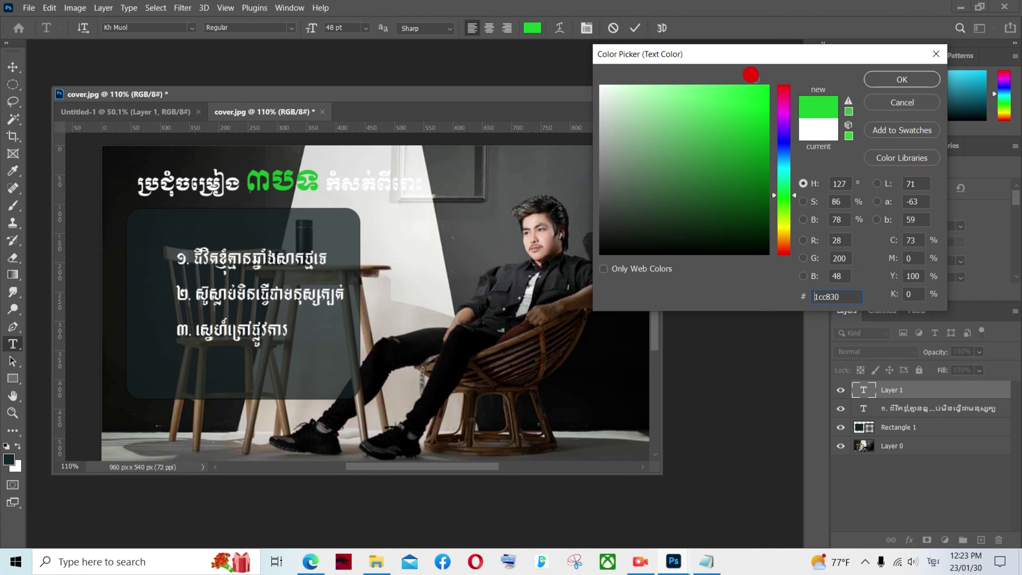
drag(757, 80, 762, 76)
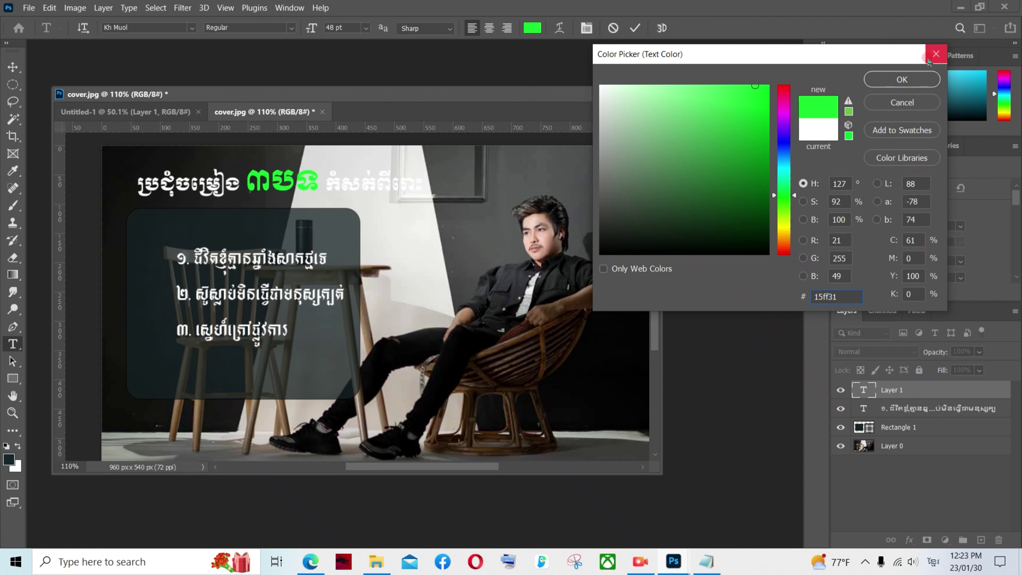
click(936, 53)
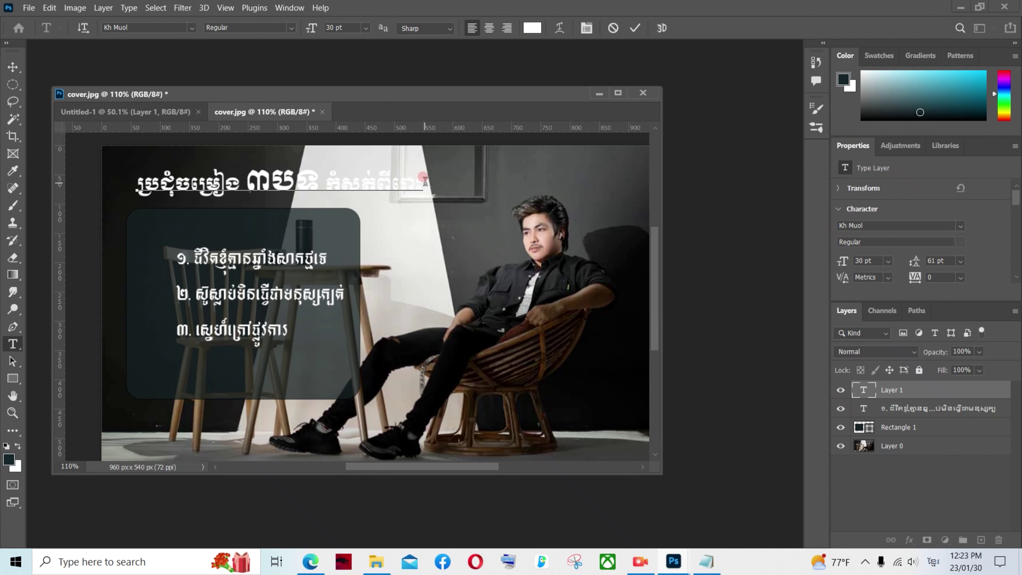
- Colour the whole title bright green (1ce617) and commit the text
key(ctrl+a)
click(533, 28)
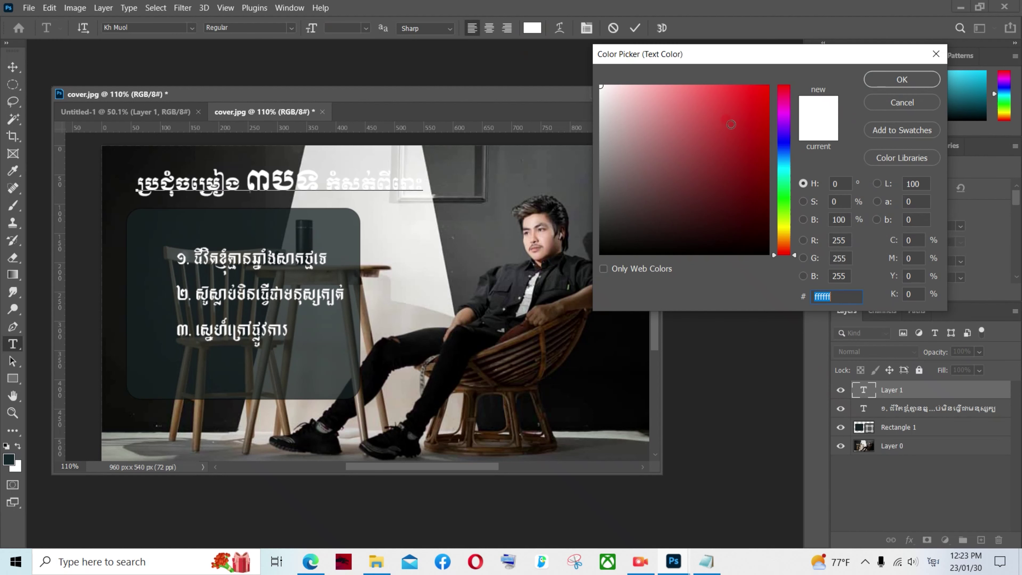
click(783, 199)
click(748, 97)
drag(748, 96, 759, 68)
click(902, 78)
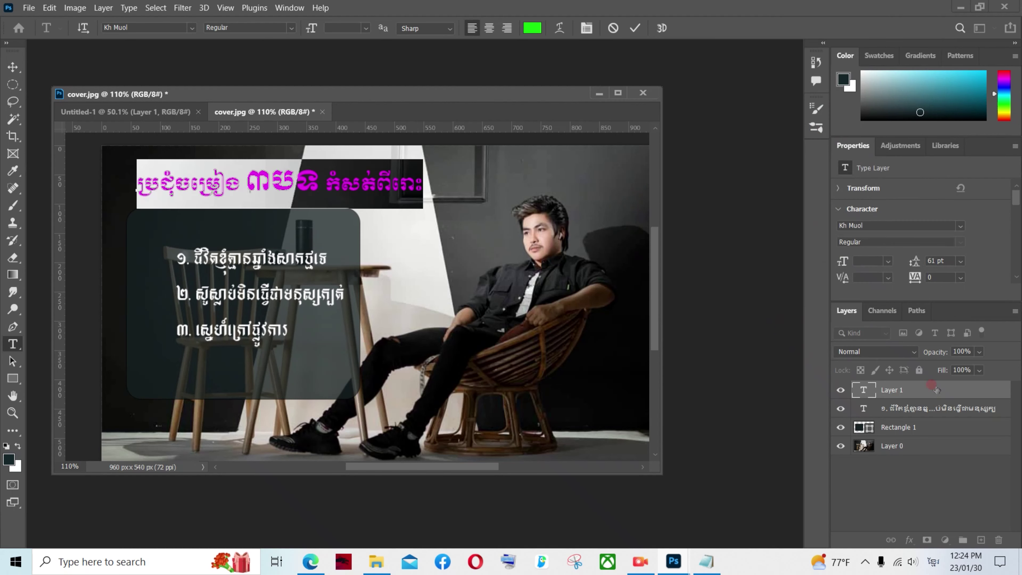
click(972, 389)
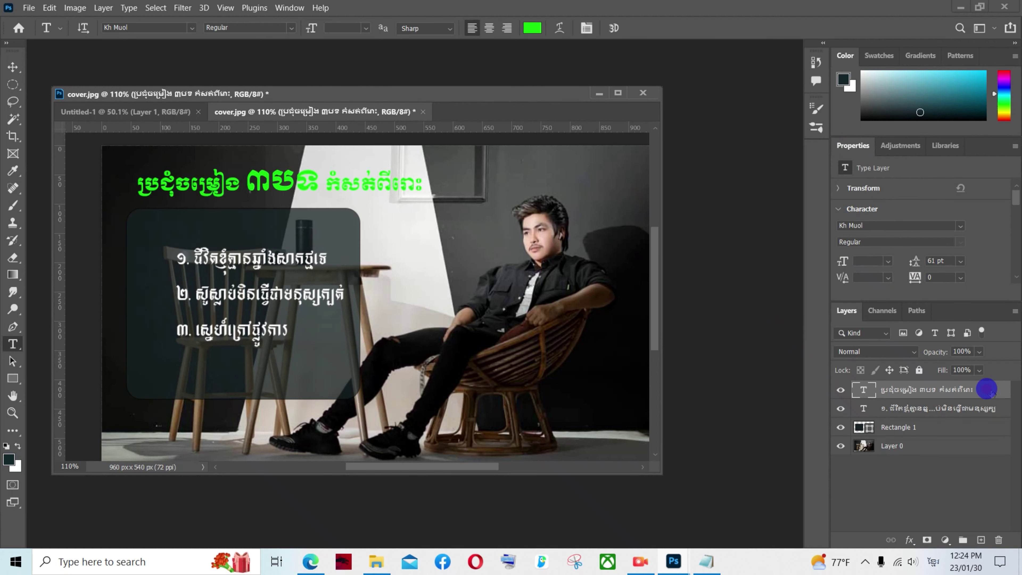
double_click(986, 388)
- Add a black drop shadow to the title, then select all its text for recolouring
click(548, 293)
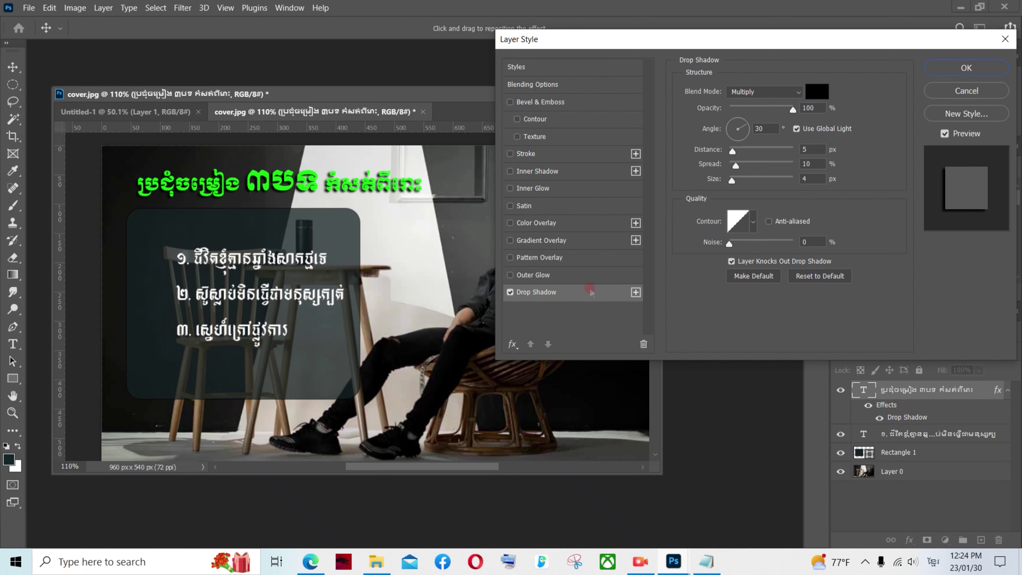
click(954, 71)
click(328, 176)
click(397, 177)
key(ctrl+a)
click(532, 28)
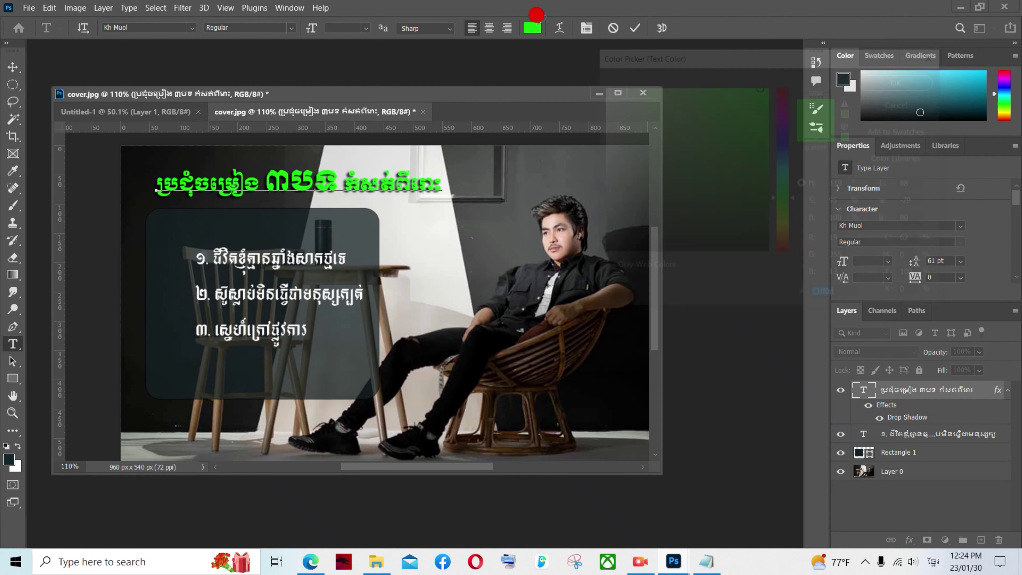
- After trying white, green and blue, colour the whole title magenta (ff019c)
click(603, 86)
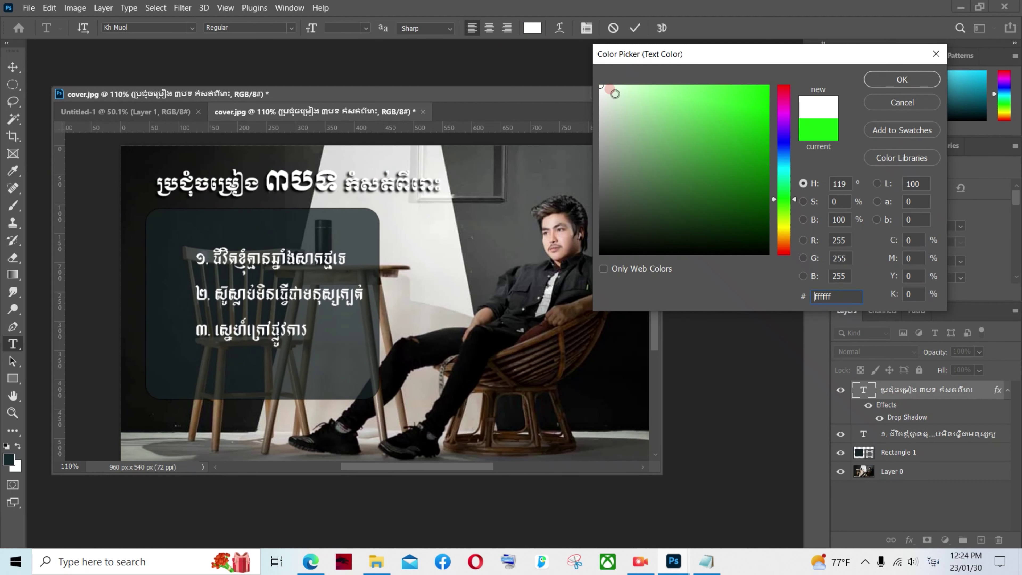
click(739, 230)
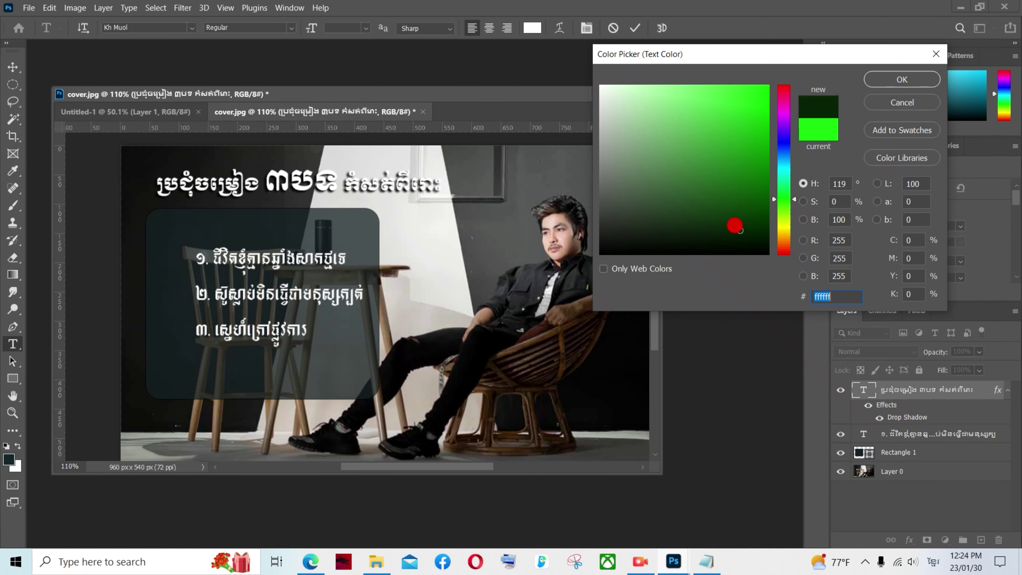
drag(782, 132, 783, 143)
click(753, 107)
mouse_move(752, 107)
mouse_down()
mouse_move(767, 96)
mouse_move(769, 72)
mouse_up()
click(783, 104)
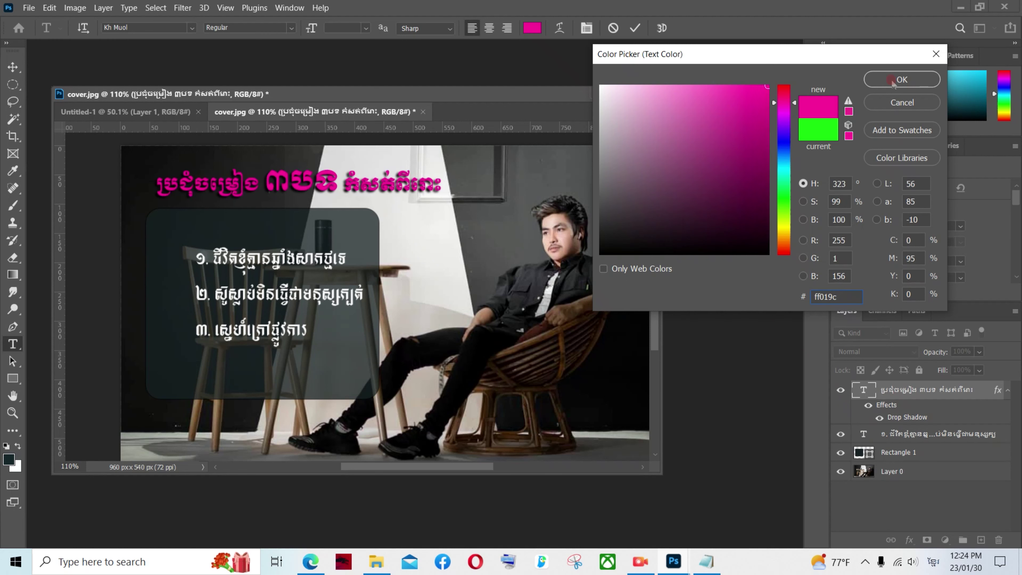
click(892, 80)
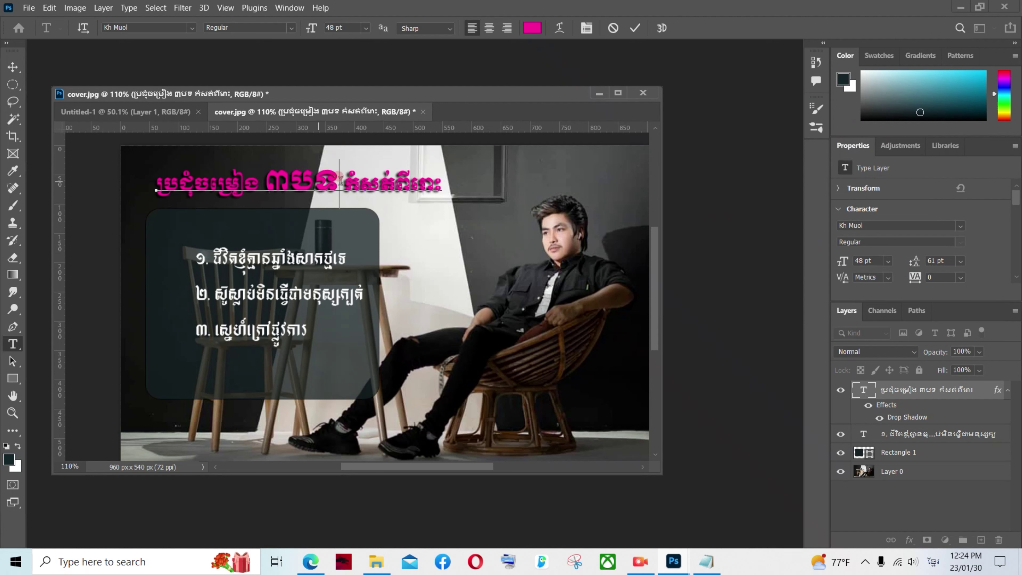
- Recolour the enlarged middle word bright green (01ff7f), finish editing, and view at 100%
drag(340, 179, 265, 179)
click(531, 27)
click(784, 184)
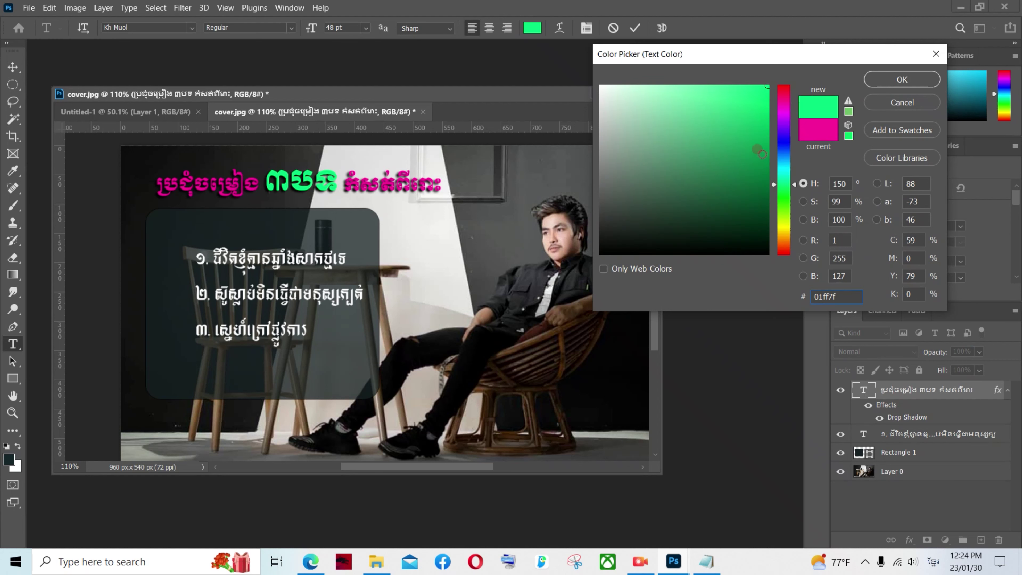
click(902, 80)
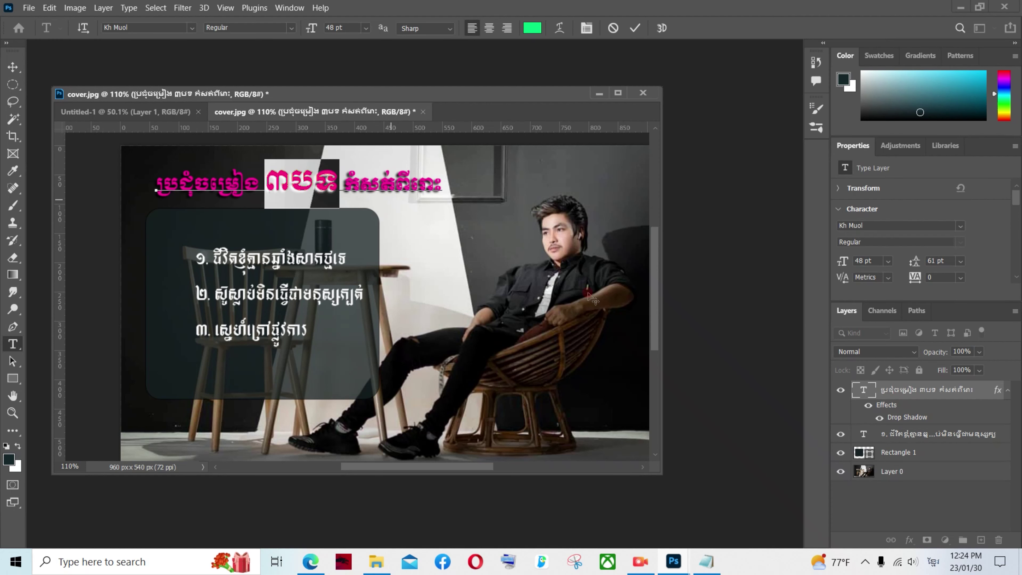
click(911, 437)
key(ctrl+1)
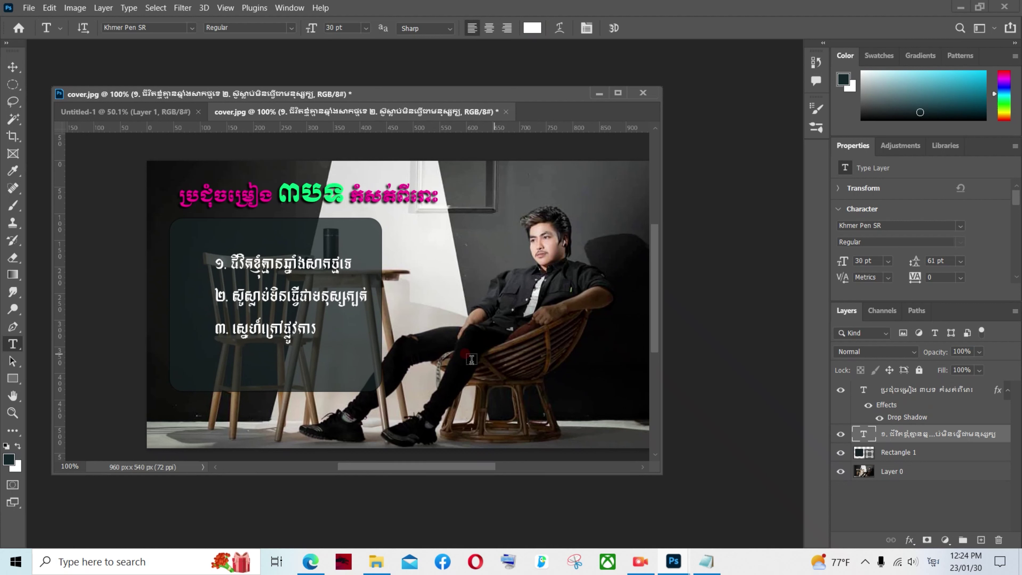
- Type the singer's name beside the chair and set its font to Kh Muol
click(479, 379)
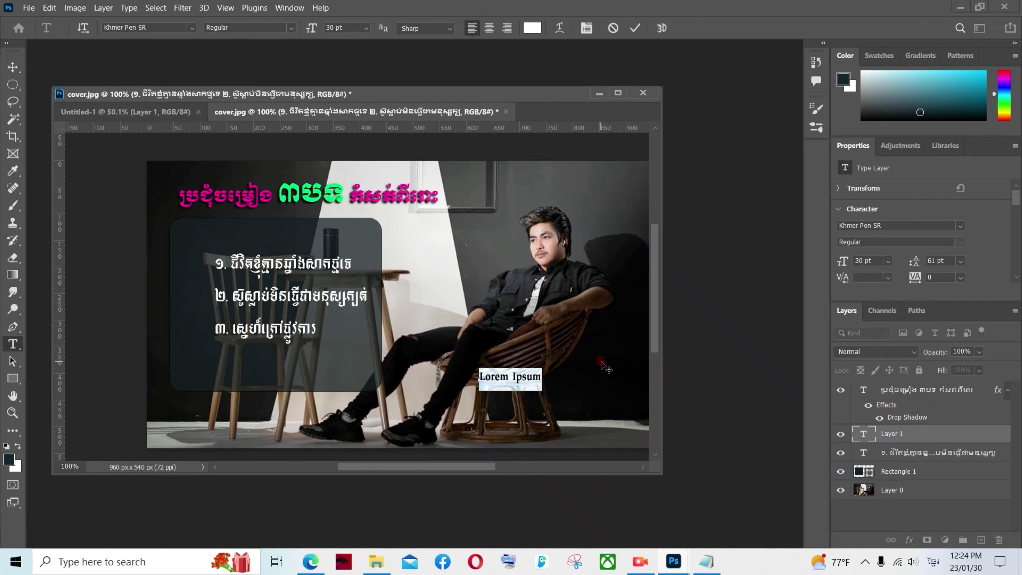
text(រ)
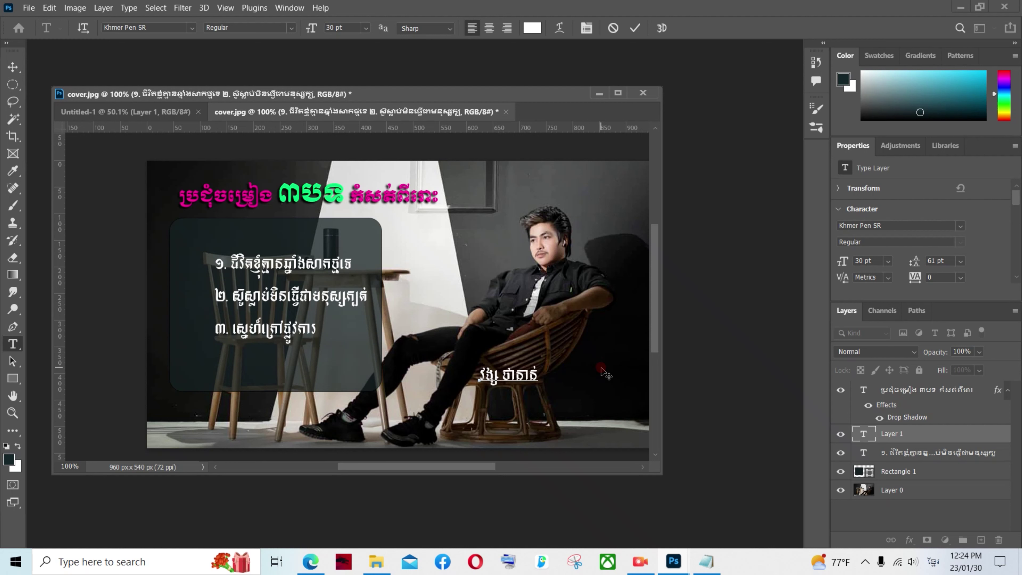
key(ctrl+a)
click(191, 28)
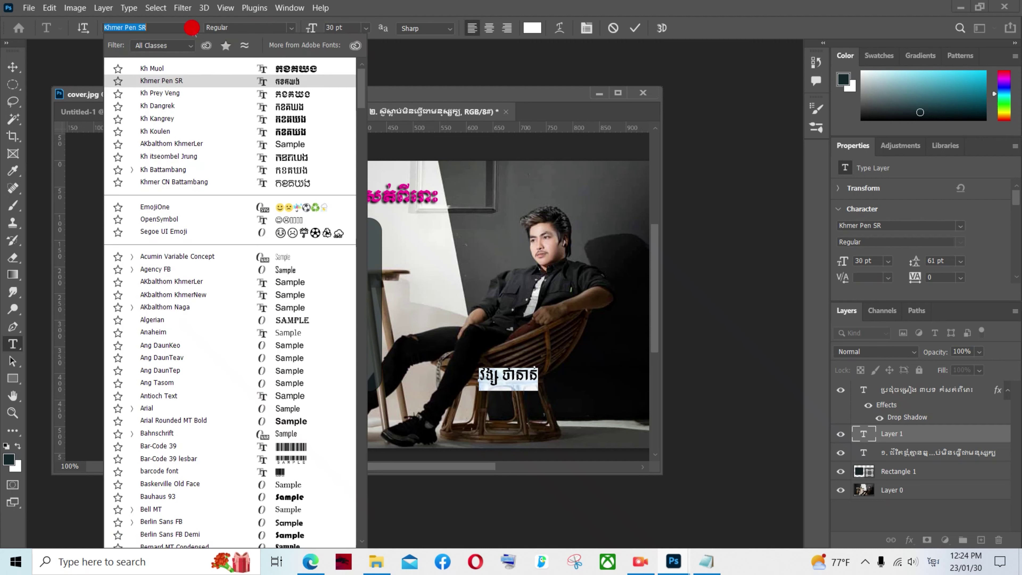
click(250, 67)
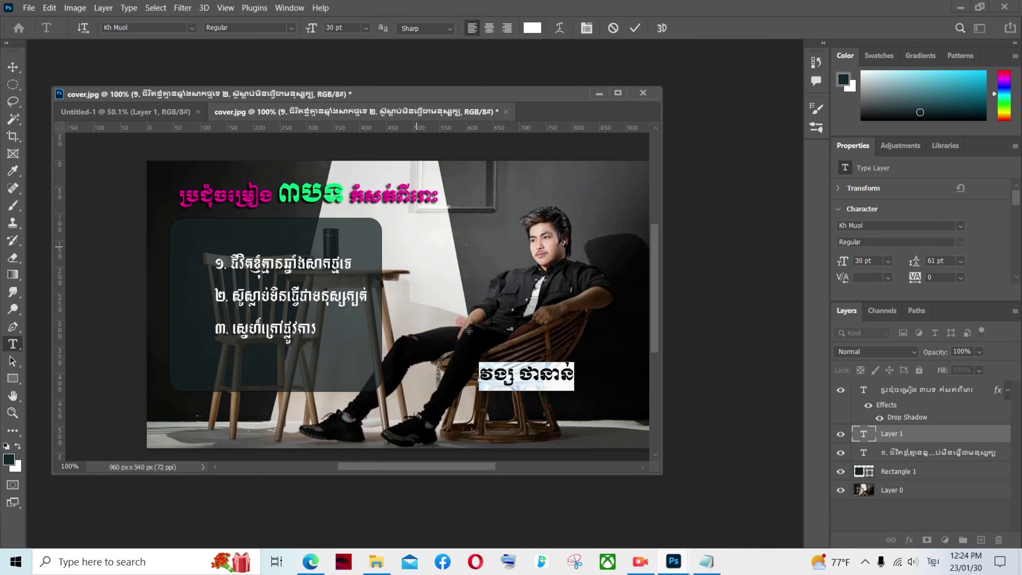
- Enlarge the name to 60 pt, shift it left and commit the text
click(551, 371)
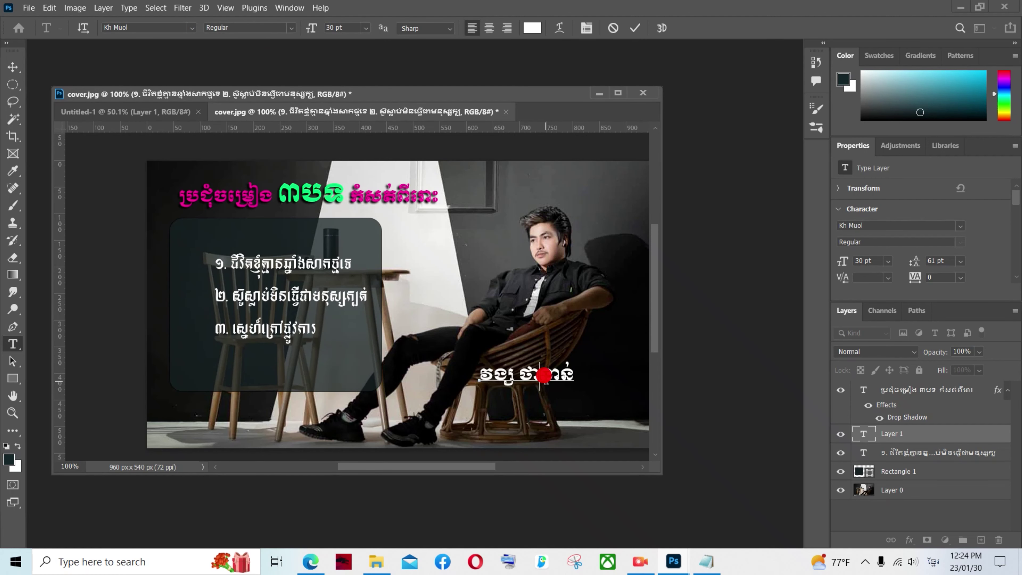
drag(574, 374, 475, 349)
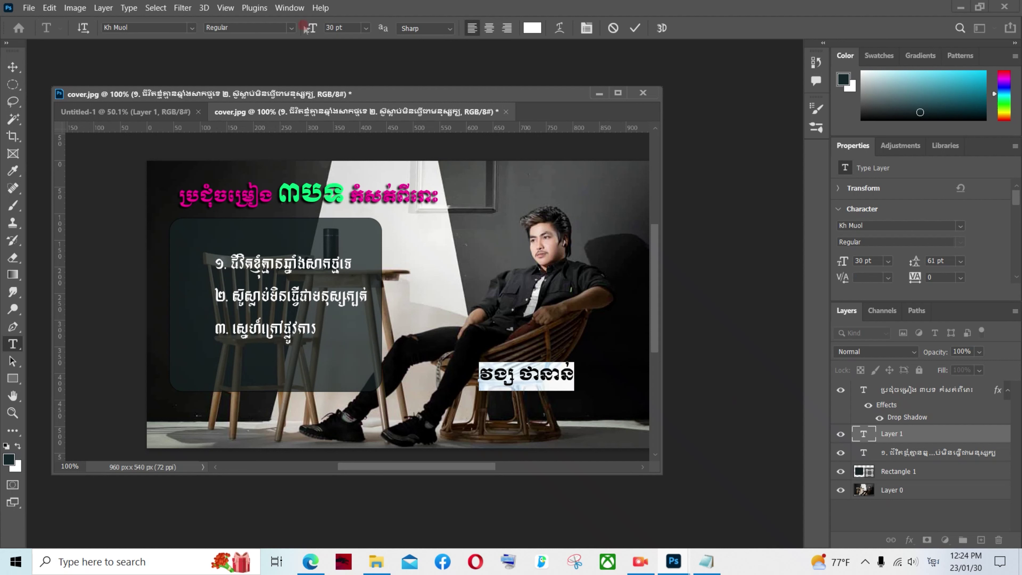
click(366, 28)
click(347, 196)
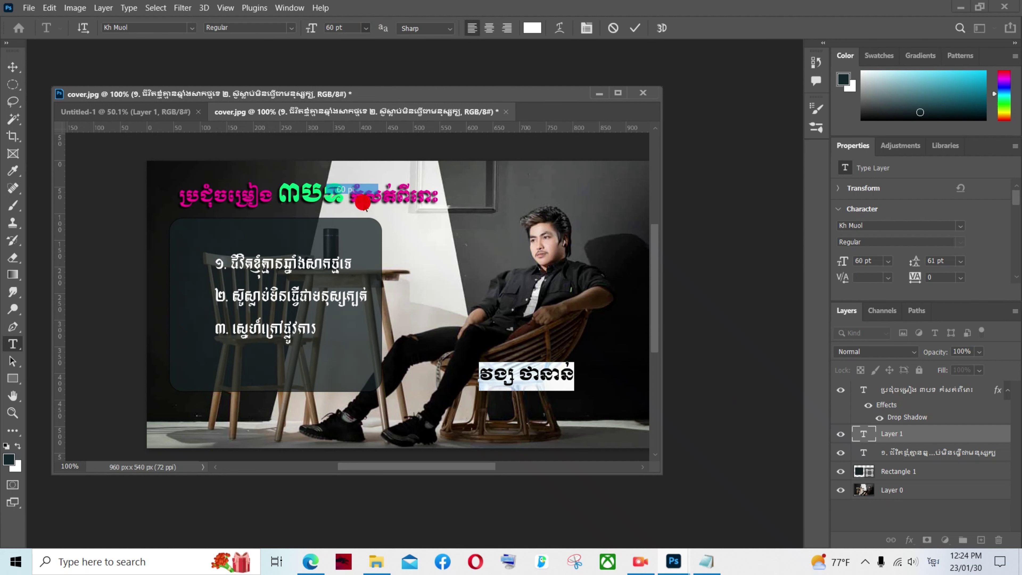
drag(547, 424, 484, 425)
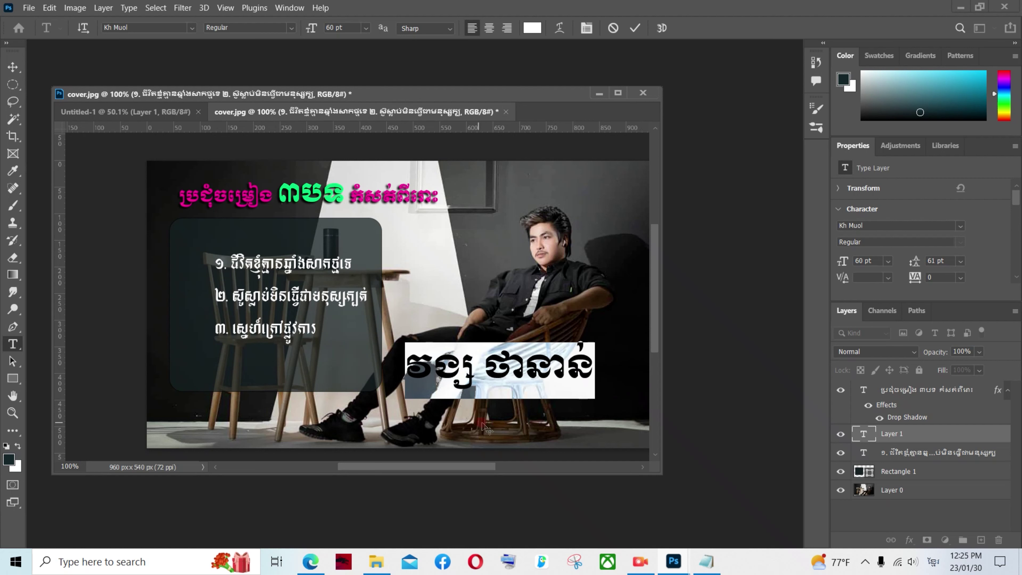
click(906, 457)
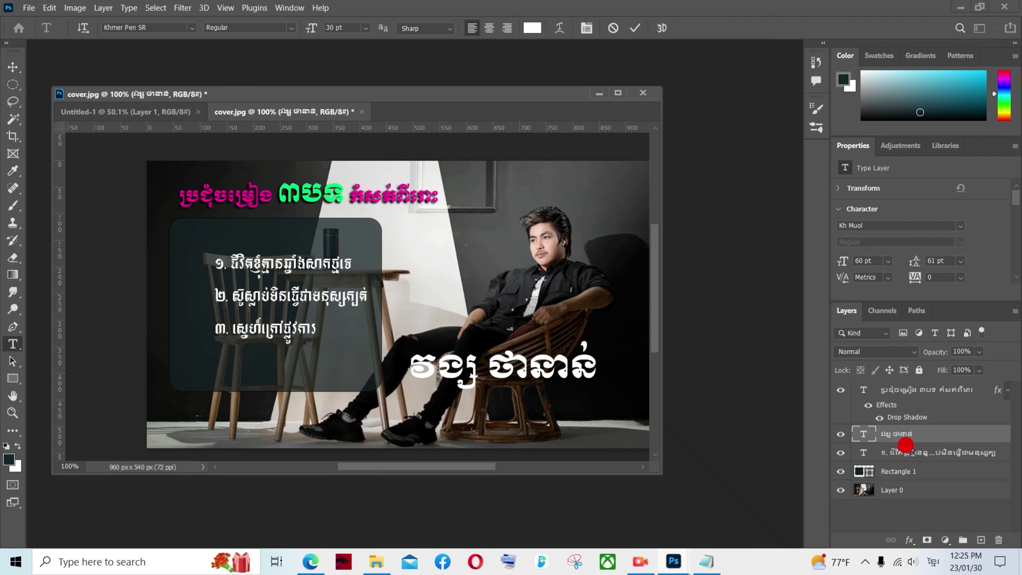
- Resize the name to 36 pt, then to 48 pt, and place it beside the chair
key(ctrl+a)
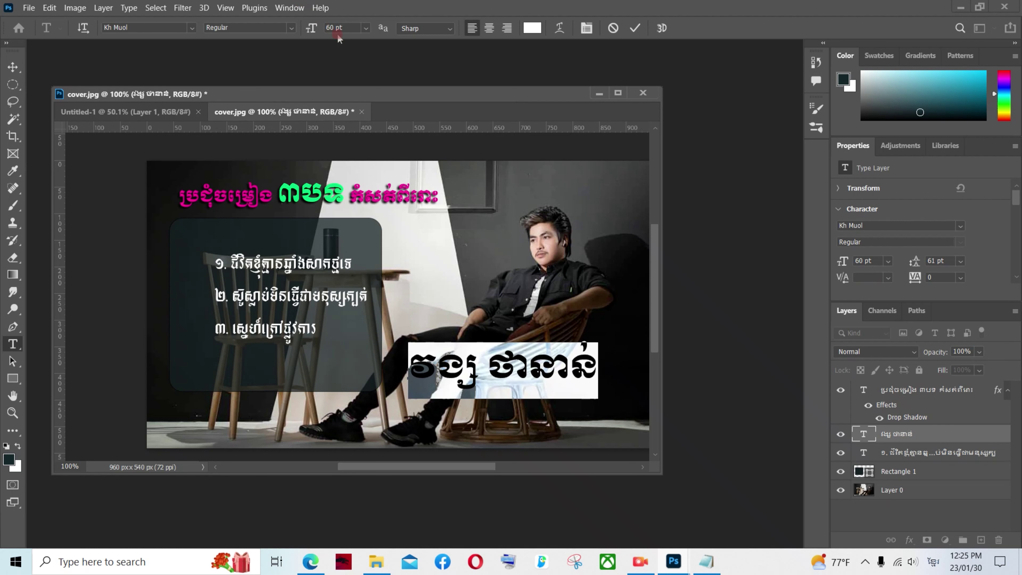
click(371, 29)
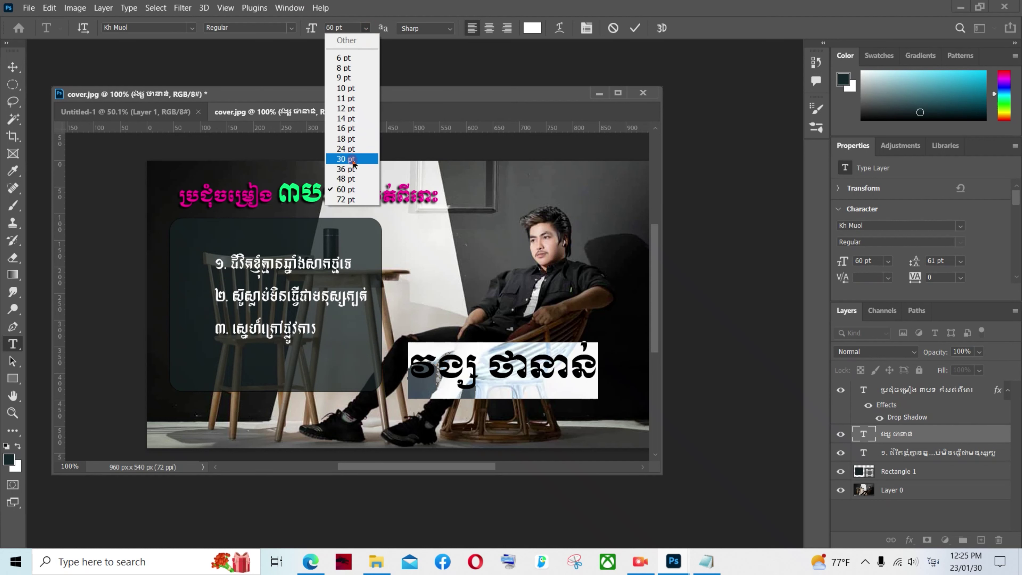
click(345, 165)
mouse_move(437, 319)
mouse_down()
mouse_move(563, 397)
mouse_move(541, 387)
mouse_up()
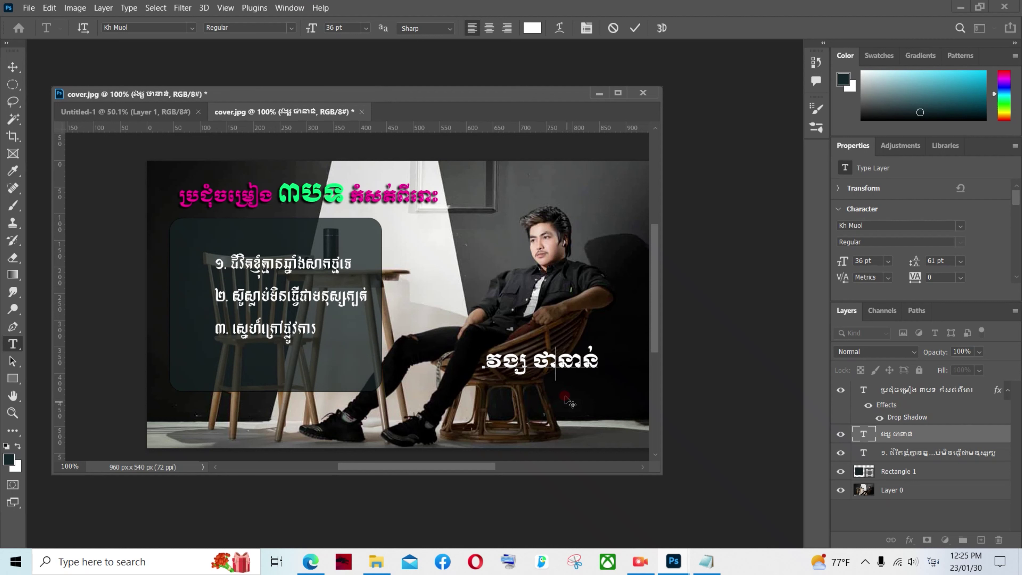
key(ctrl+a)
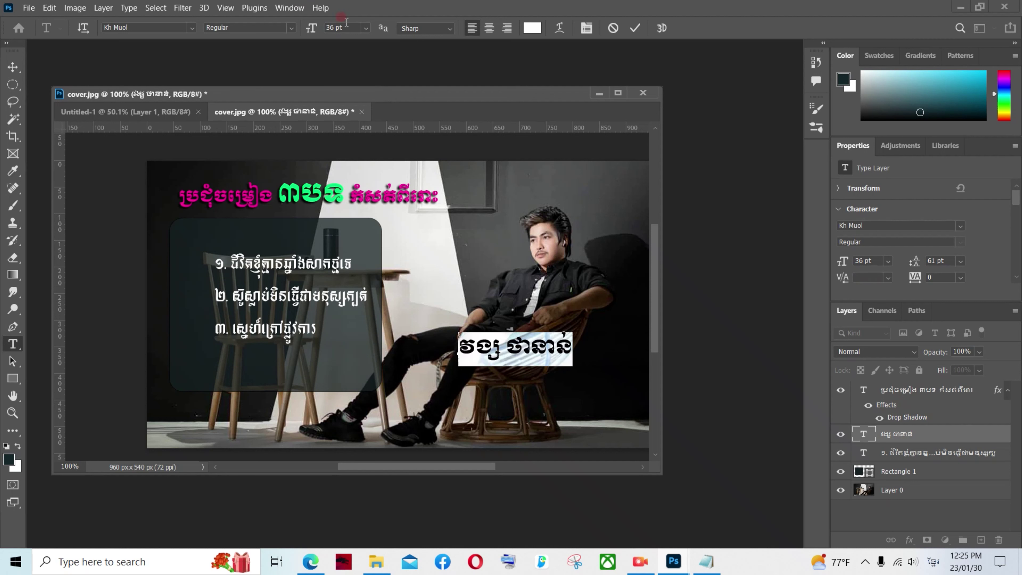
click(366, 27)
click(352, 178)
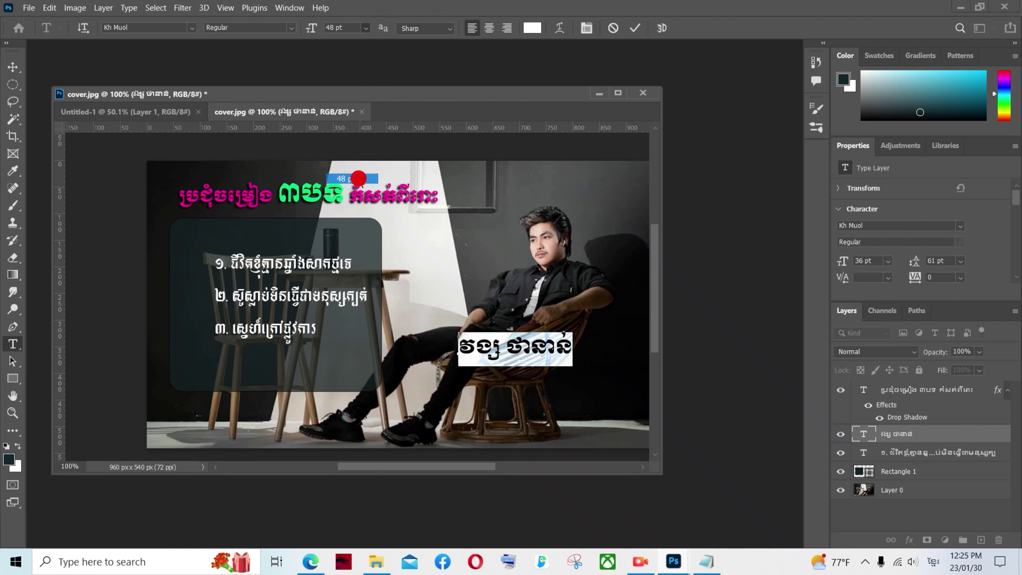
mouse_move(524, 388)
mouse_down()
mouse_move(523, 423)
mouse_move(498, 347)
mouse_move(538, 421)
mouse_up()
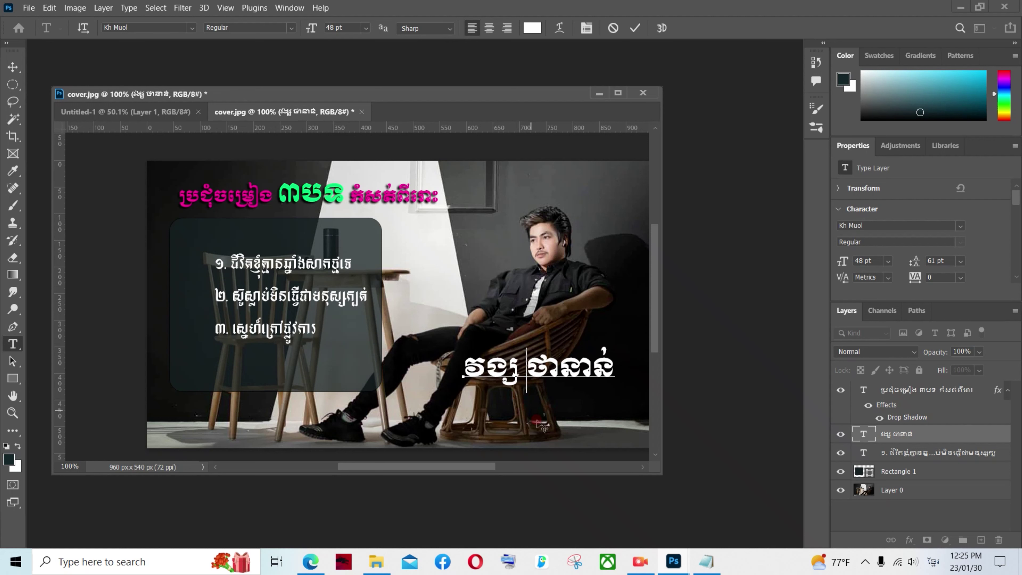
- Give the name layer a red 4 px Outside stroke in Layer Style, then nudge it up
double_click(961, 429)
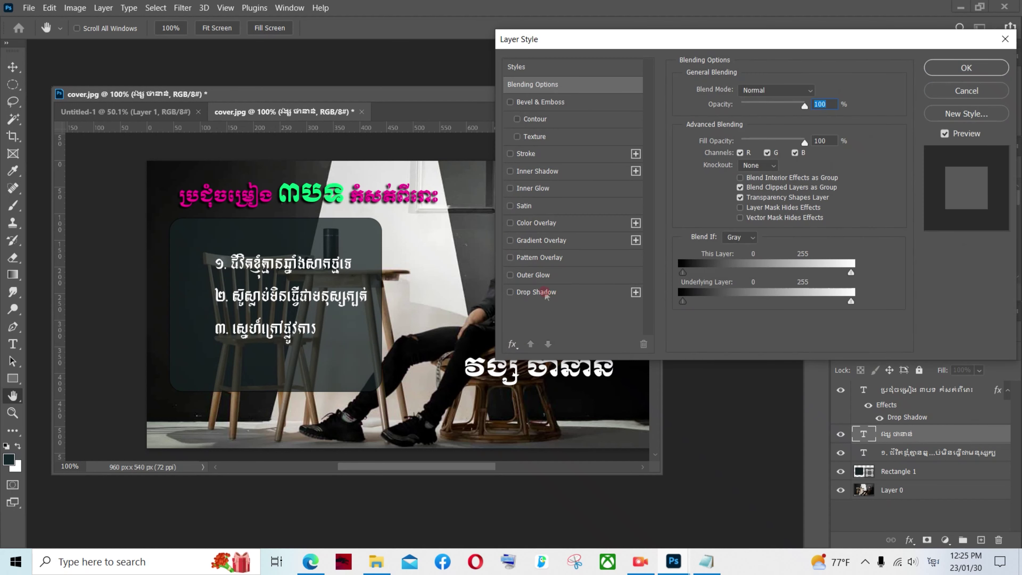
click(536, 292)
click(510, 292)
click(529, 153)
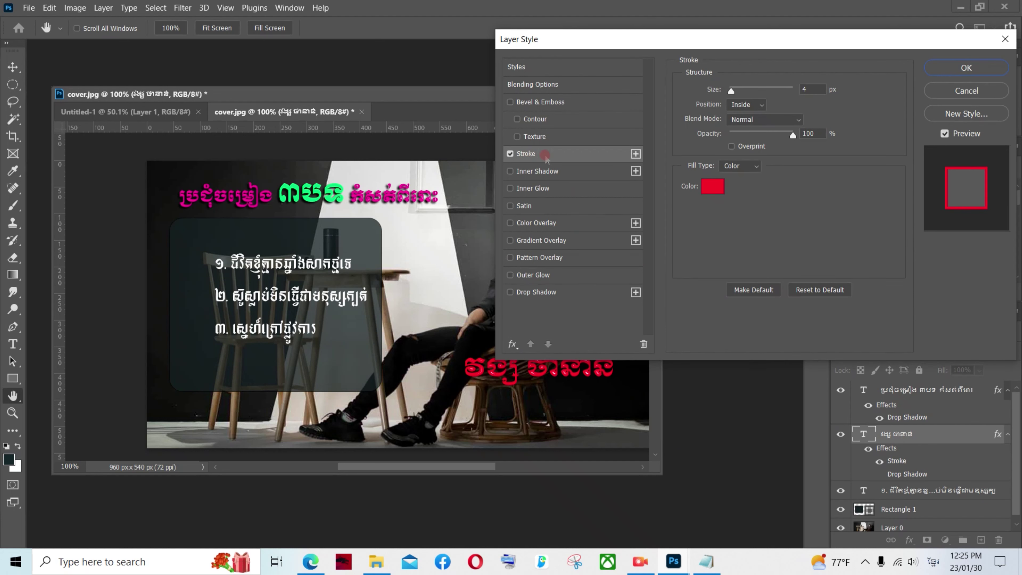
click(747, 105)
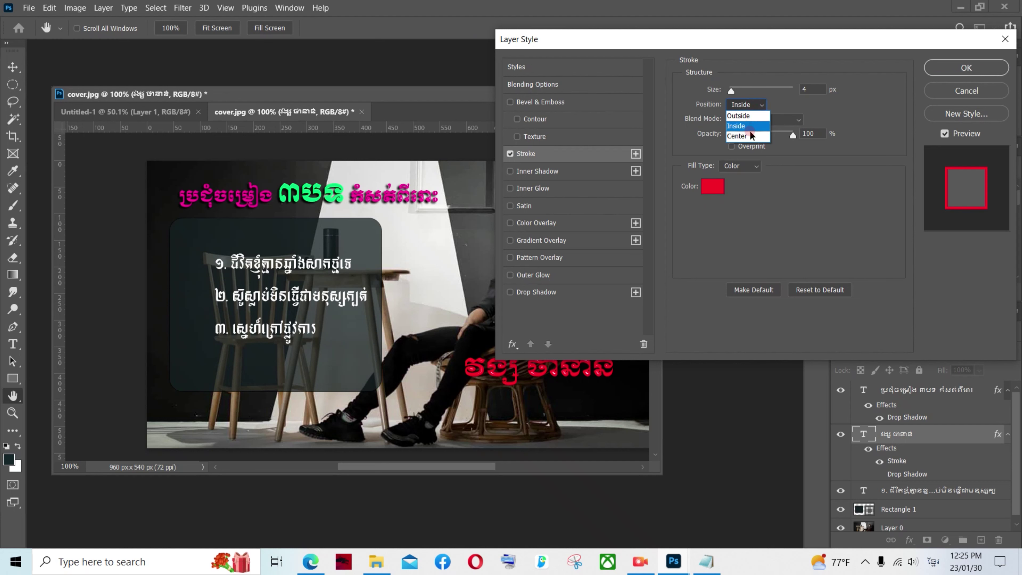
click(752, 120)
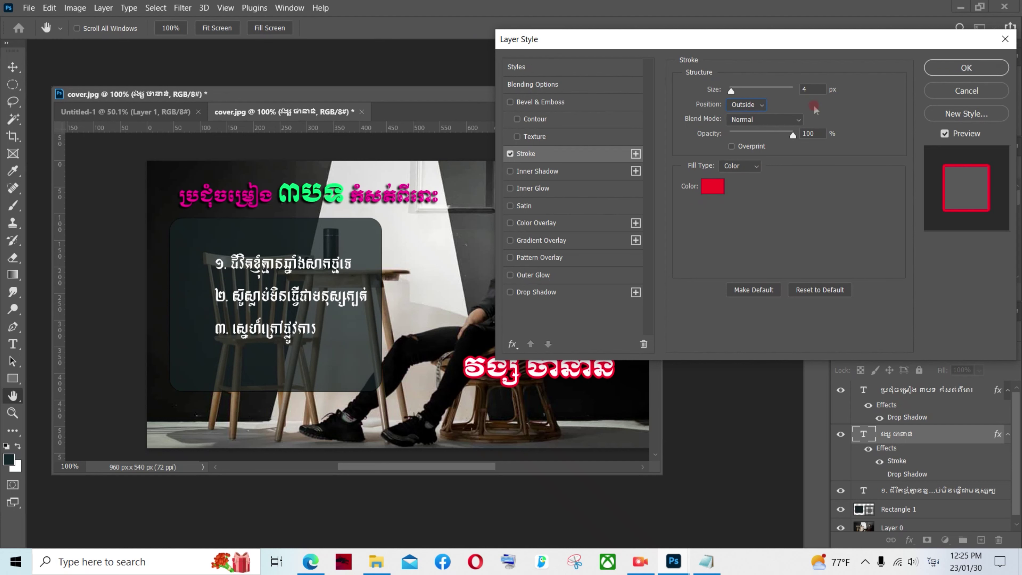
click(943, 71)
click(560, 373)
drag(560, 413, 568, 390)
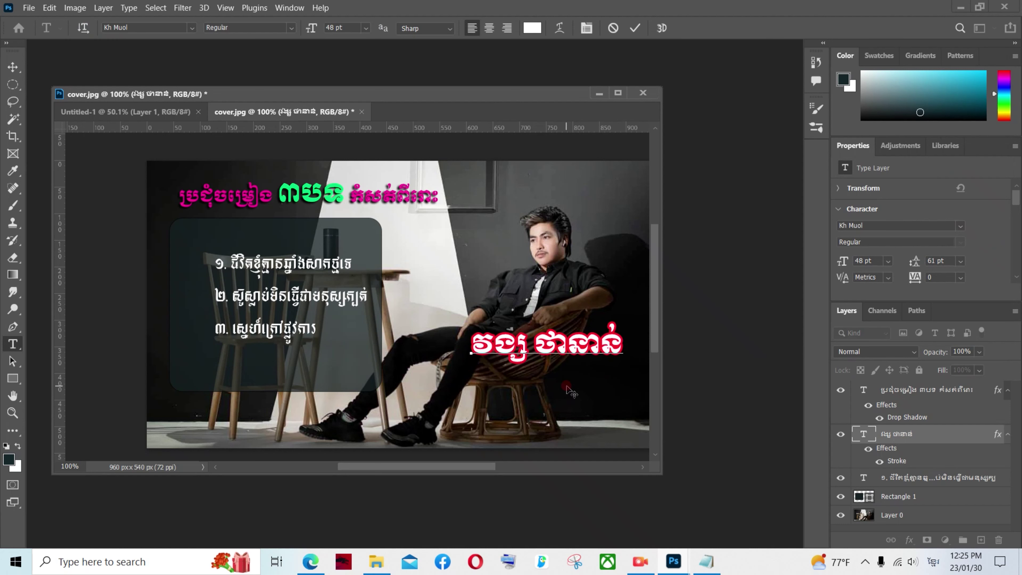
- Commit the name and select the song list layer, clicking after its first line
click(904, 479)
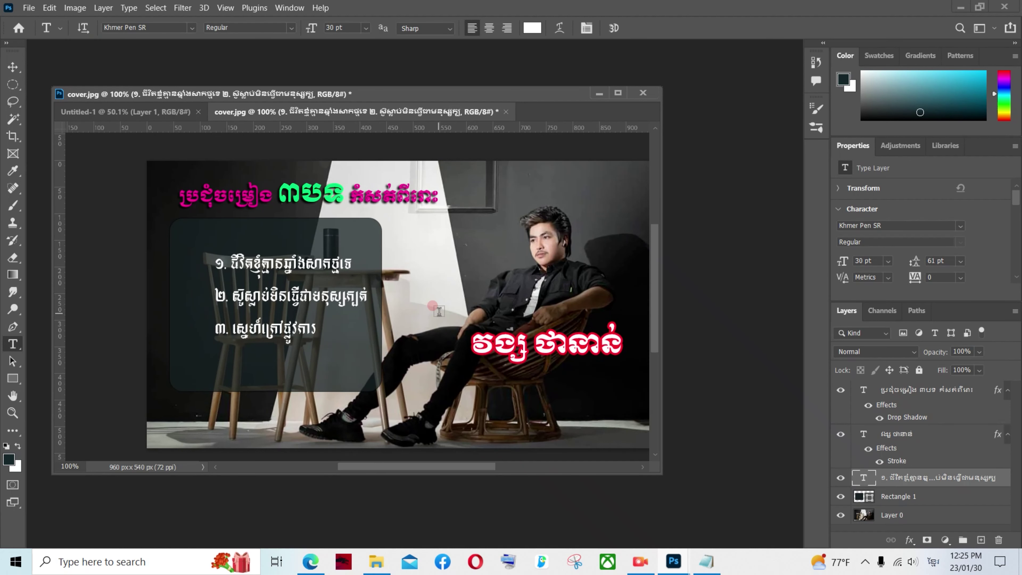
scroll(585, 248, down, 2)
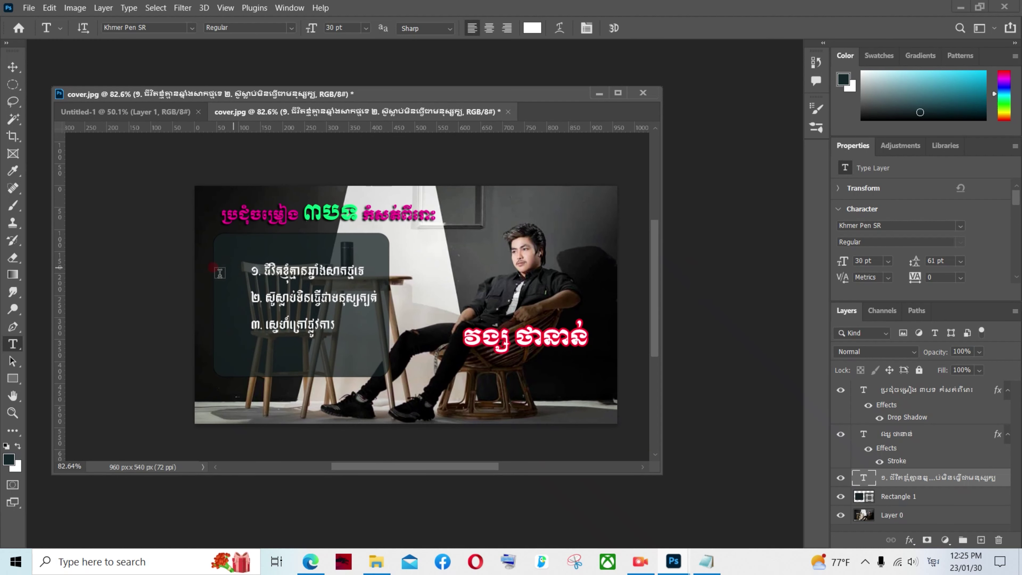
scroll(271, 291, up, 1)
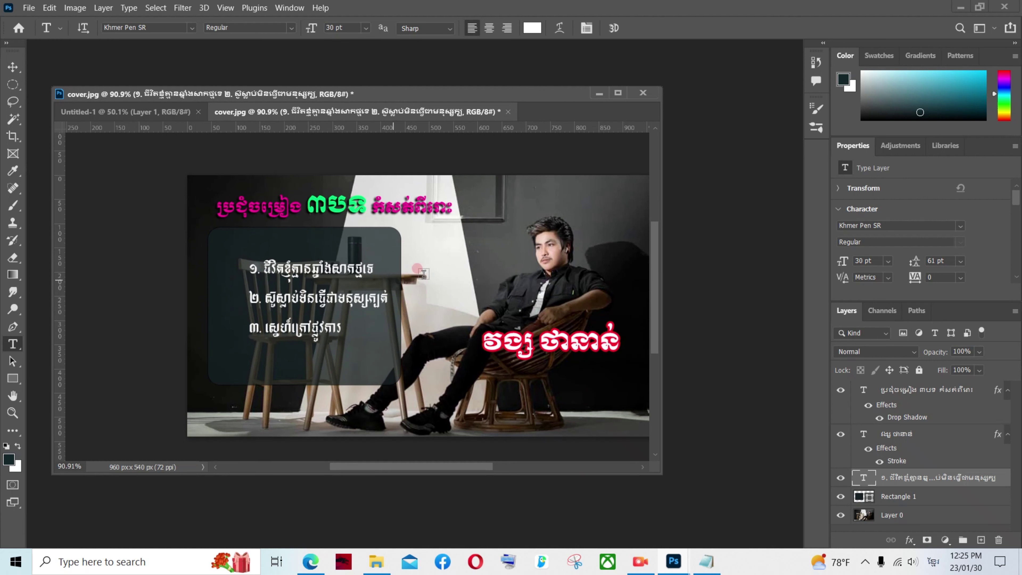
click(369, 261)
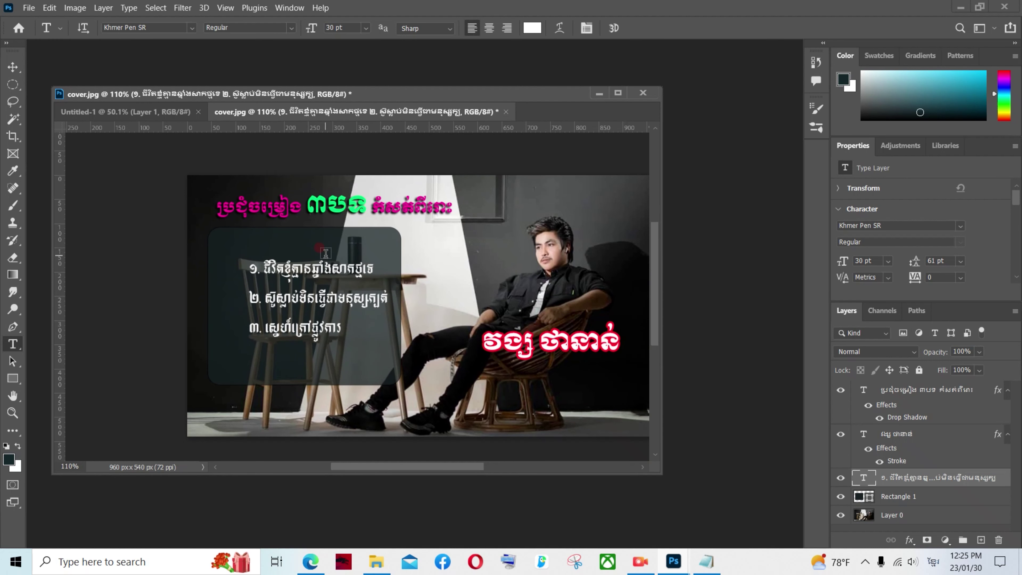
scroll(413, 254, down, 2)
scroll(414, 254, up, 1)
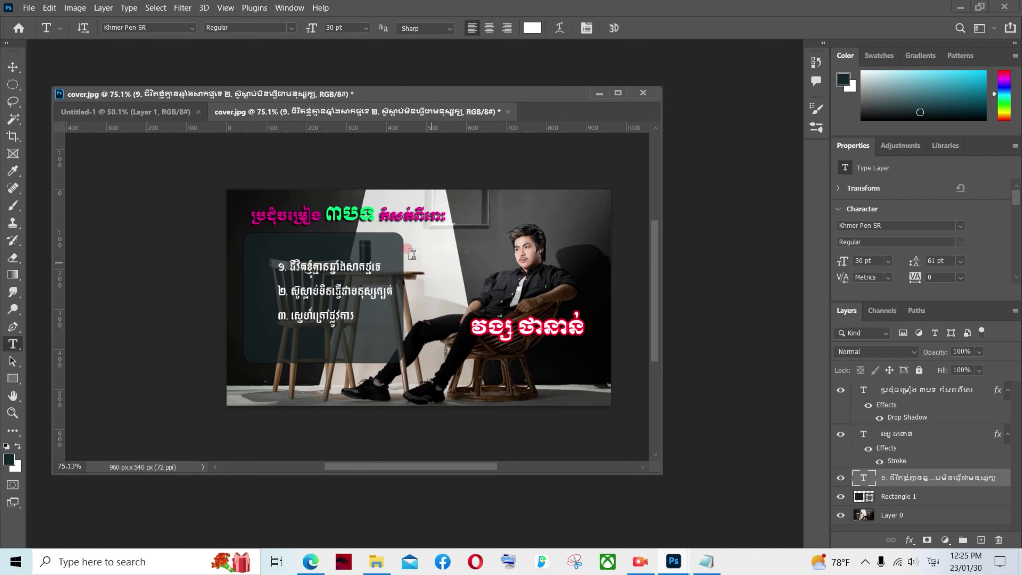
scroll(413, 254, up, 1)
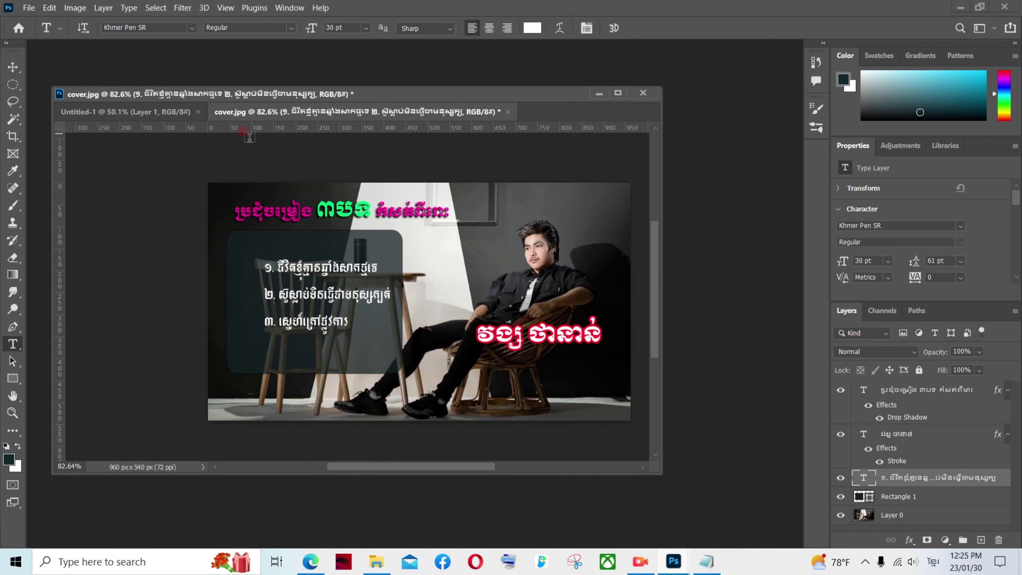
scroll(508, 166, up, 1)
- Float the cover.jpg window, select the title heading layer, then re-dock the tab
click(75, 7)
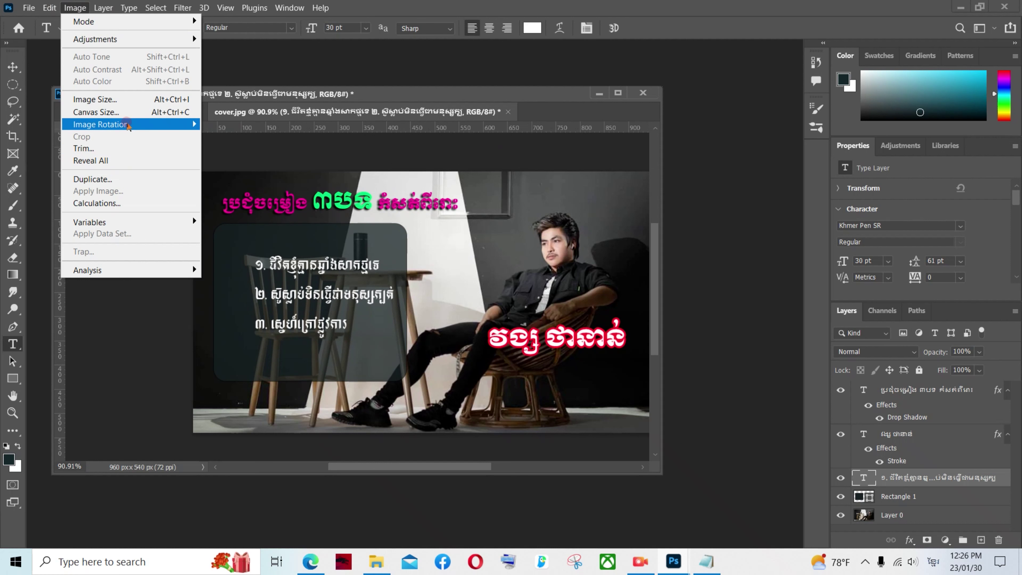
click(355, 105)
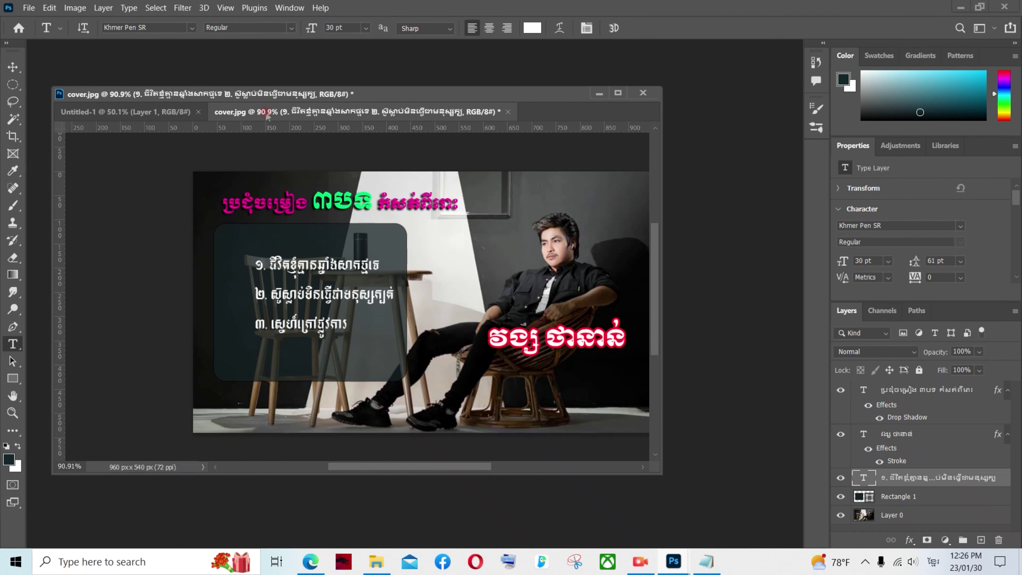
drag(355, 104, 427, 195)
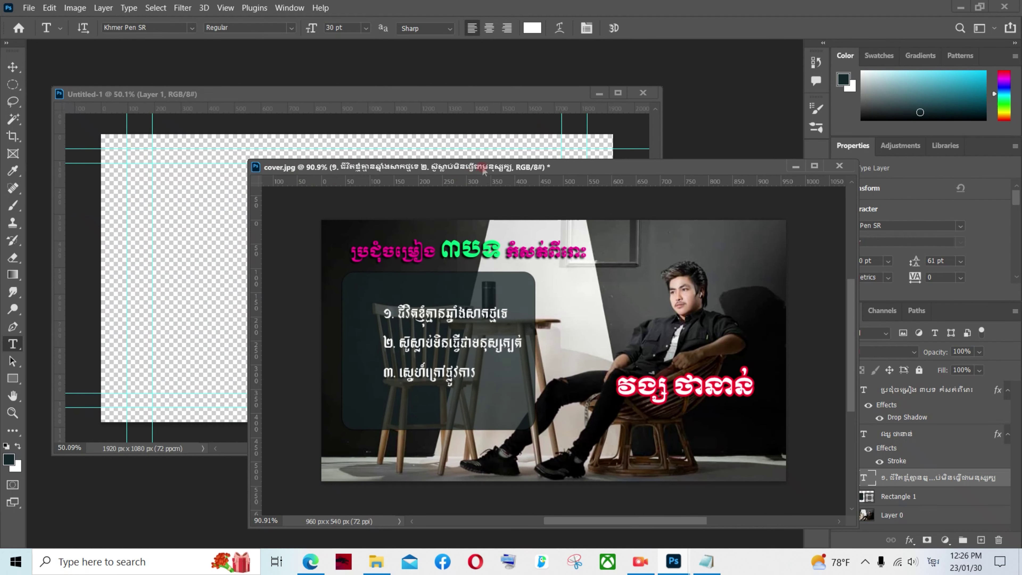
drag(484, 171, 478, 131)
scroll(531, 479, down, 1)
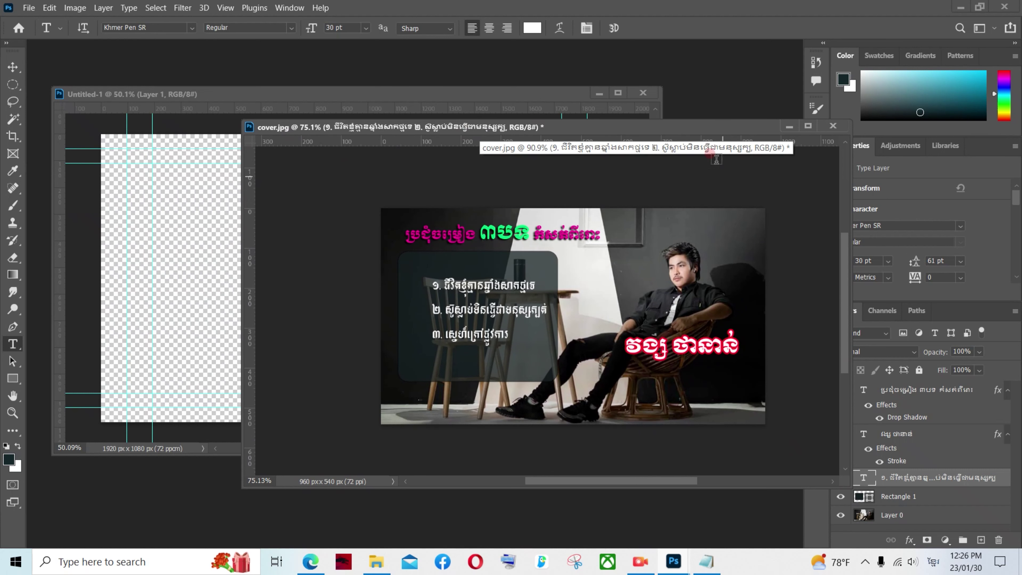
drag(716, 126, 683, 136)
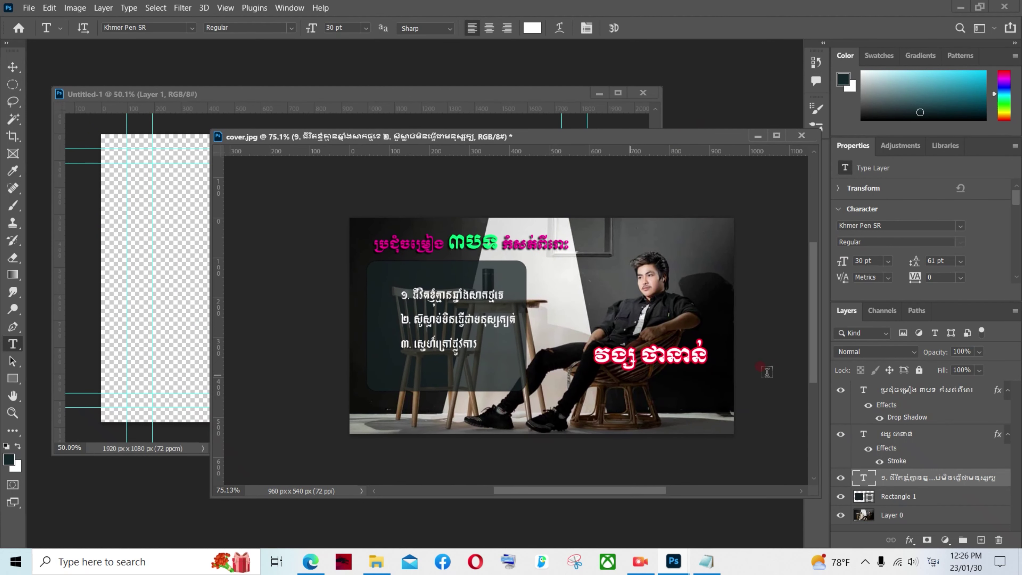
click(922, 389)
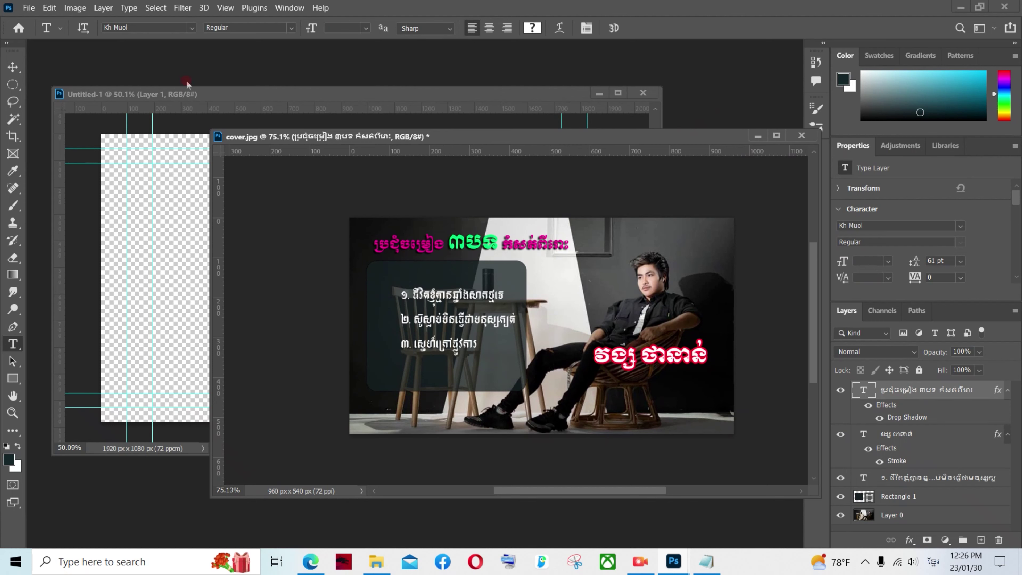
click(204, 96)
mouse_move(699, 134)
mouse_down()
mouse_move(567, 95)
mouse_move(515, 151)
mouse_move(554, 110)
mouse_up()
- View the cover at 100% and bring up the Image Size dialog
key(ctrl+plus)
scroll(301, 219, down, 2)
click(75, 8)
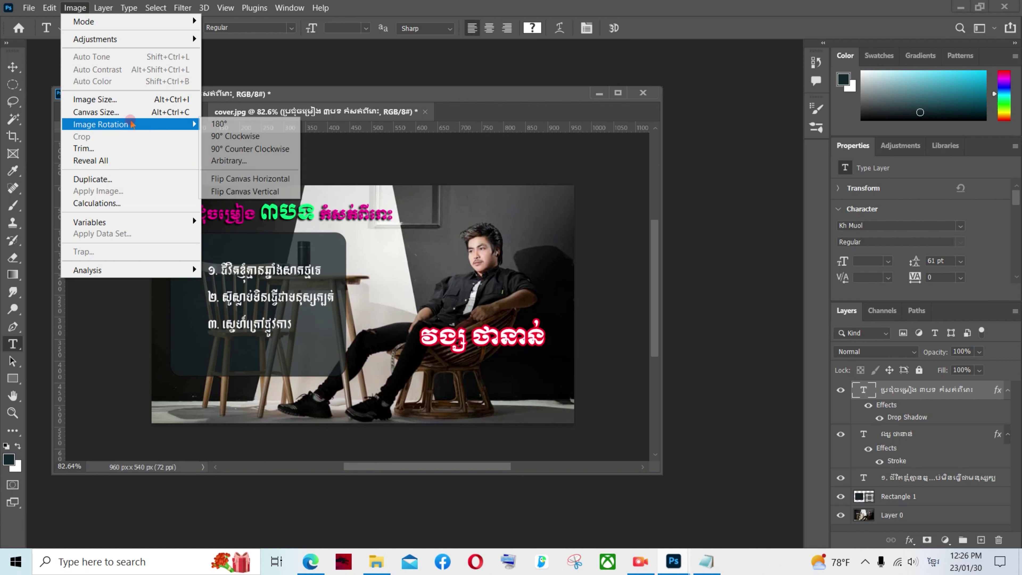
click(132, 101)
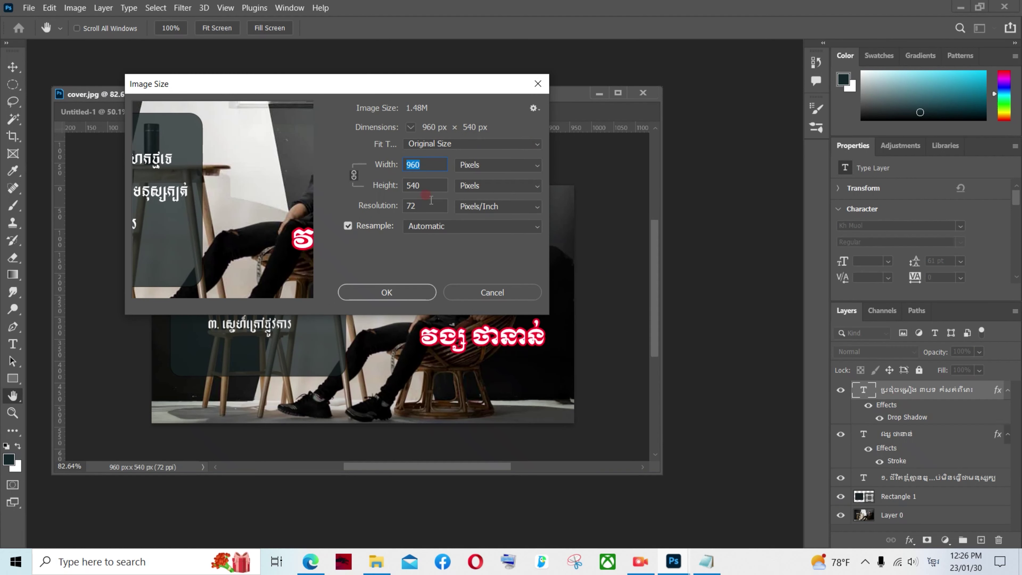
- Unlink proportions and set the image to width 1920 px and height 1080 px
drag(428, 166, 397, 154)
click(354, 177)
drag(427, 165, 394, 166)
key(alt+shift)
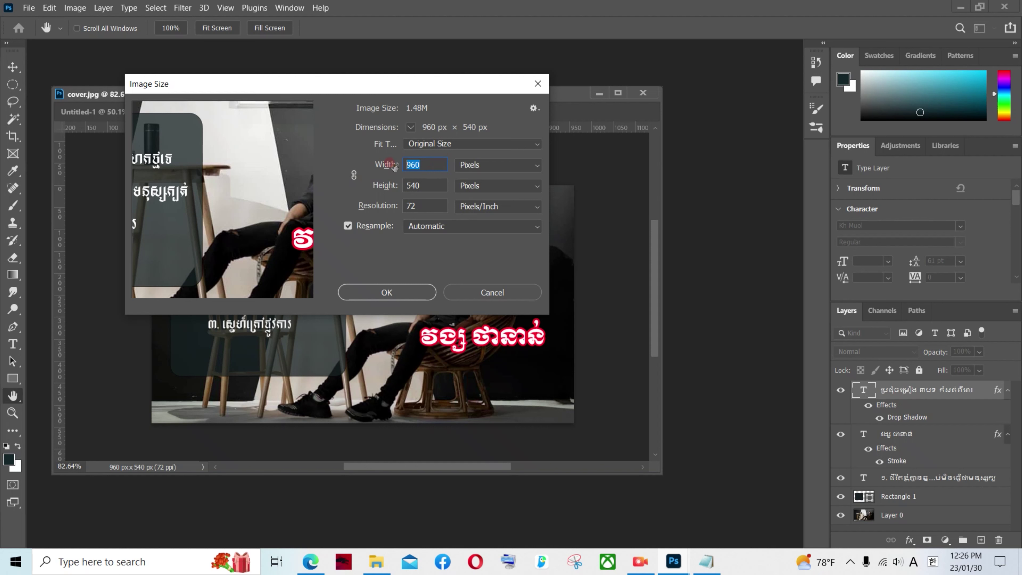
text(19)
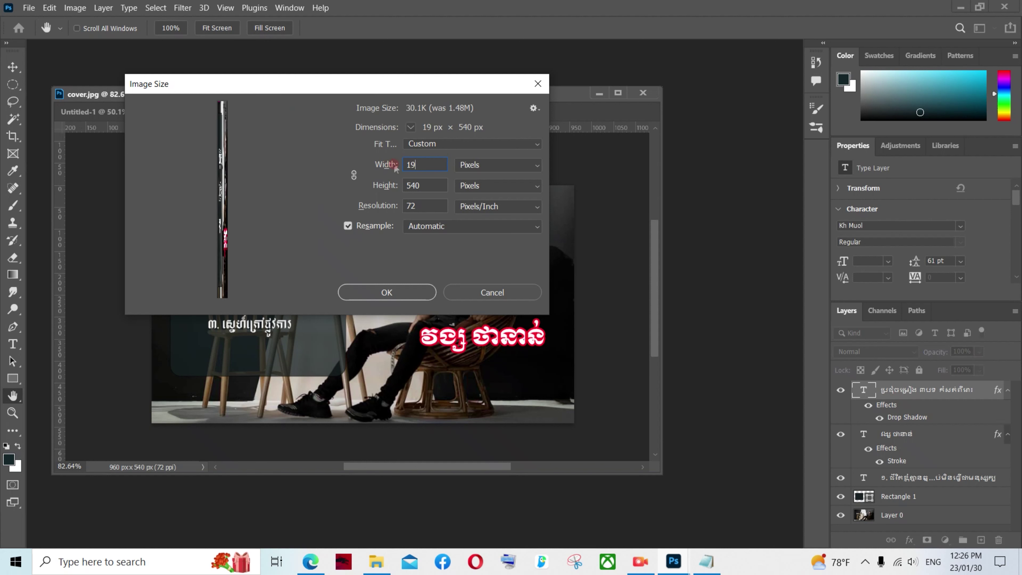
text(80)
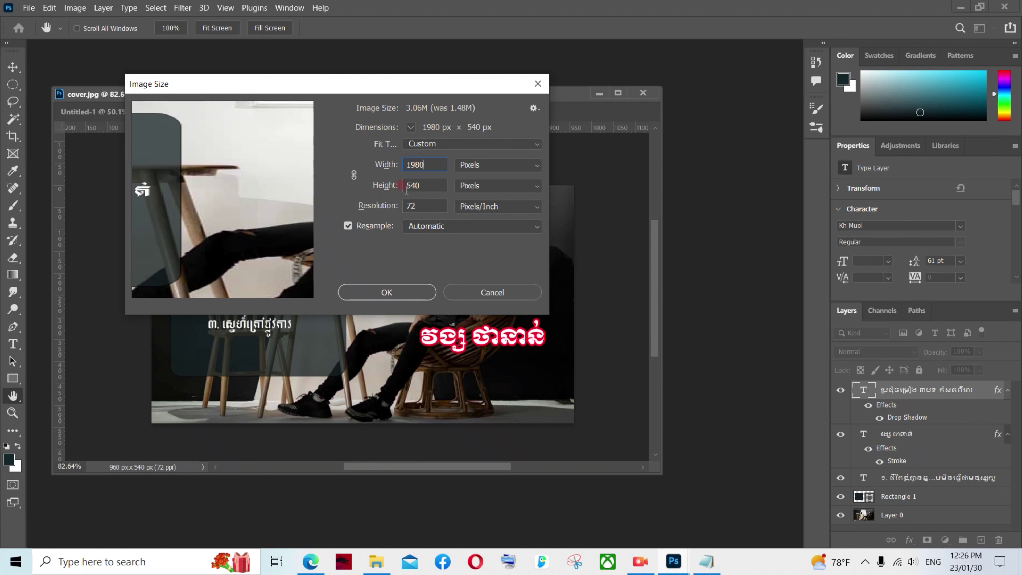
drag(430, 187, 396, 189)
click(421, 165)
key(BackSpace)
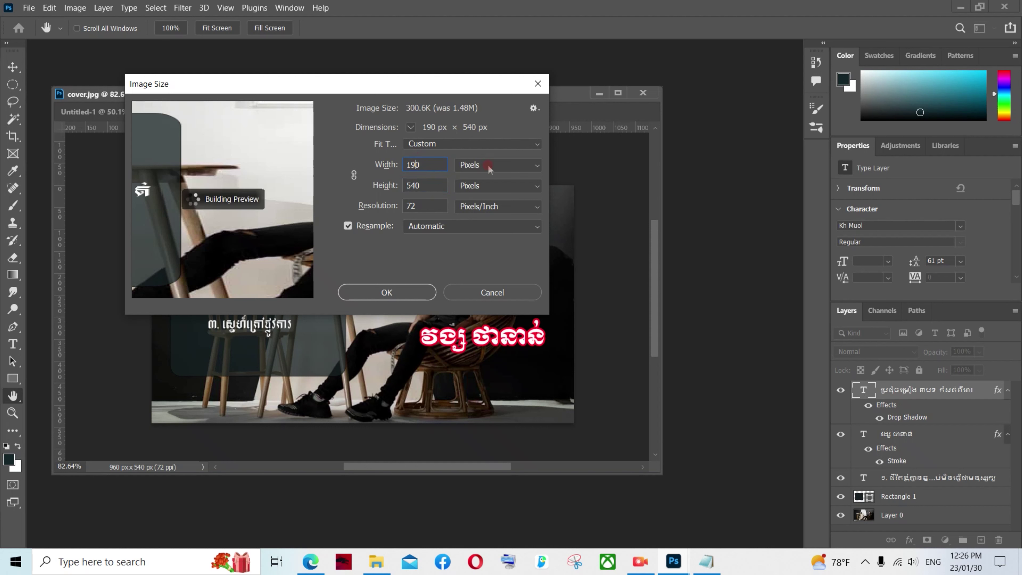
text(2)
drag(424, 181, 396, 186)
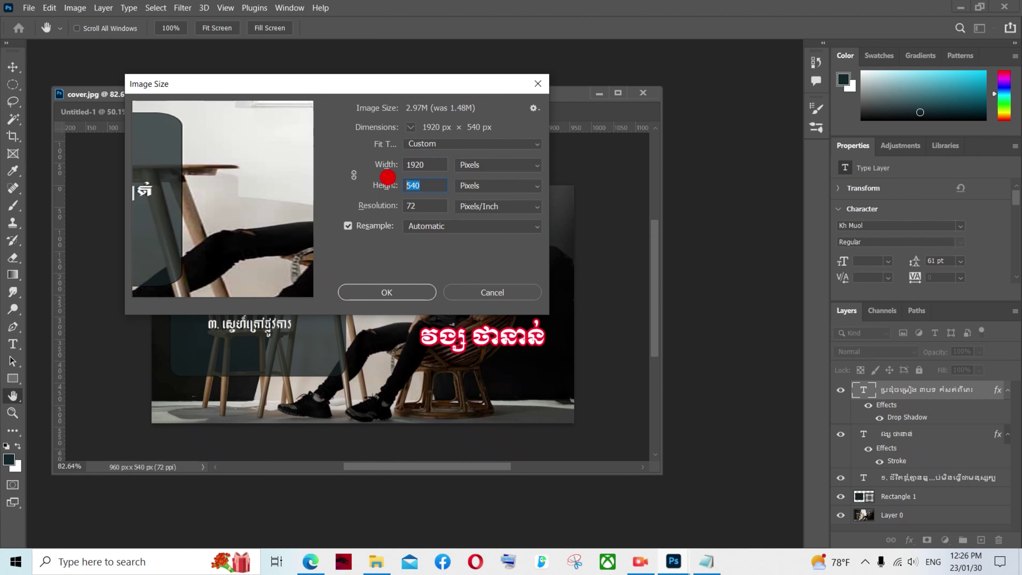
text(108)
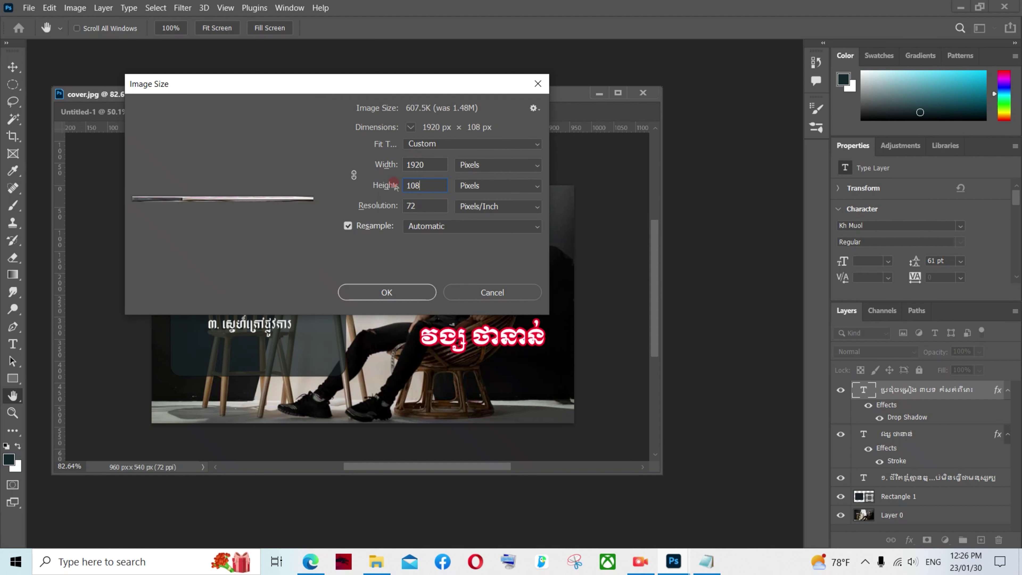
text(0)
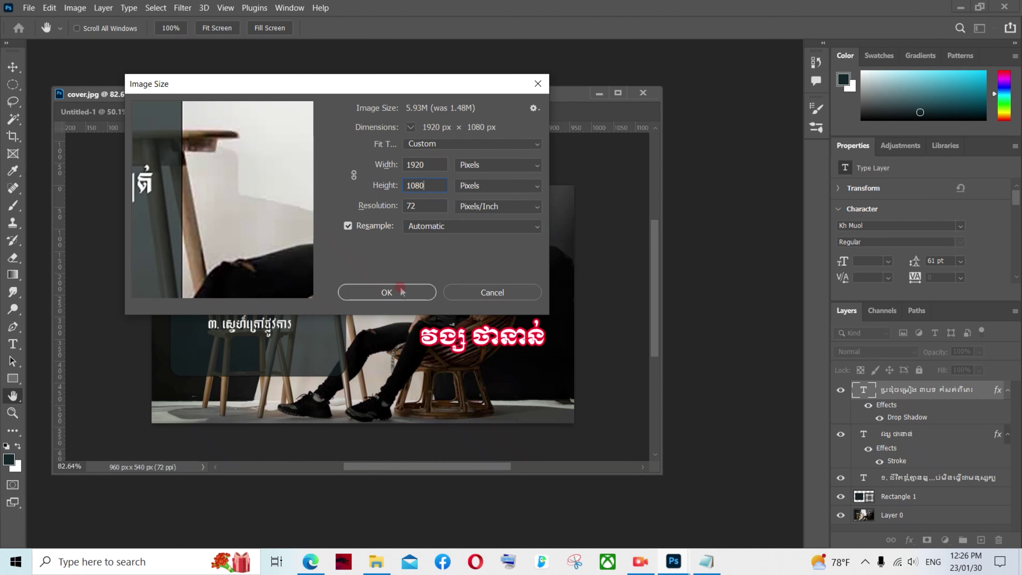
click(403, 292)
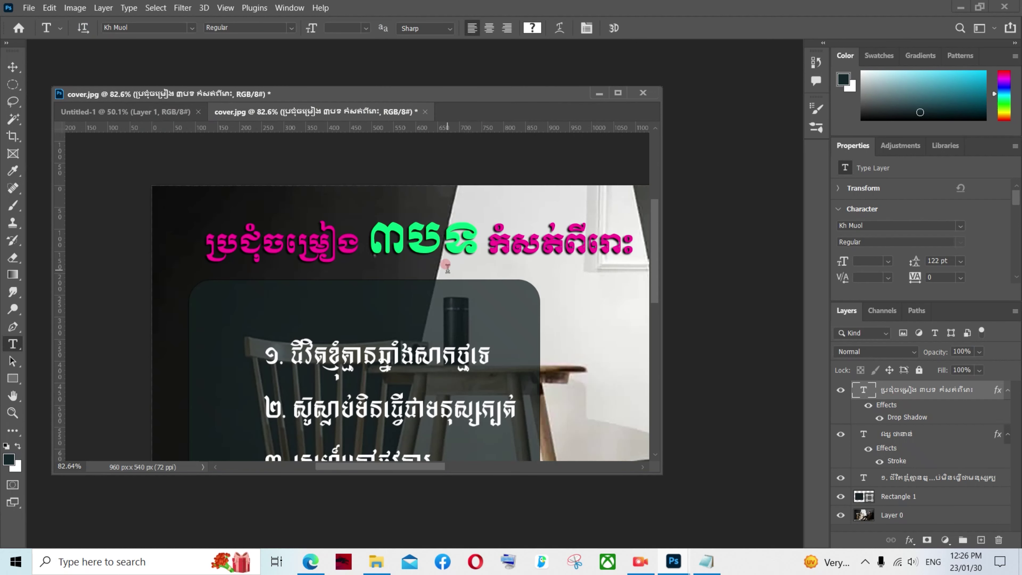
- Scroll and pan around the resized cover to inspect it
scroll(447, 270, down, 3)
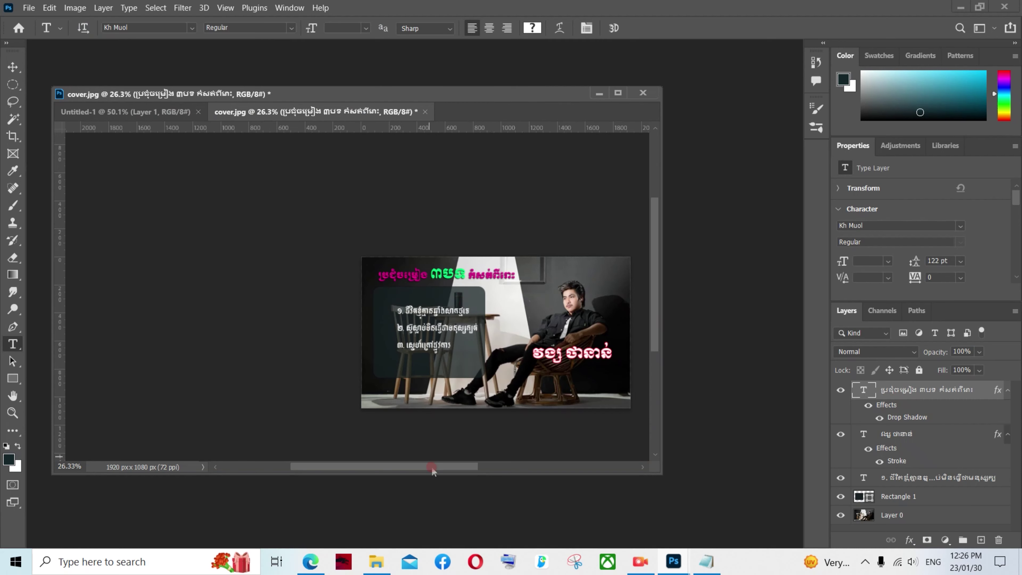
drag(433, 471, 485, 453)
scroll(427, 355, up, 2)
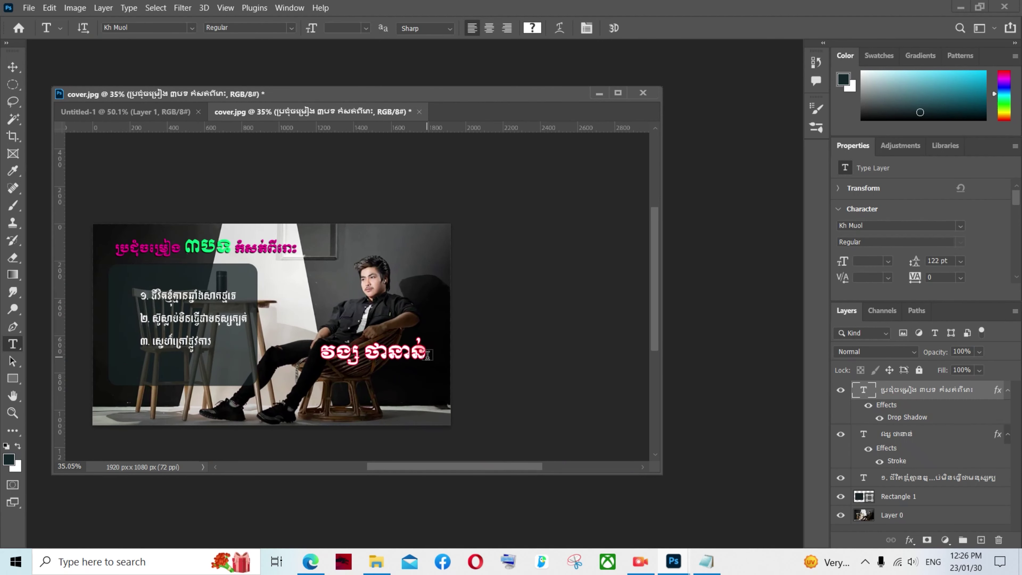
scroll(427, 355, up, 1)
scroll(289, 359, down, 3)
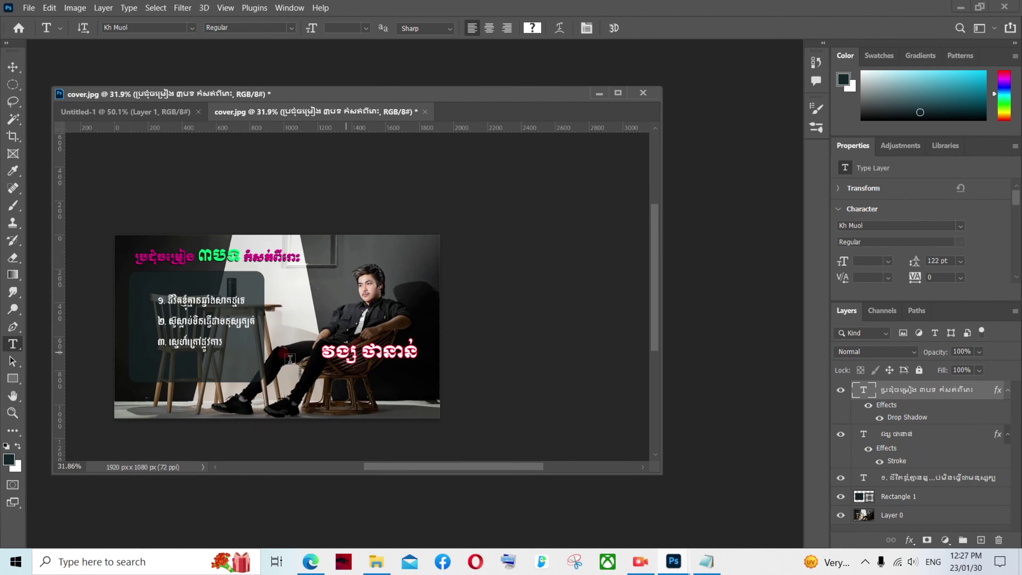
drag(420, 471, 411, 467)
scroll(431, 310, up, 2)
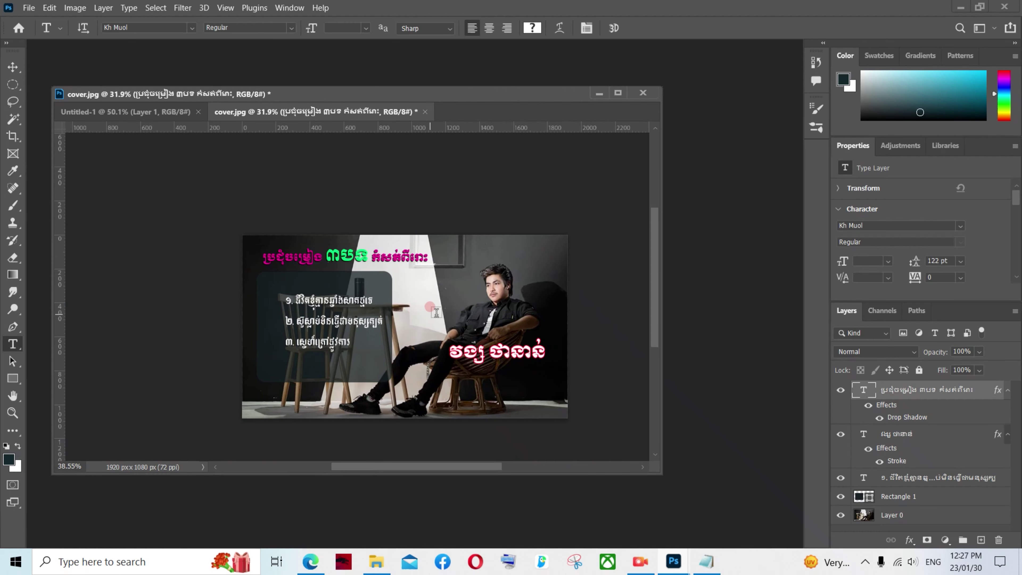
scroll(438, 313, down, 1)
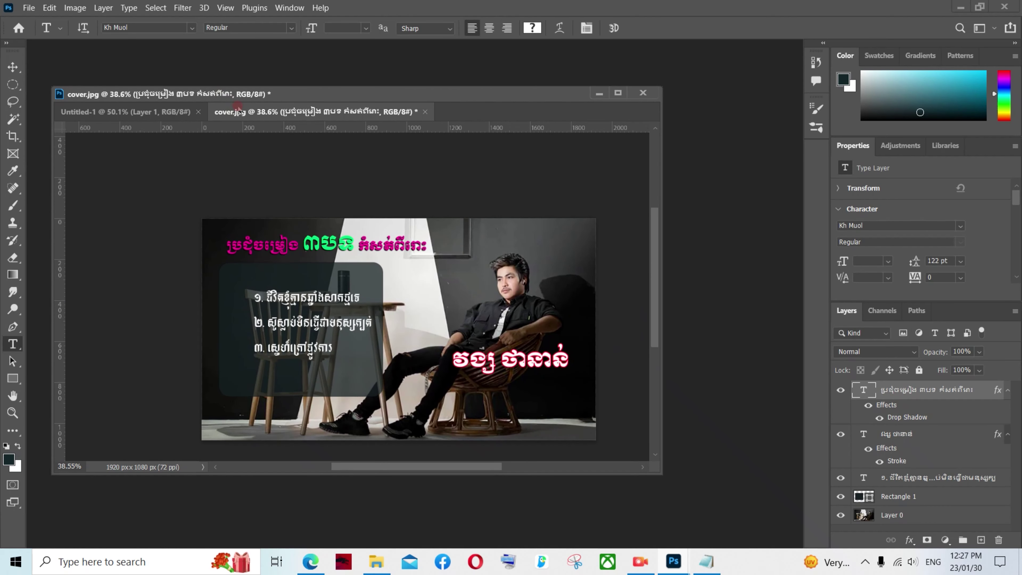
- Float cover.jpg in its own window and arrange it beside Untitled-1
drag(258, 117, 265, 183)
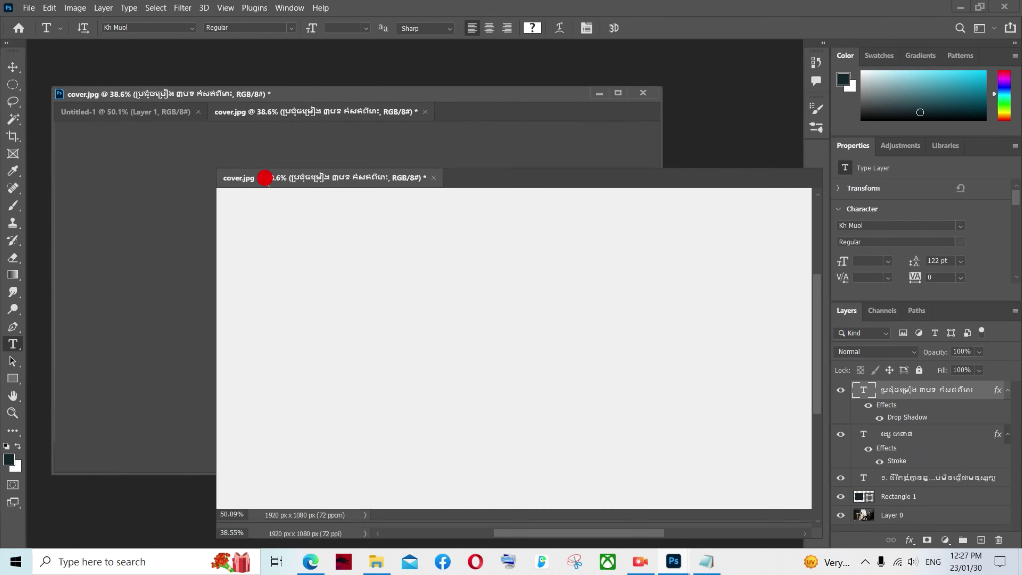
drag(405, 165, 324, 114)
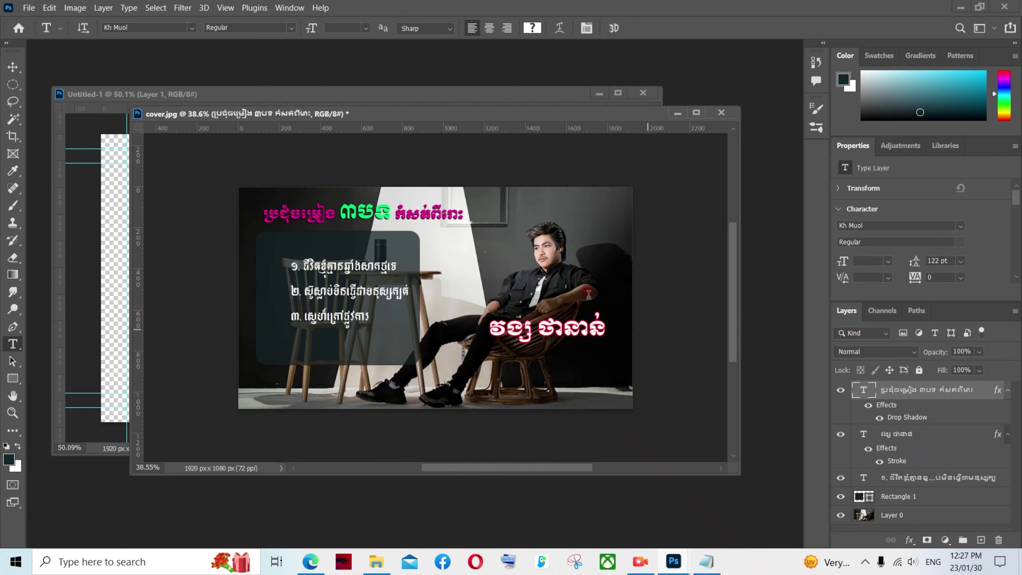
drag(323, 121, 385, 150)
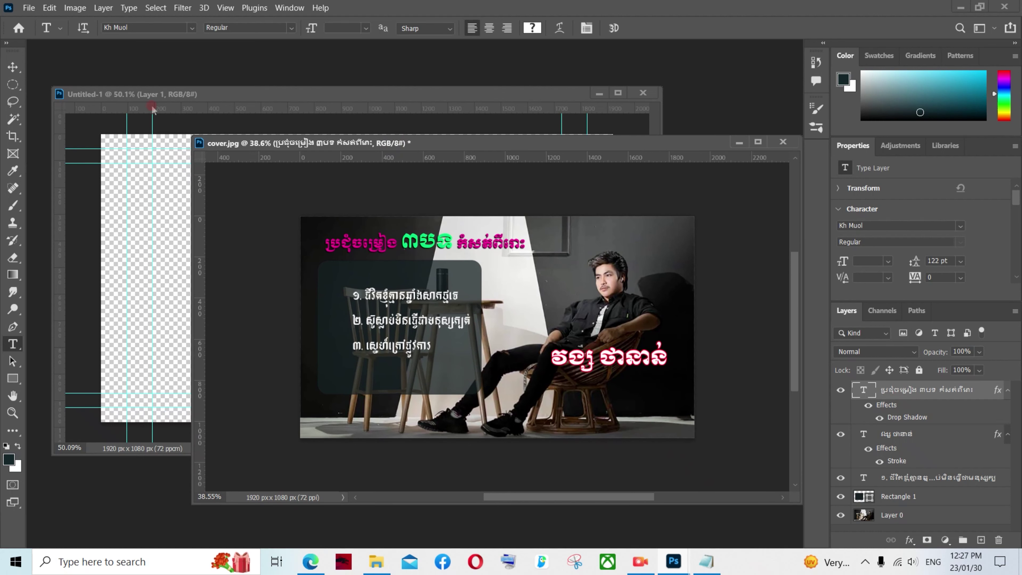
click(209, 95)
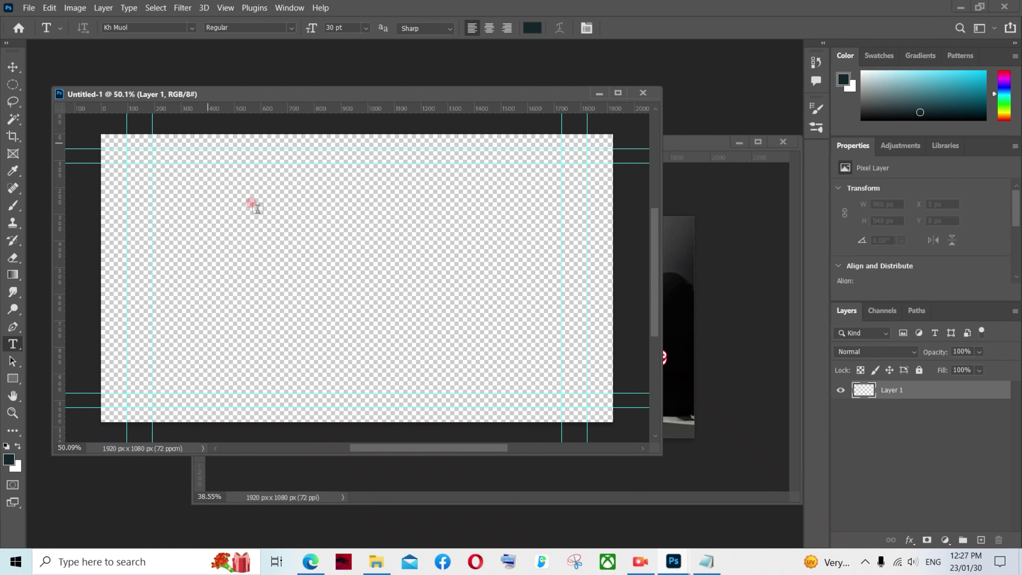
scroll(298, 229, down, 2)
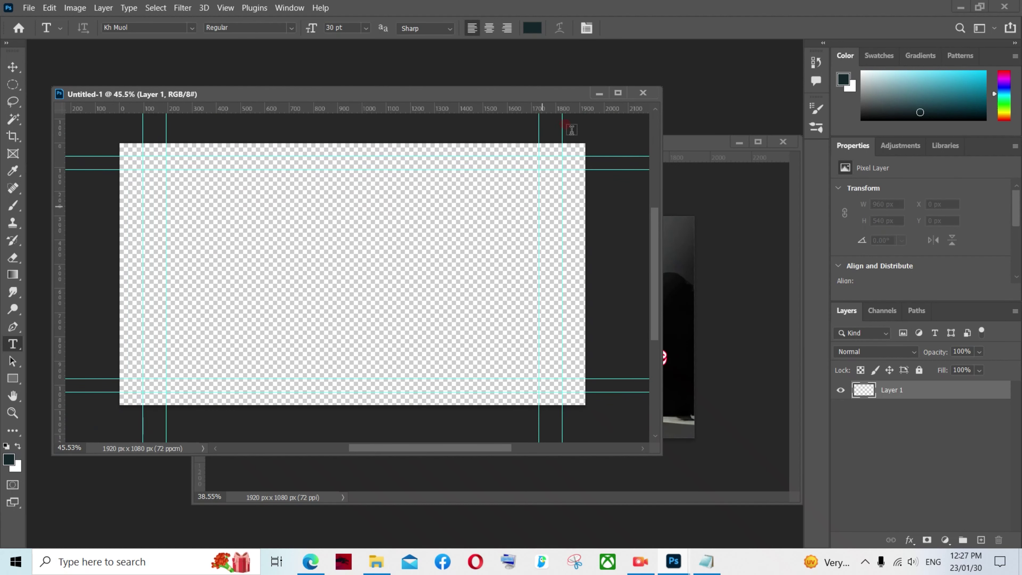
drag(545, 99, 491, 105)
- Close the empty Untitled-1 document and reposition the cover window
click(669, 138)
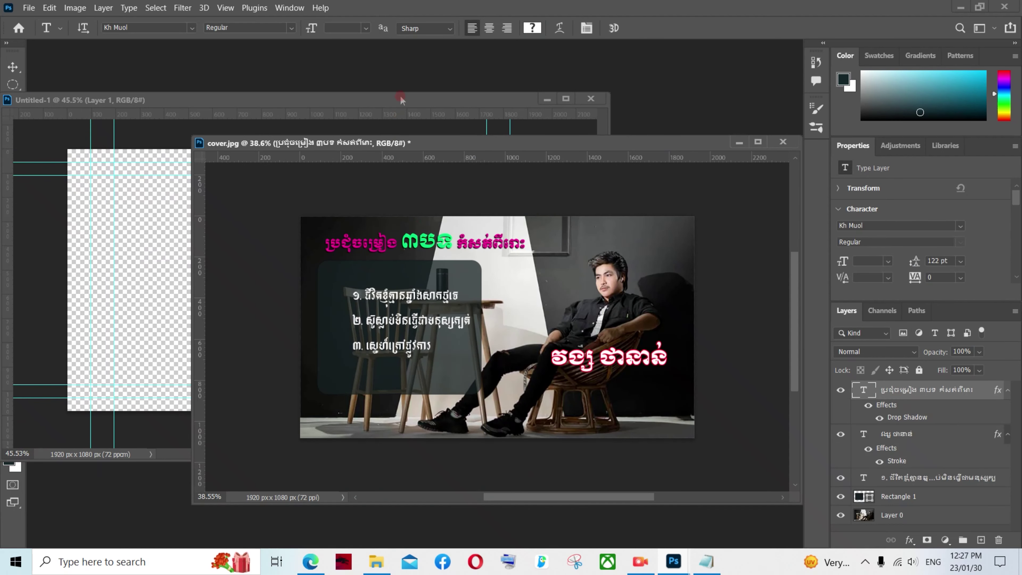
click(466, 100)
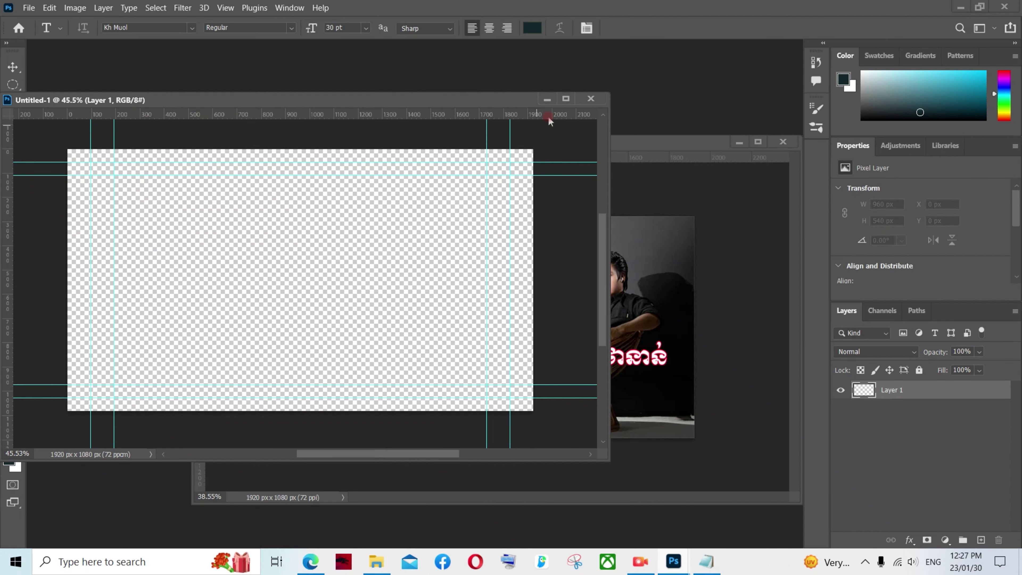
click(590, 98)
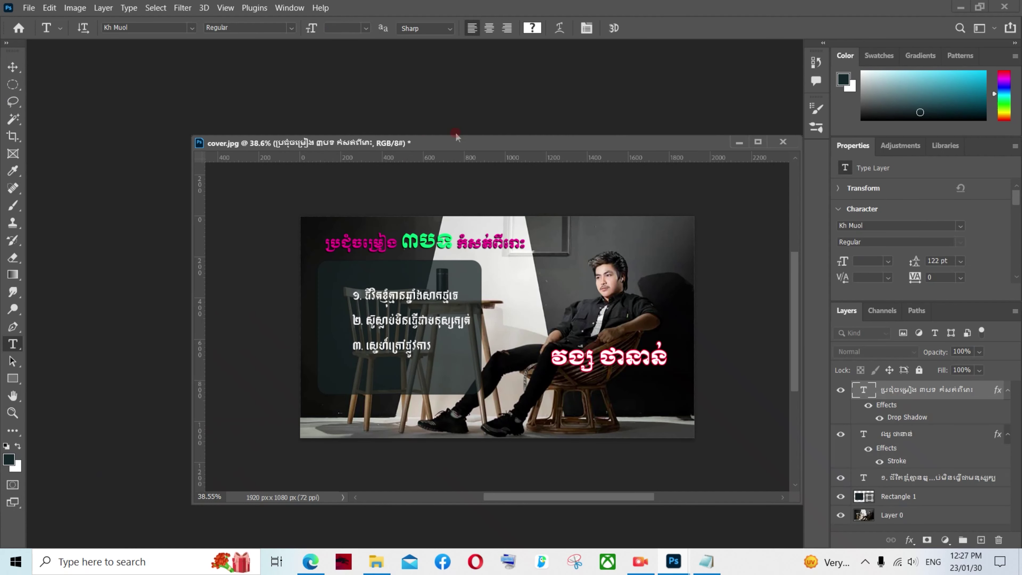
drag(463, 142, 400, 111)
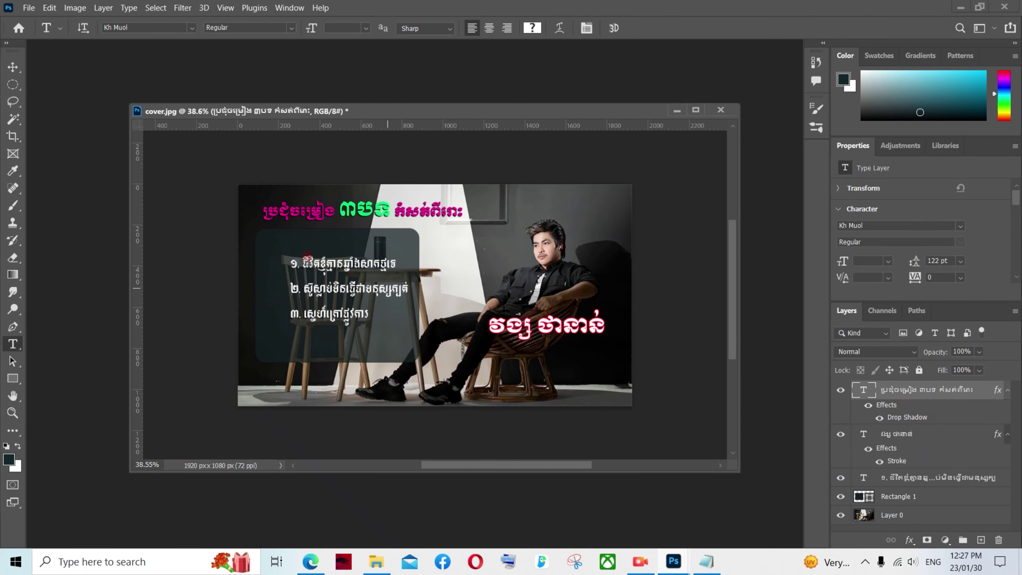
scroll(309, 263, up, 1)
- Save a JPEG copy of the cover named 'cover copy123' with default quality options
click(29, 7)
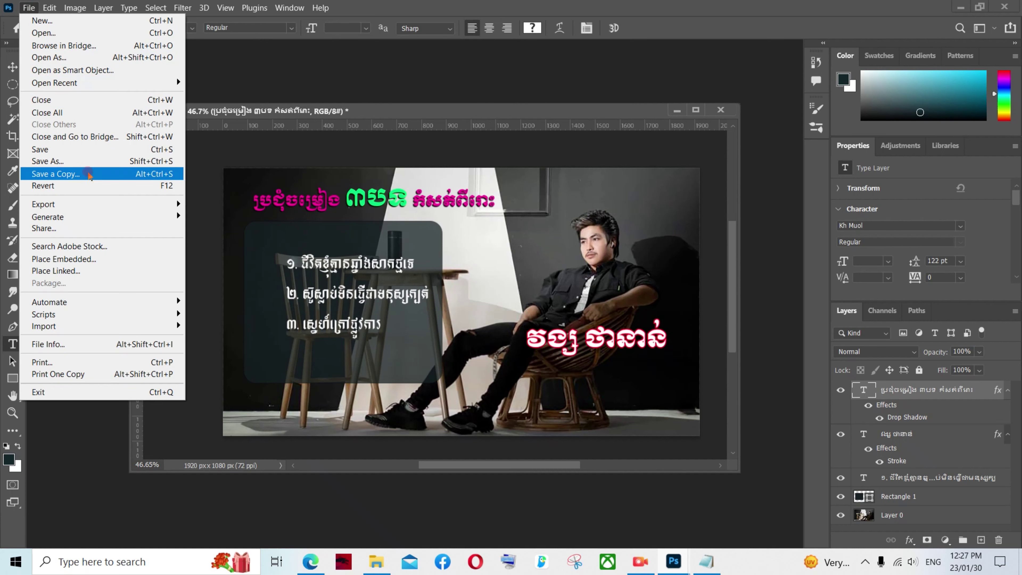
click(82, 178)
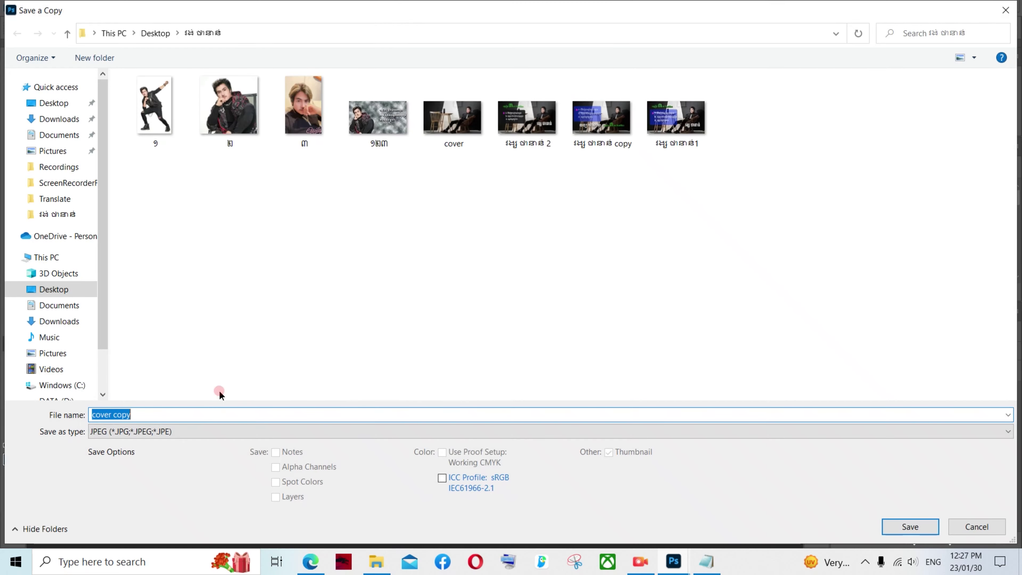
click(173, 414)
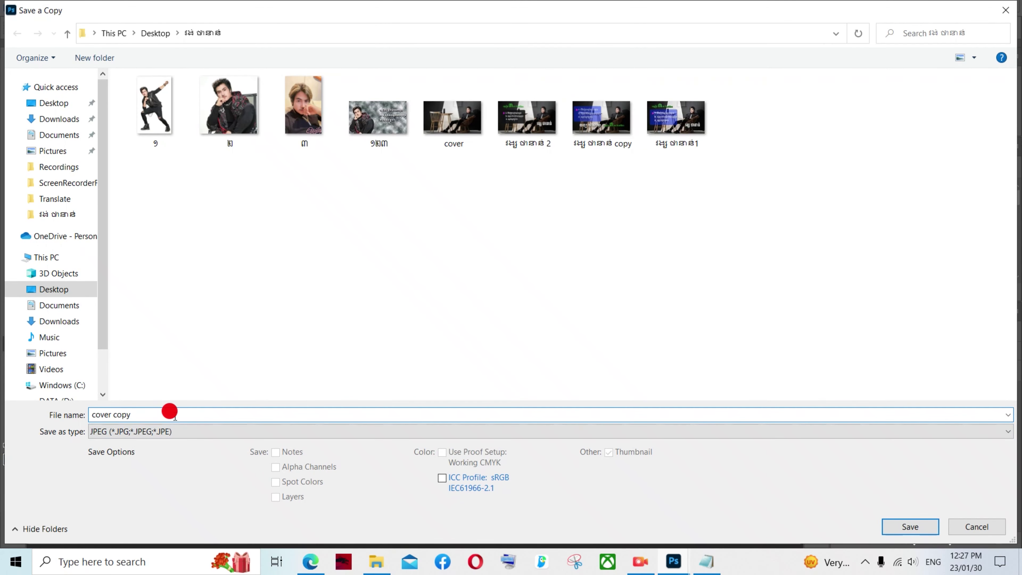
text(123)
click(922, 526)
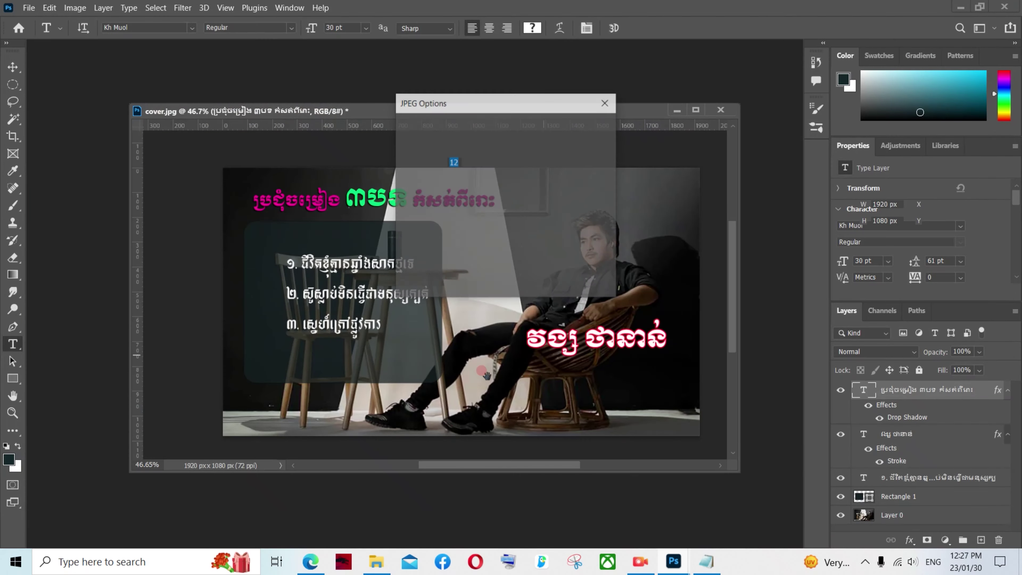
click(584, 128)
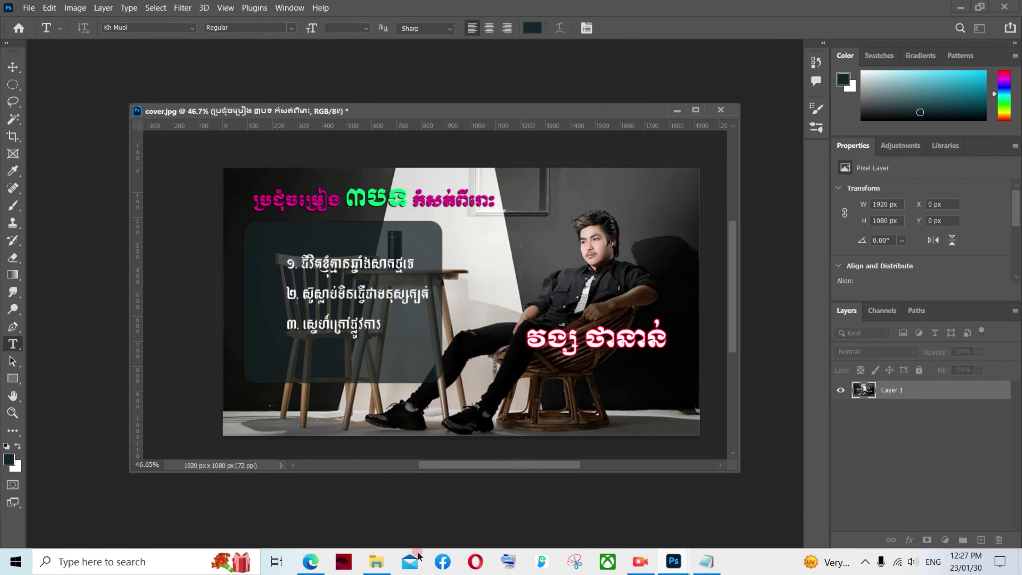
- Open cover copy123.jpg from its folder in the photo viewer
click(377, 562)
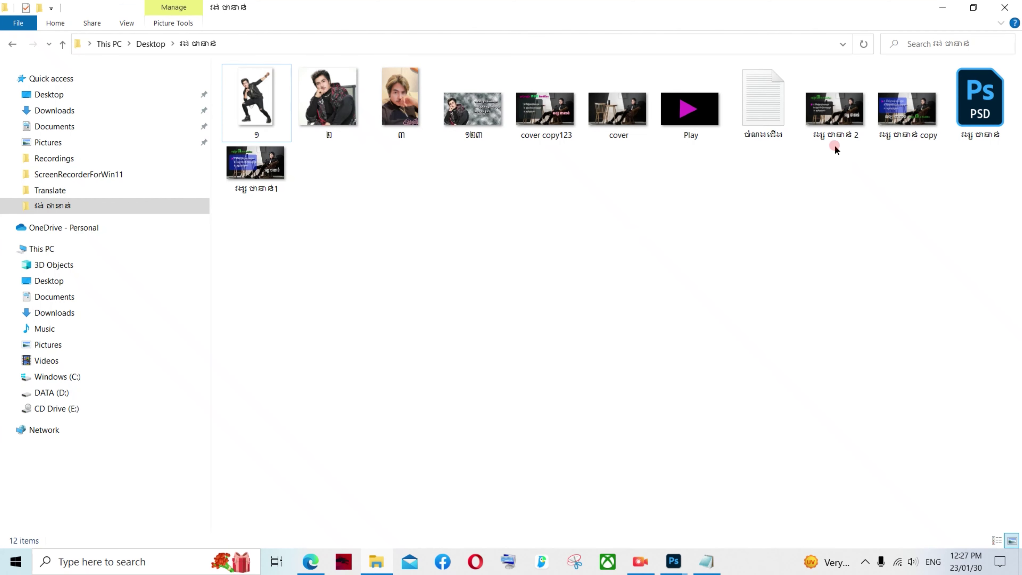
click(544, 121)
double_click(545, 121)
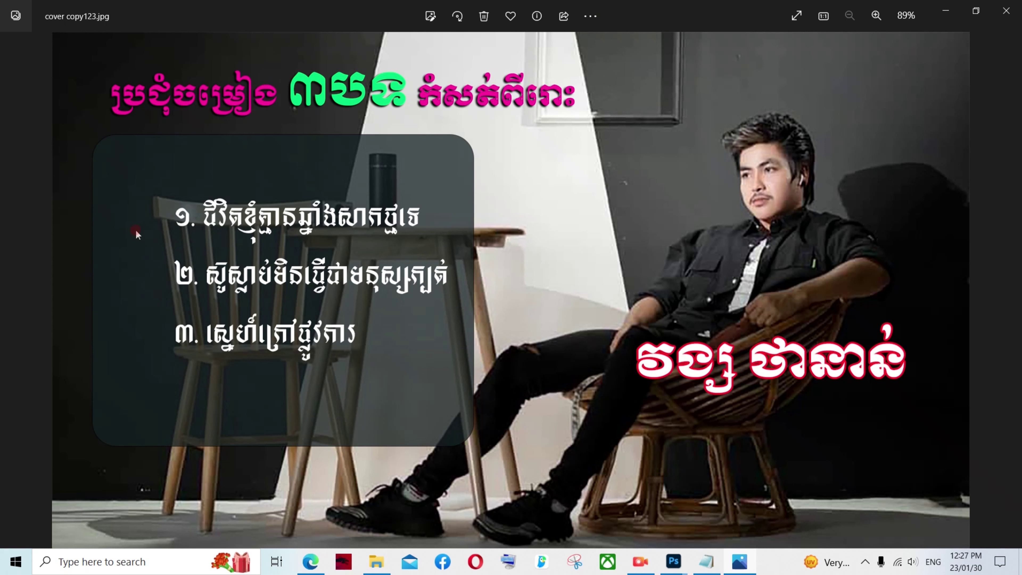
drag(139, 209, 161, 213)
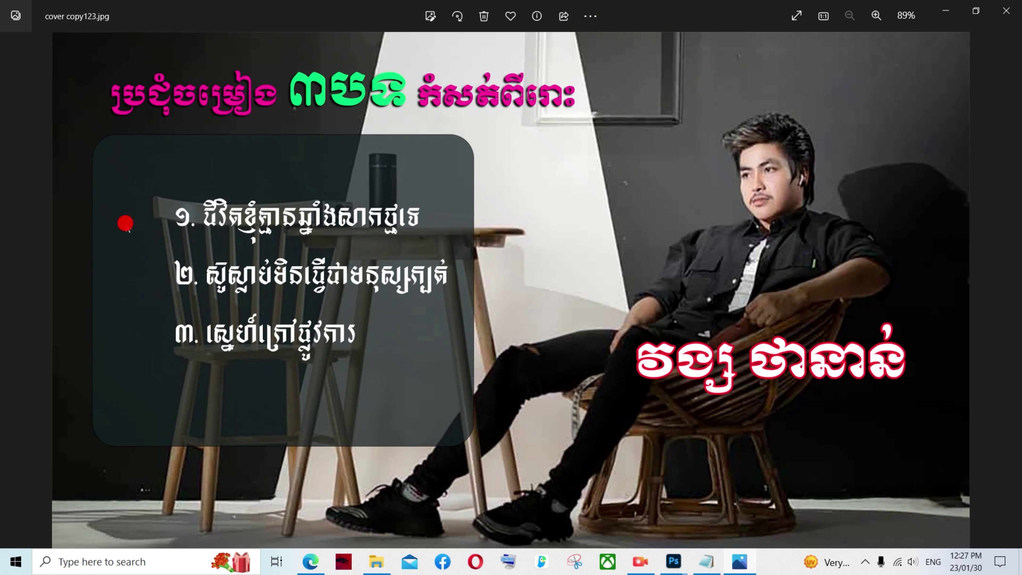